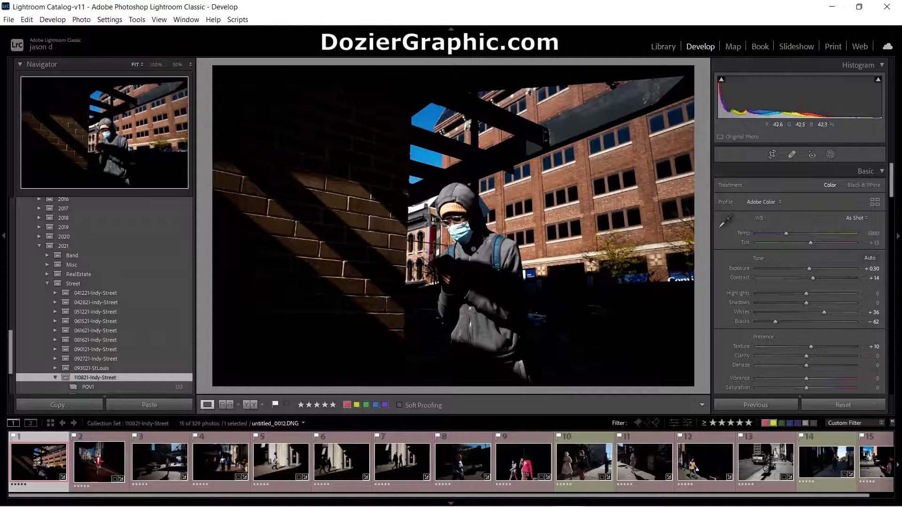
# Reset Texture on the masked pedestrian photo and restore it to +10 while judging the detail in the face
pyautogui.click(468, 229)
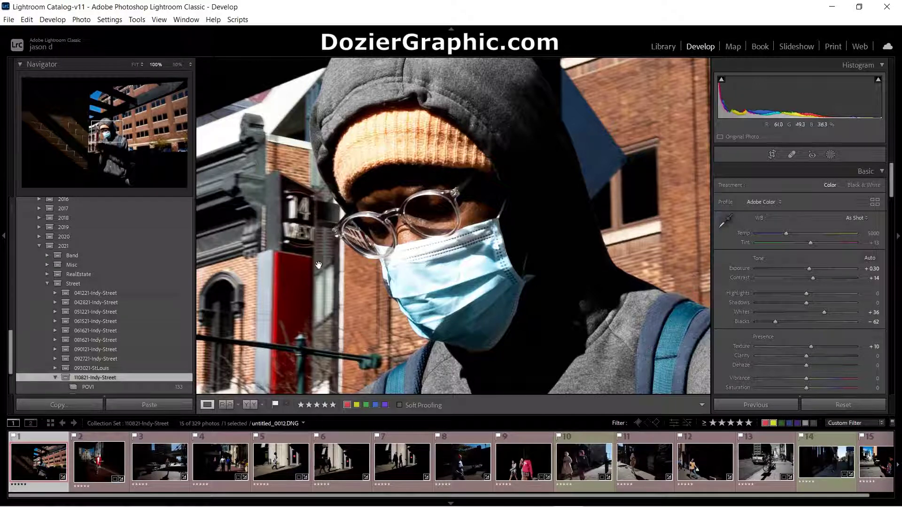
pyautogui.click(434, 262)
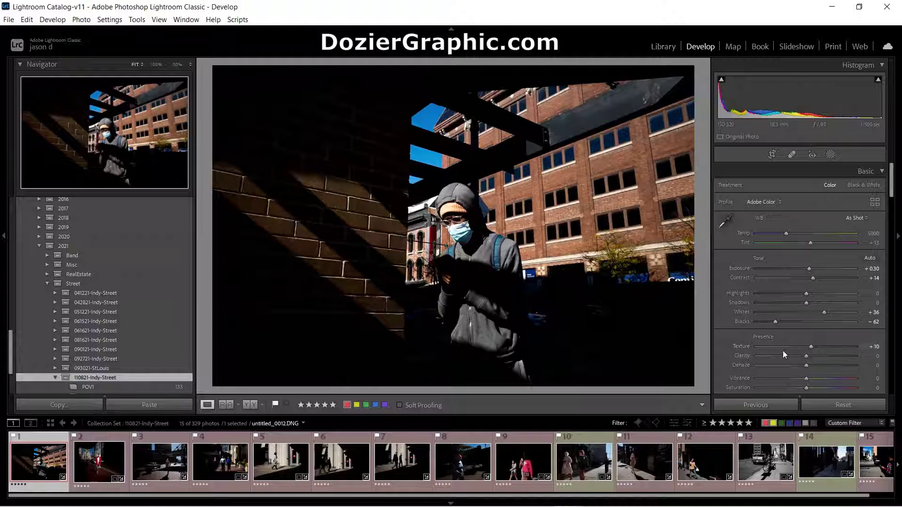
pyautogui.click(472, 216)
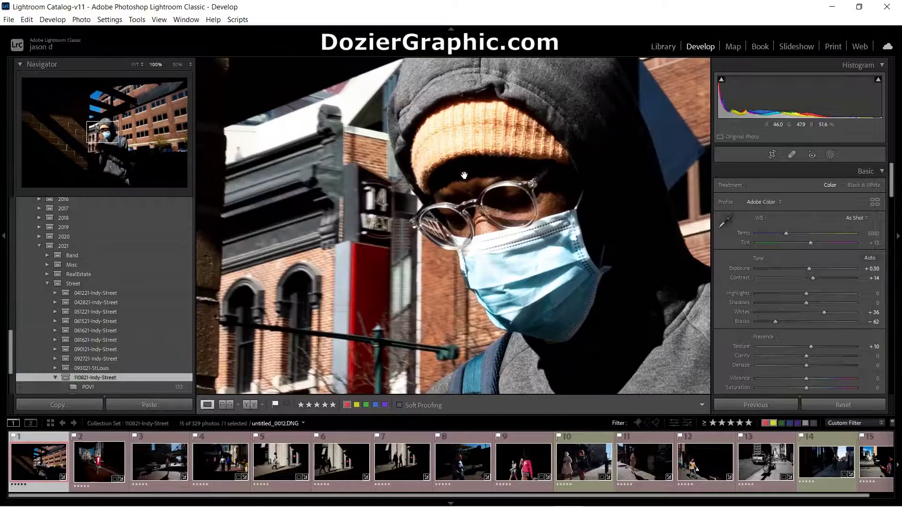
pyautogui.moveTo(527, 201); pyautogui.dragTo(457, 211)
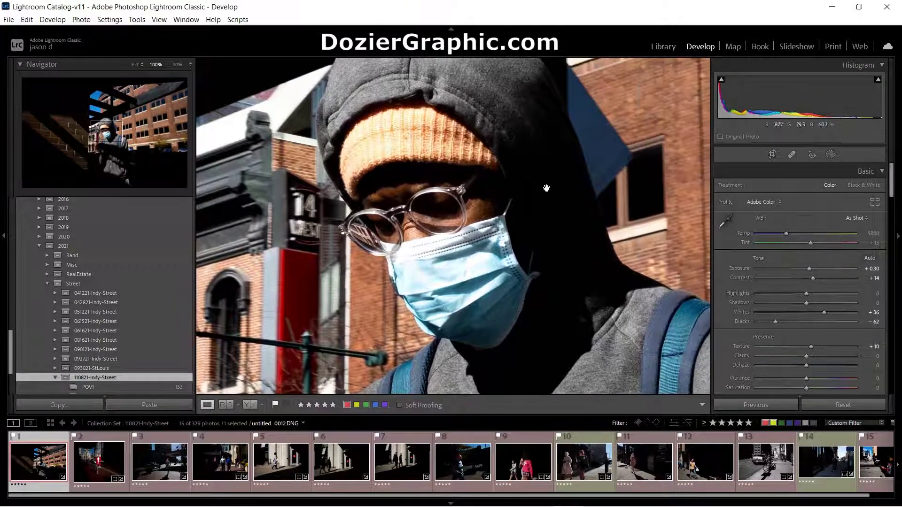
pyautogui.doubleClick(740, 348)
pyautogui.moveTo(818, 343); pyautogui.dragTo(813, 347)
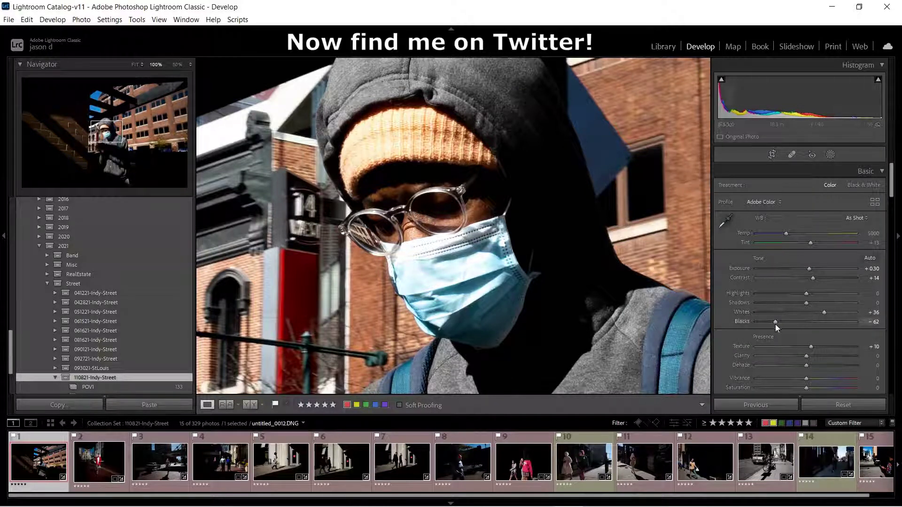
# Reset Whites on the masked pedestrian photo and set it back to +36
pyautogui.press('z')
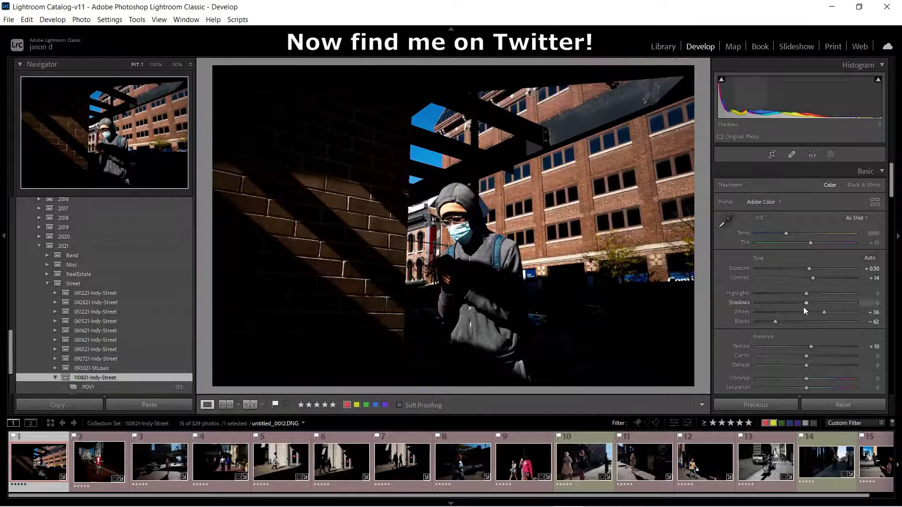
pyautogui.doubleClick(738, 311)
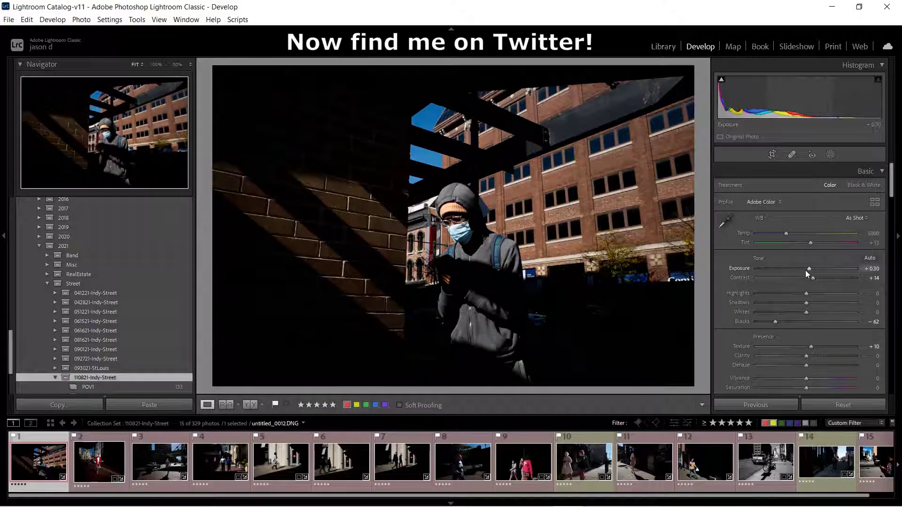
pyautogui.moveTo(817, 314); pyautogui.dragTo(823, 314)
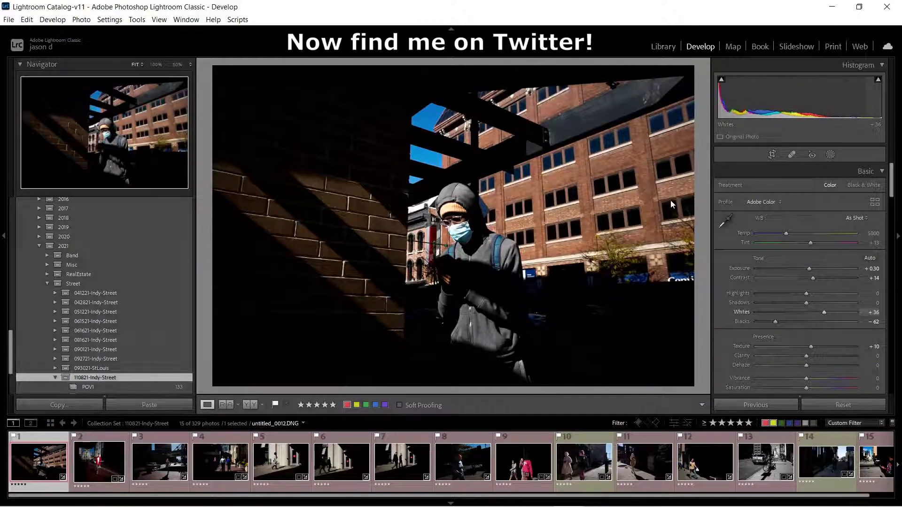
# Reset Blacks and set it to -60, and raise Contrast to +16 and Whites to +43
pyautogui.doubleClick(742, 322)
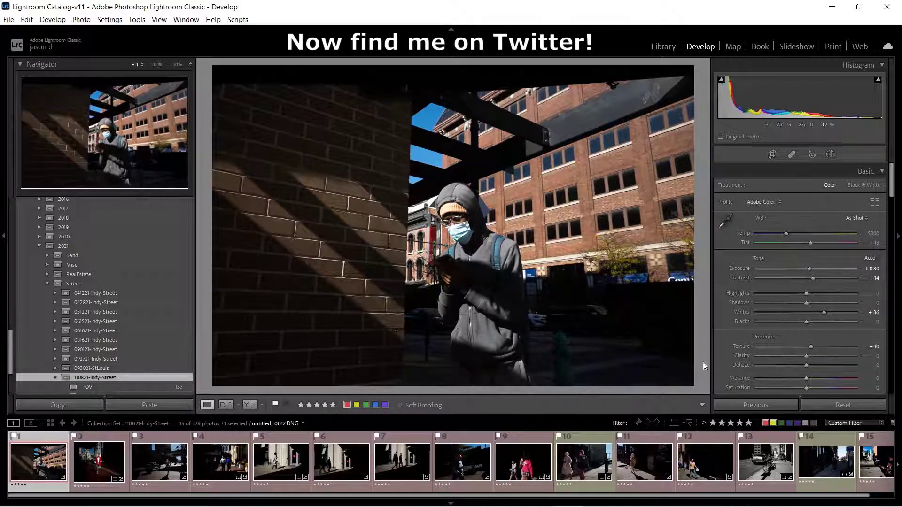
pyautogui.moveTo(806, 321); pyautogui.dragTo(776, 323)
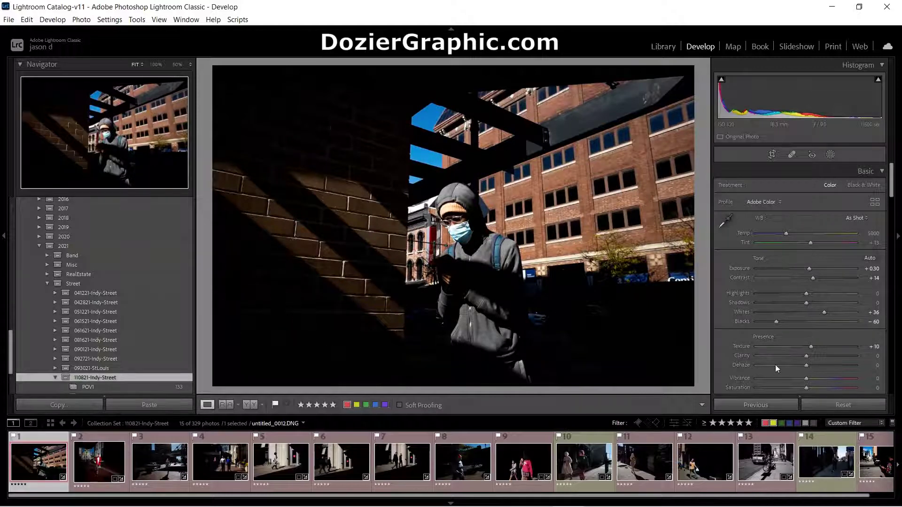
pyautogui.moveTo(776, 321)
pyautogui.mouseDown()
pyautogui.moveTo(754, 322)
pyautogui.moveTo(776, 325)
pyautogui.mouseUp()
pyautogui.moveTo(813, 279)
pyautogui.mouseDown()
pyautogui.moveTo(796, 280)
pyautogui.moveTo(813, 280)
pyautogui.mouseUp()
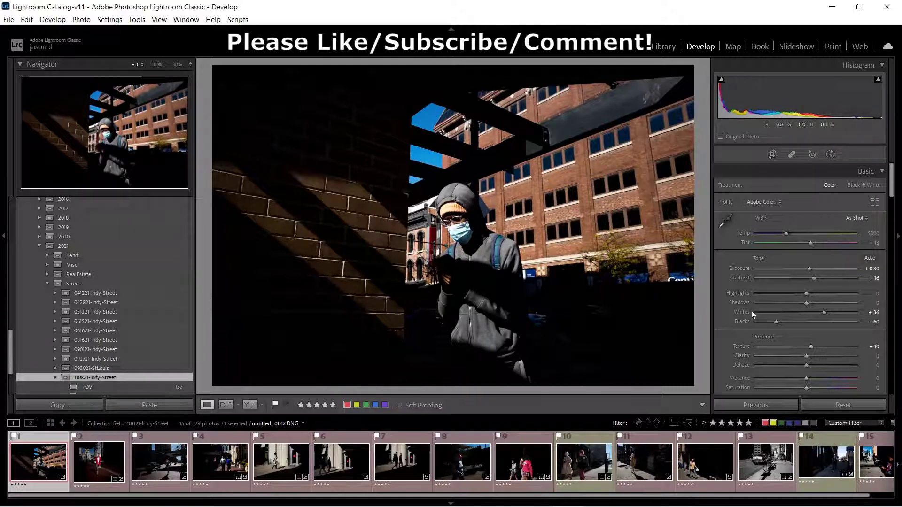
pyautogui.moveTo(826, 312); pyautogui.dragTo(827, 312)
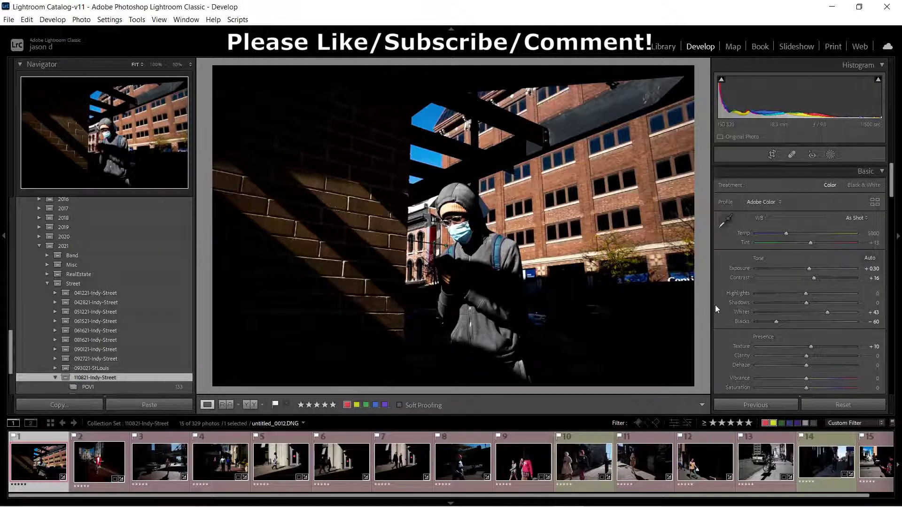
# Set the sharpening Masking to 85 using the black-and-white mask preview, so only the edges are sharpened
pyautogui.scroll(-10, 732, 282)
pyautogui.scroll(-10, 735, 248)
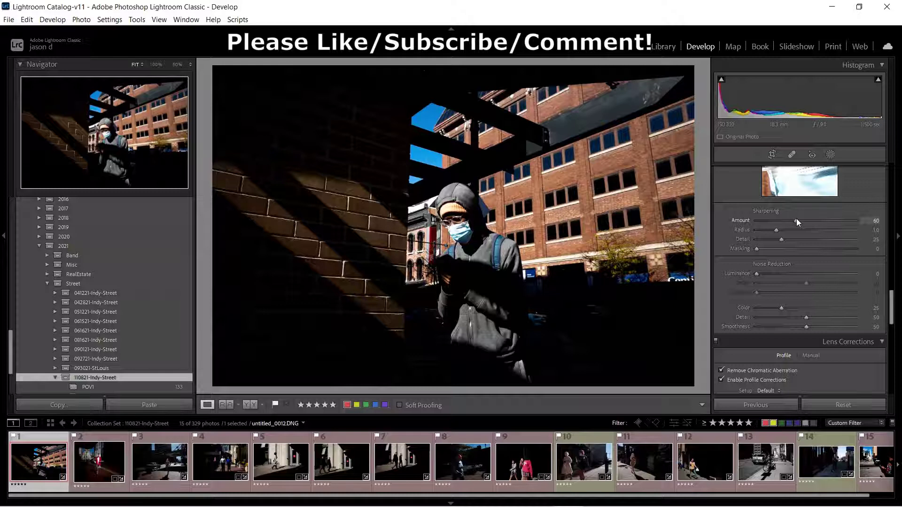
pyautogui.click(463, 249)
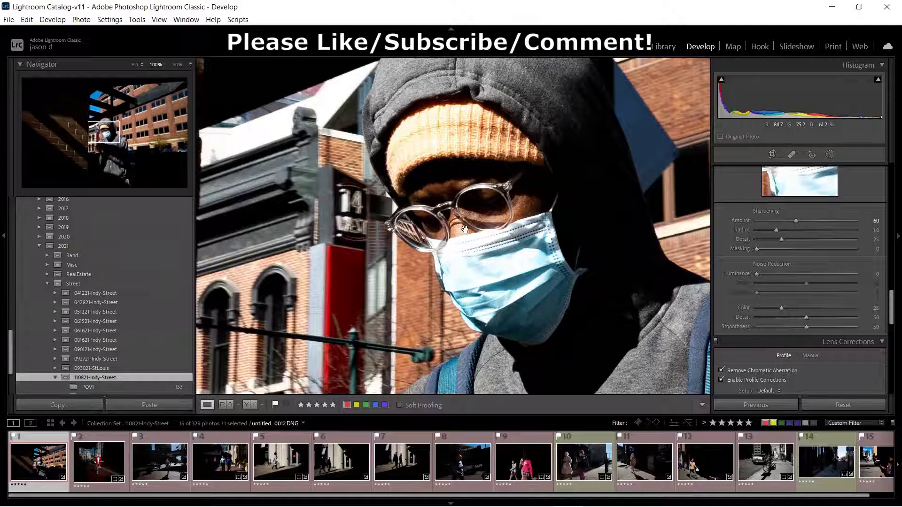
pyautogui.click(480, 237)
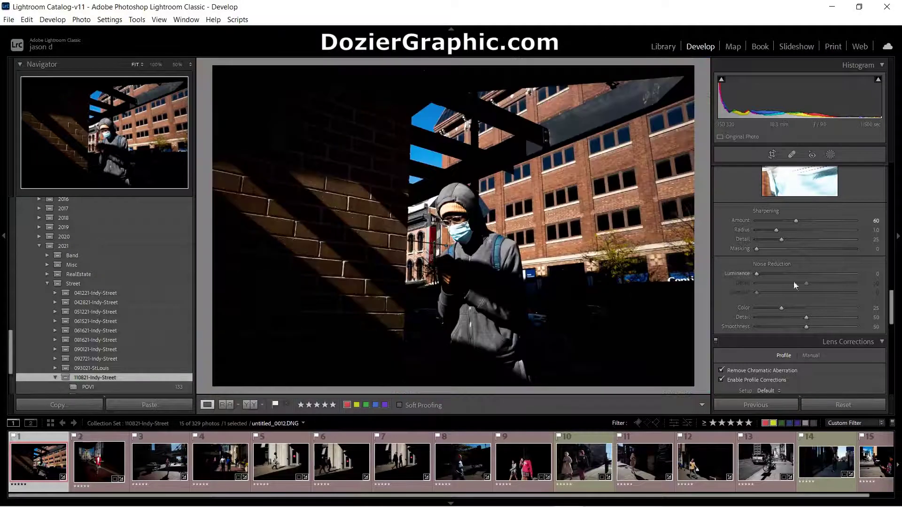
pyautogui.keyDown('alt'); pyautogui.click(756, 248); pyautogui.keyUp('alt')
pyautogui.moveTo(756, 248); pyautogui.dragTo(838, 249)
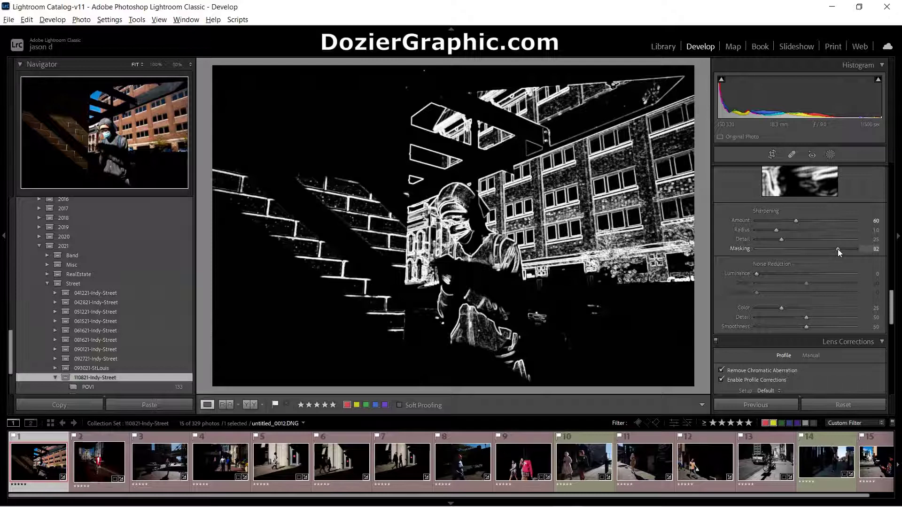
pyautogui.moveTo(837, 249); pyautogui.dragTo(840, 248)
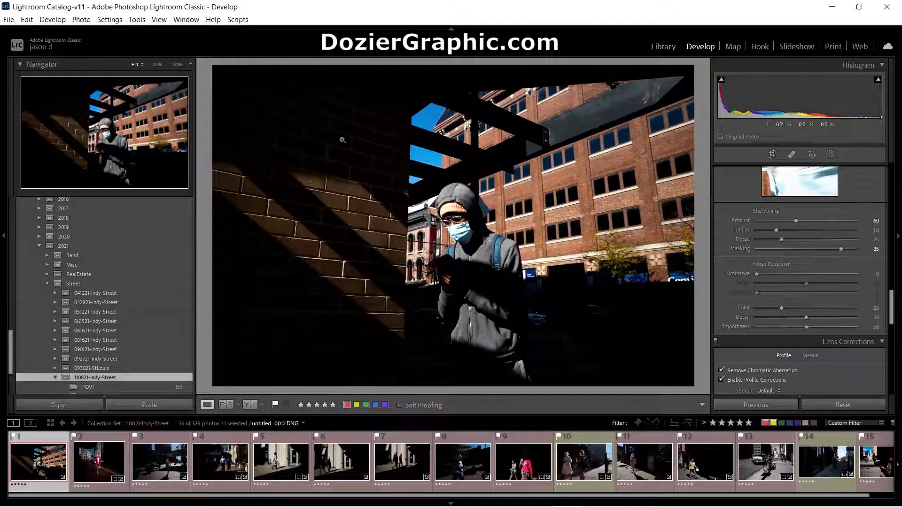
# Lower Blacks to -65 and fade the shadows by adding two low anchor points to the point curve and lifting its black point to output 12
pyautogui.scroll(4, 739, 278)
pyautogui.scroll(10, 739, 276)
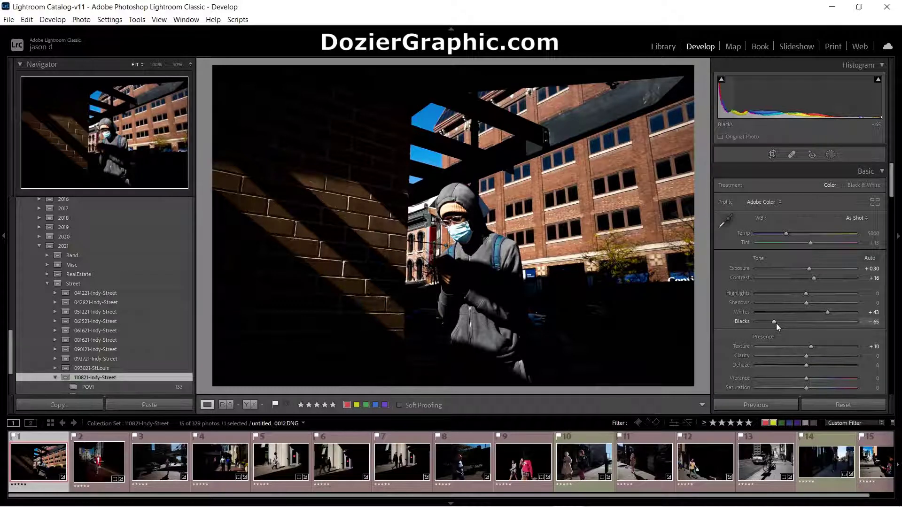
pyautogui.scroll(-1, 776, 323)
pyautogui.scroll(-5, 742, 315)
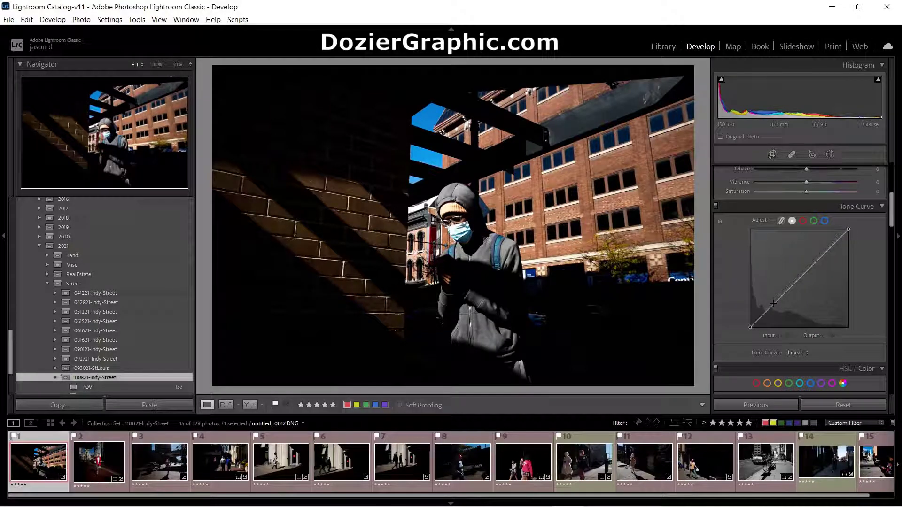
pyautogui.click(773, 304)
pyautogui.click(757, 320)
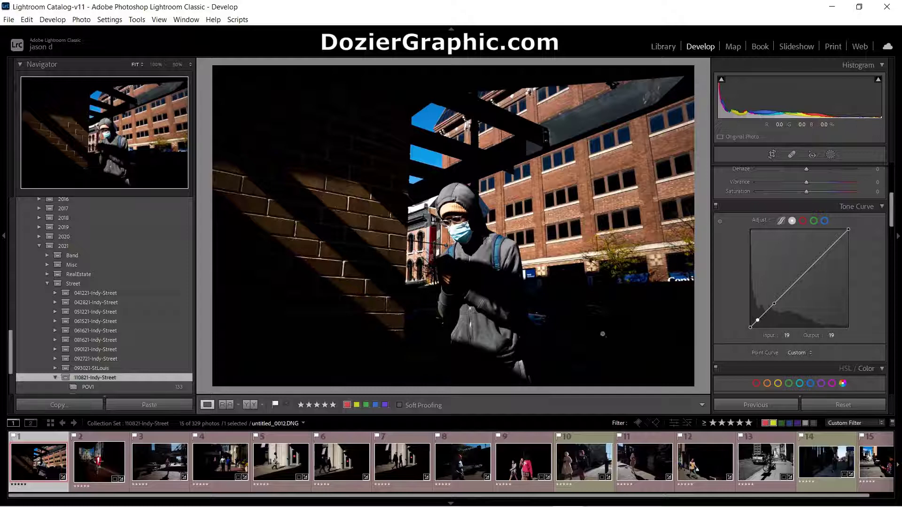
pyautogui.moveTo(749, 328); pyautogui.dragTo(748, 323)
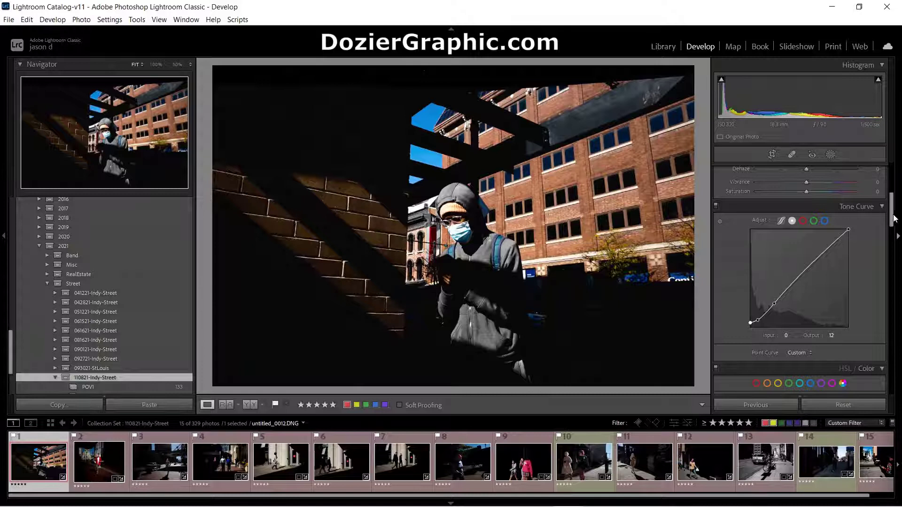
# Reset Contrast to 0 and check the result on the masked pedestrian's face
pyautogui.moveTo(894, 219); pyautogui.dragTo(894, 189)
pyautogui.doubleClick(742, 277)
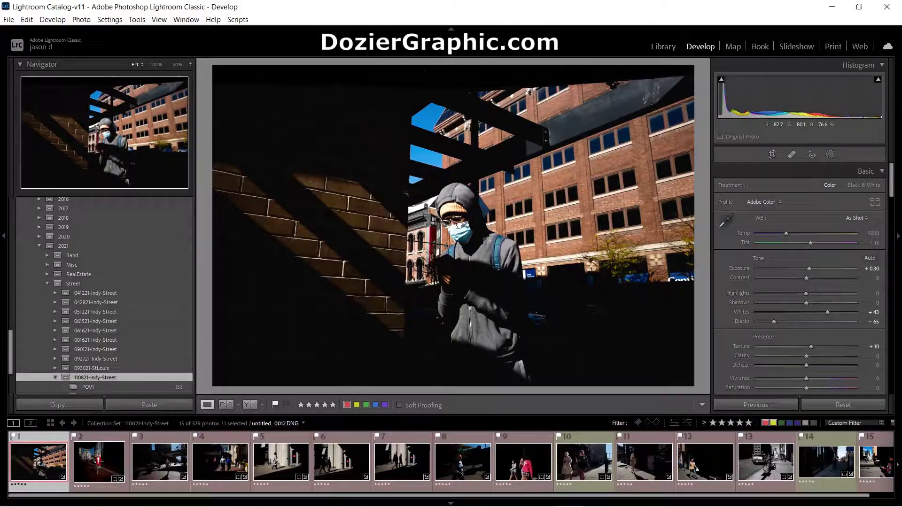
pyautogui.click(461, 227)
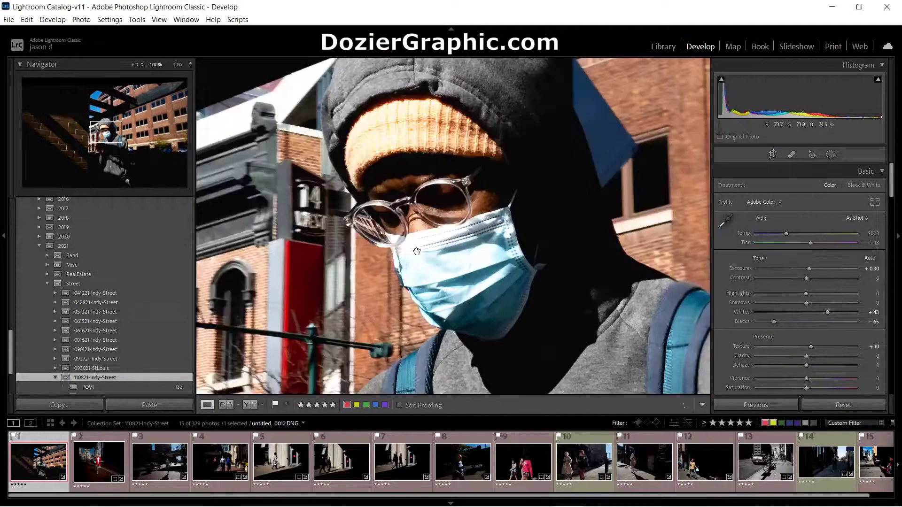
pyautogui.click(426, 225)
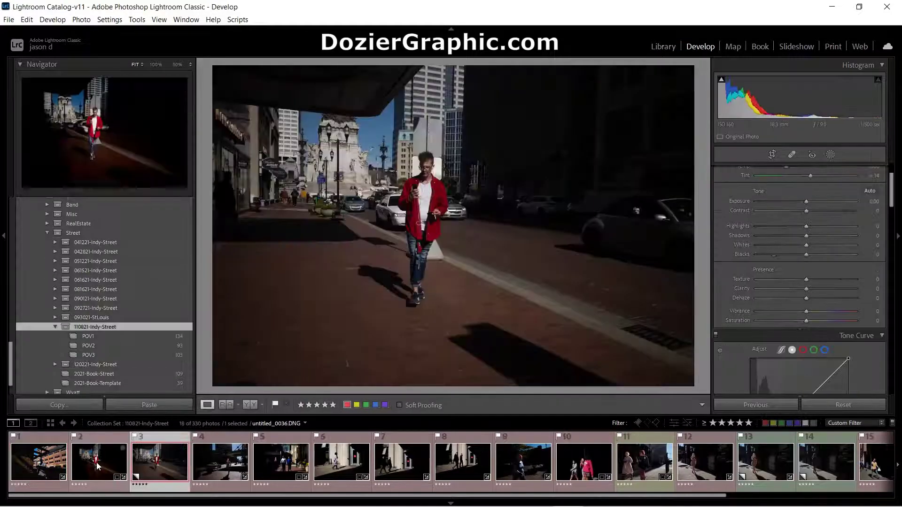
# Review the masks on the edited red-jacket street photo and compare it with its unedited copy
pyautogui.click(98, 466)
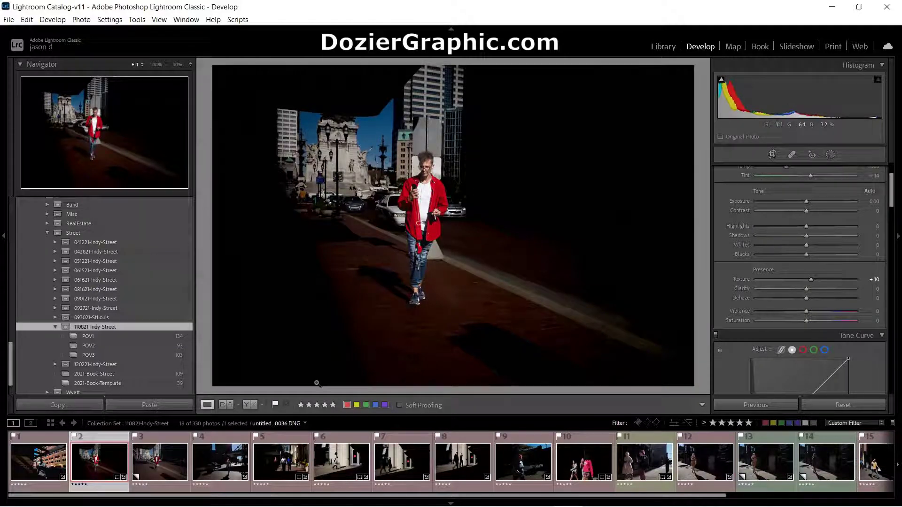
pyautogui.click(830, 155)
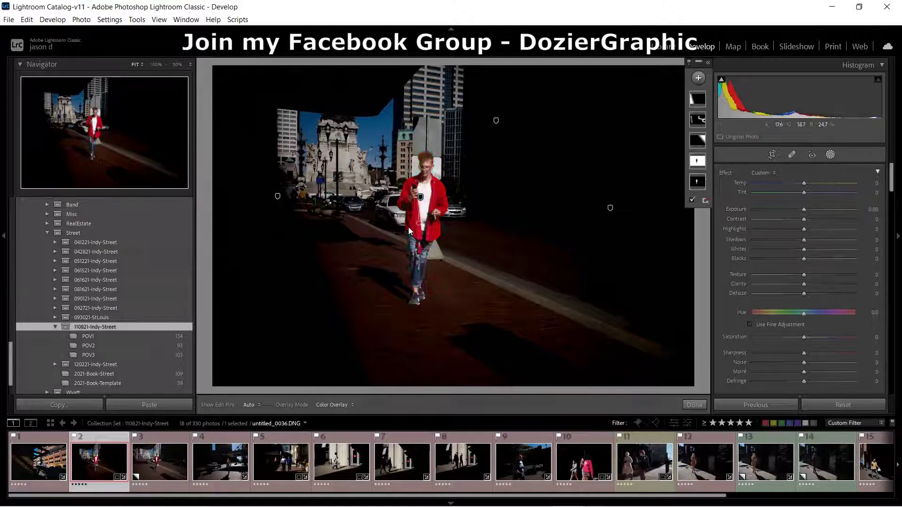
pyautogui.click(162, 464)
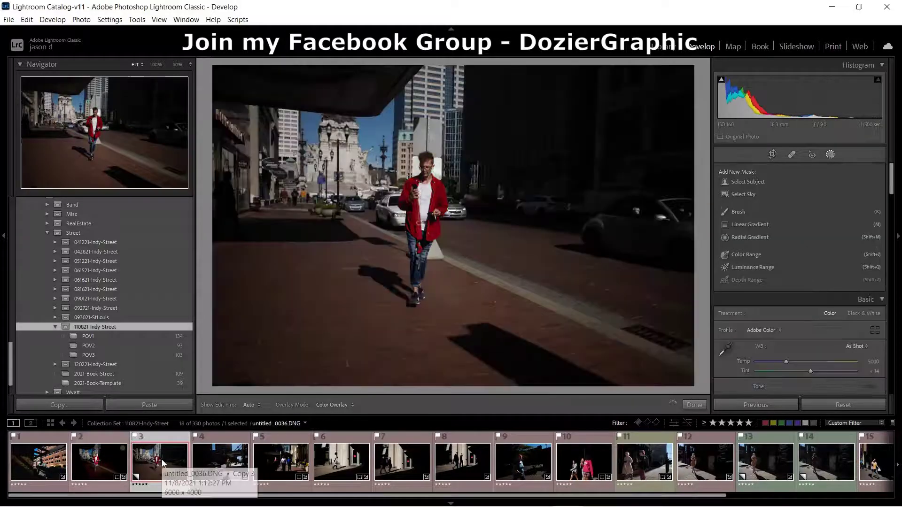
pyautogui.click(83, 464)
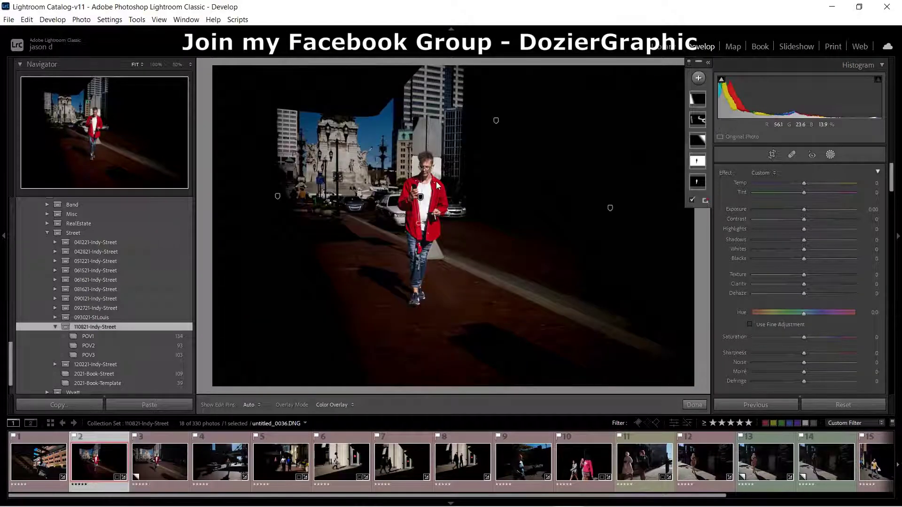
pyautogui.click(831, 154)
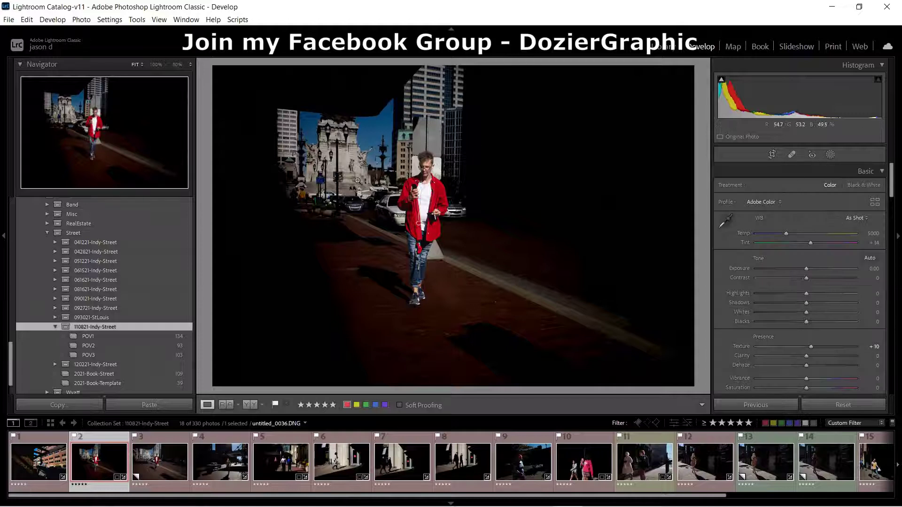
# Inspect the man in the red jacket in detail and set the photo's sharpening Amount to 60
pyautogui.click(410, 180)
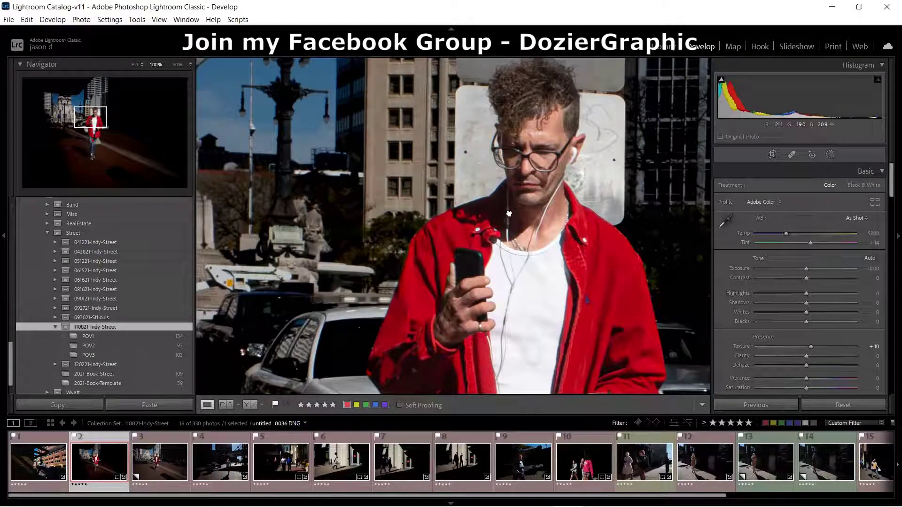
pyautogui.moveTo(509, 221); pyautogui.dragTo(427, 230)
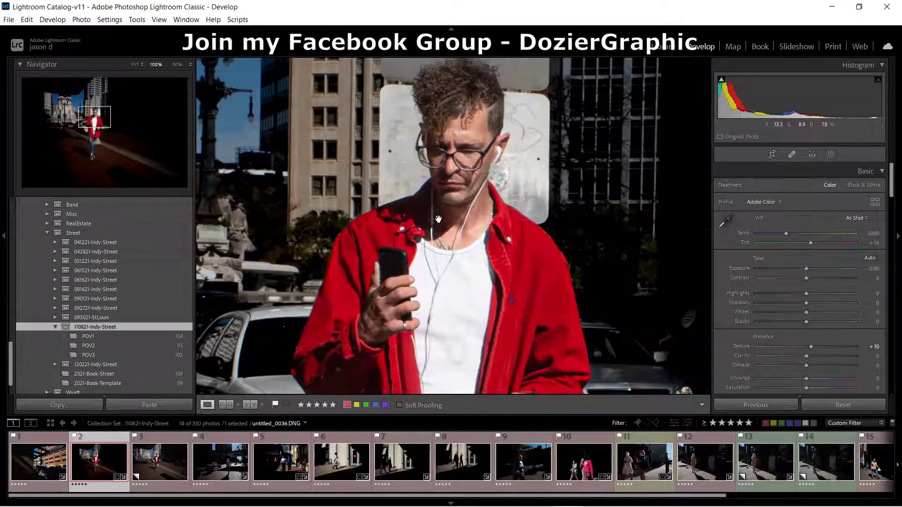
pyautogui.moveTo(408, 302); pyautogui.dragTo(445, 191)
pyautogui.click(445, 192)
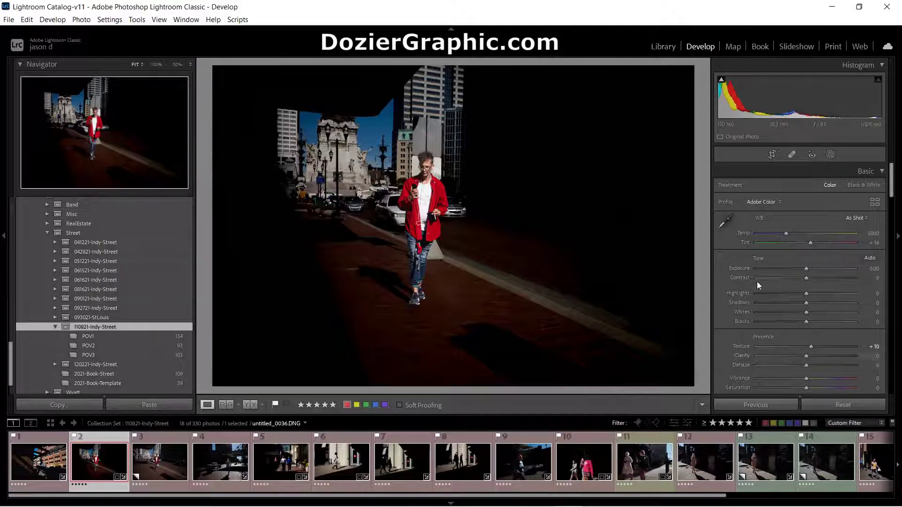
pyautogui.scroll(-10, 732, 296)
pyautogui.scroll(-8, 738, 299)
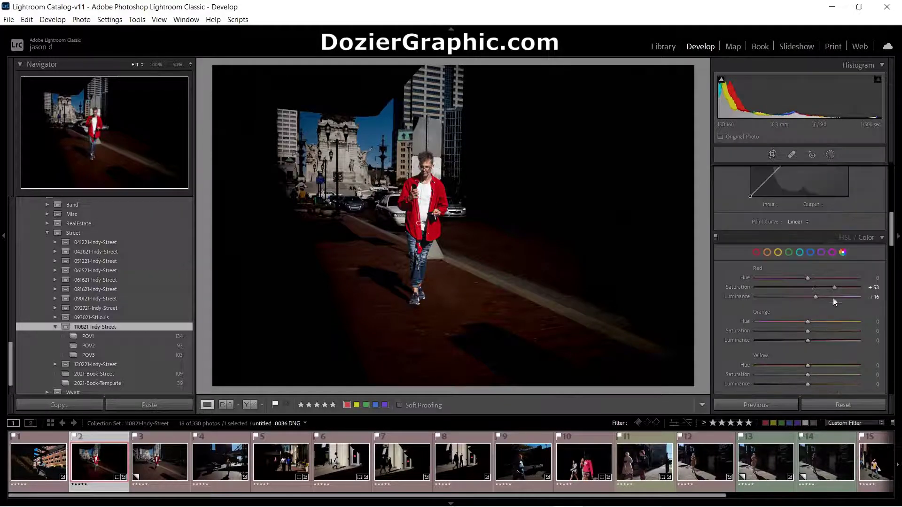
pyautogui.scroll(-3, 766, 314)
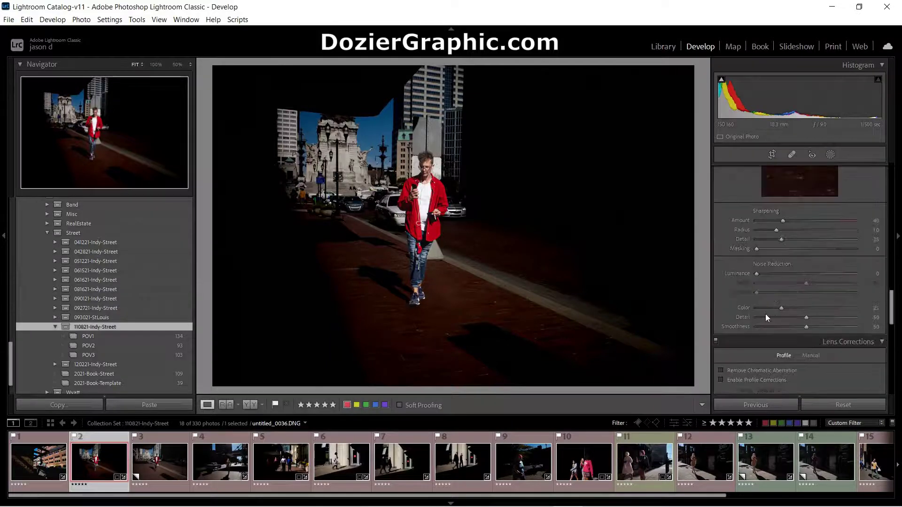
pyautogui.moveTo(782, 221); pyautogui.dragTo(788, 222)
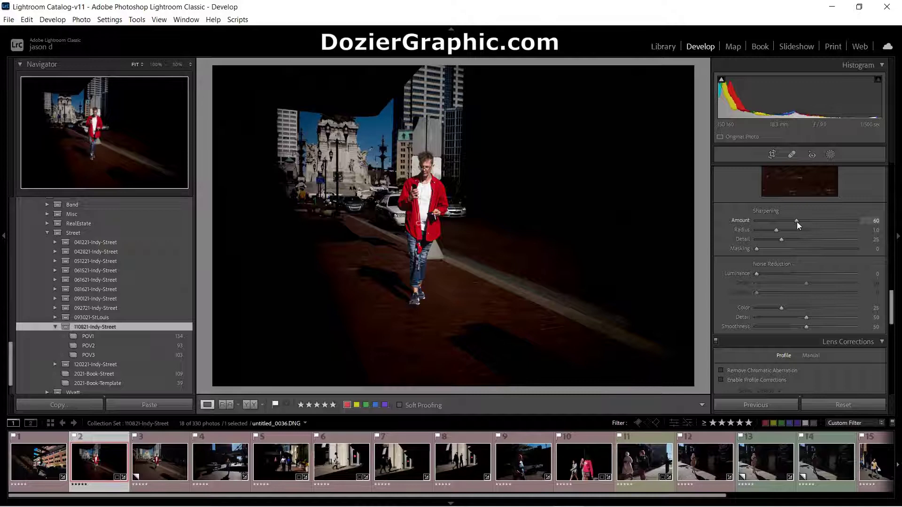
# Check the man's face up close and enable chromatic aberration removal and profile corrections on the edited red-jacket photo
pyautogui.click(416, 165)
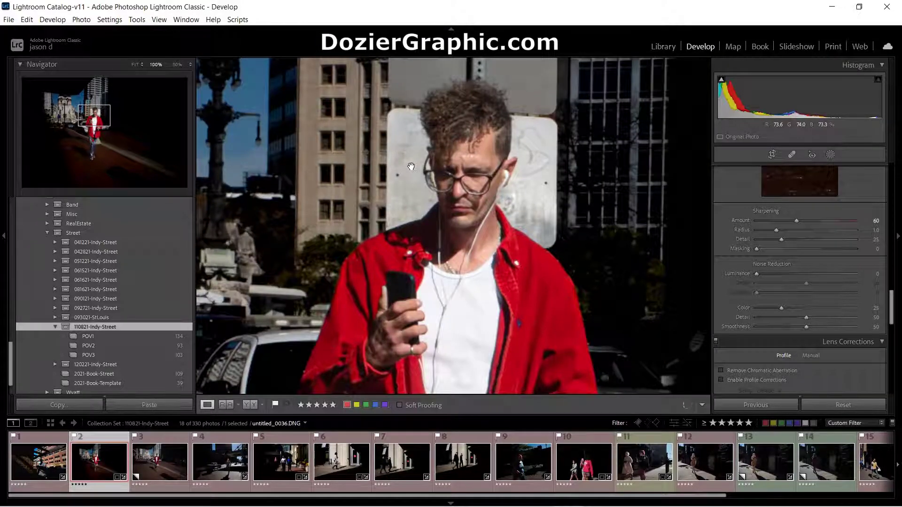
pyautogui.click(478, 205)
pyautogui.scroll(-3, 728, 297)
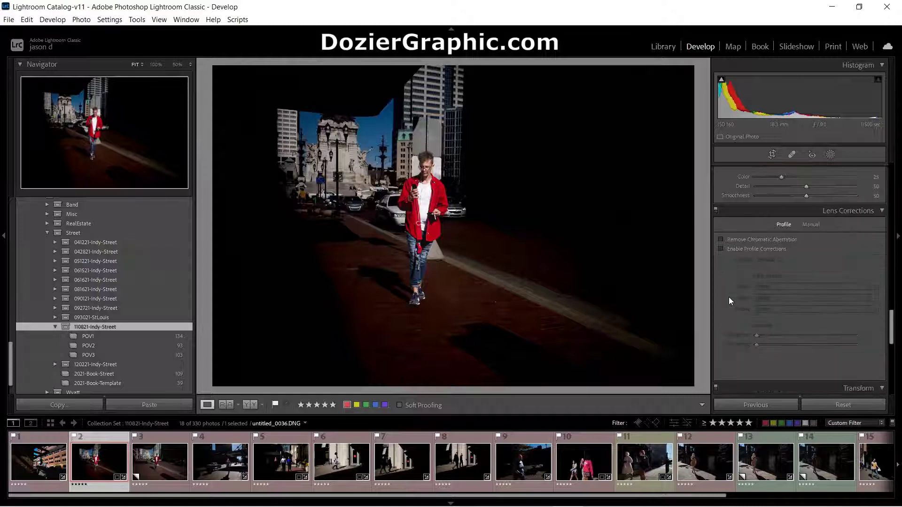
pyautogui.scroll(1, 729, 298)
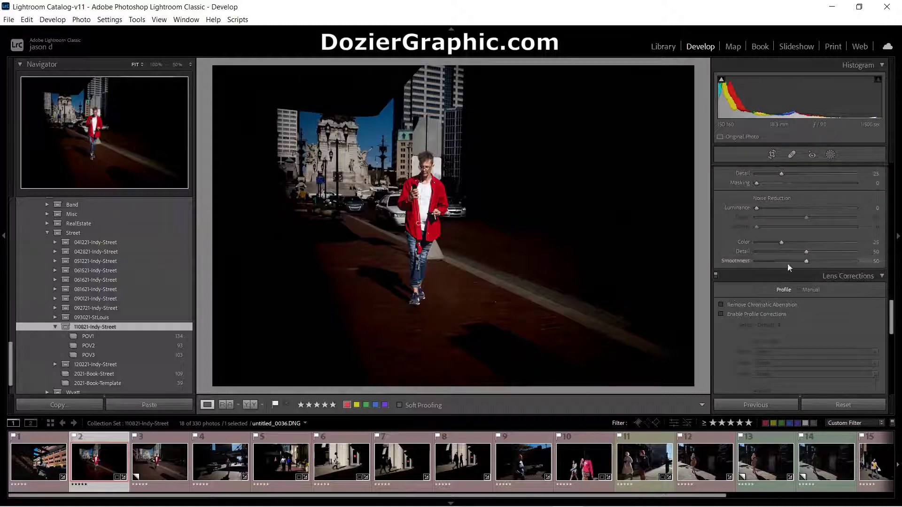
pyautogui.click(756, 313)
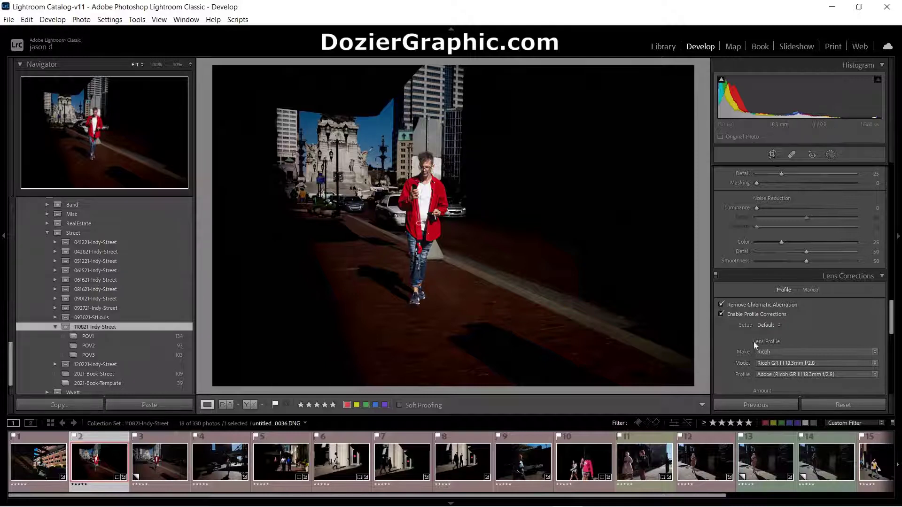
pyautogui.click(743, 313)
pyautogui.click(742, 313)
# Compare the edited photo with its unedited copy and enable chromatic aberration removal and profile corrections on the copy
pyautogui.click(161, 463)
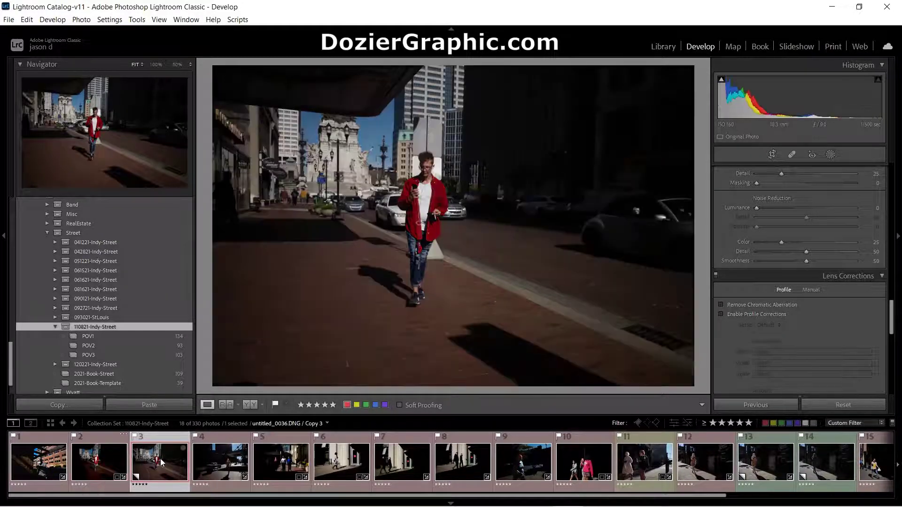
pyautogui.click(81, 460)
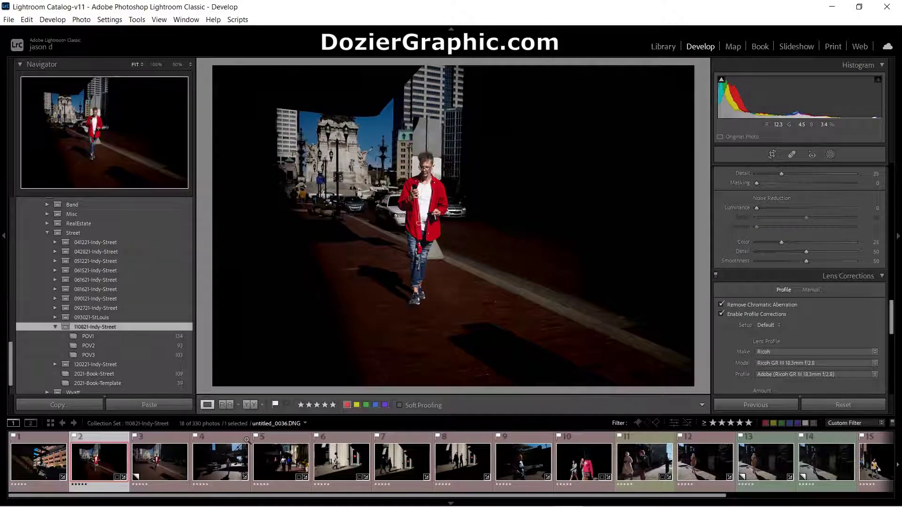
pyautogui.click(166, 462)
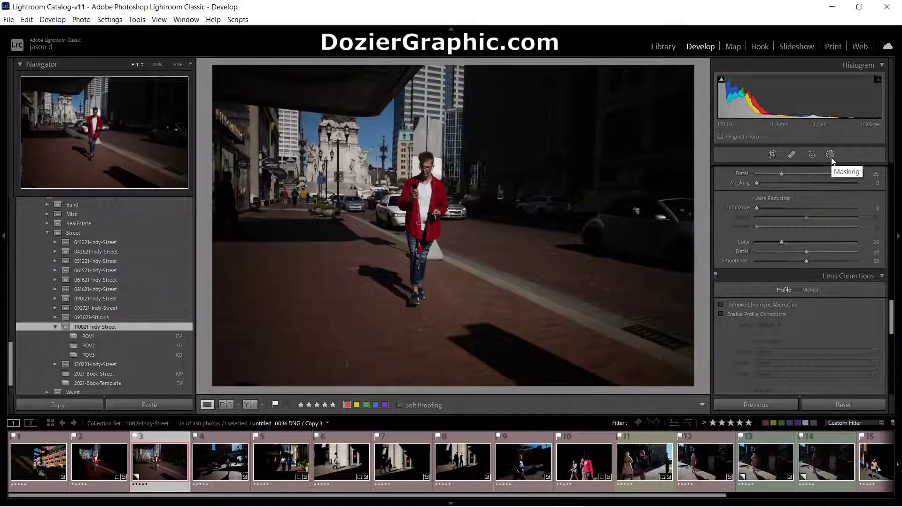
pyautogui.scroll(6, 810, 252)
pyautogui.scroll(-3, 804, 233)
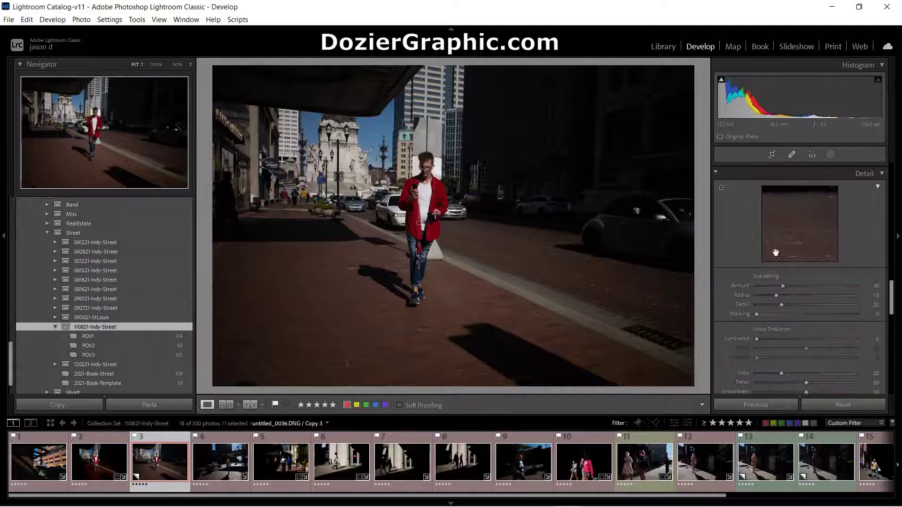
pyautogui.scroll(-4, 752, 276)
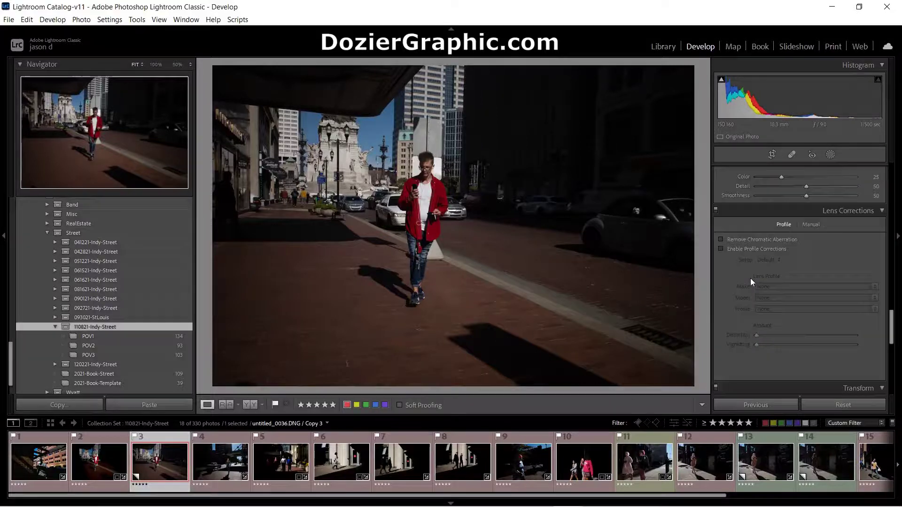
pyautogui.click(739, 239)
pyautogui.click(737, 249)
# Collapse the HSL/Color and Color Grading settings and increase the sharpening Amount of the unedited copy
pyautogui.scroll(8, 744, 263)
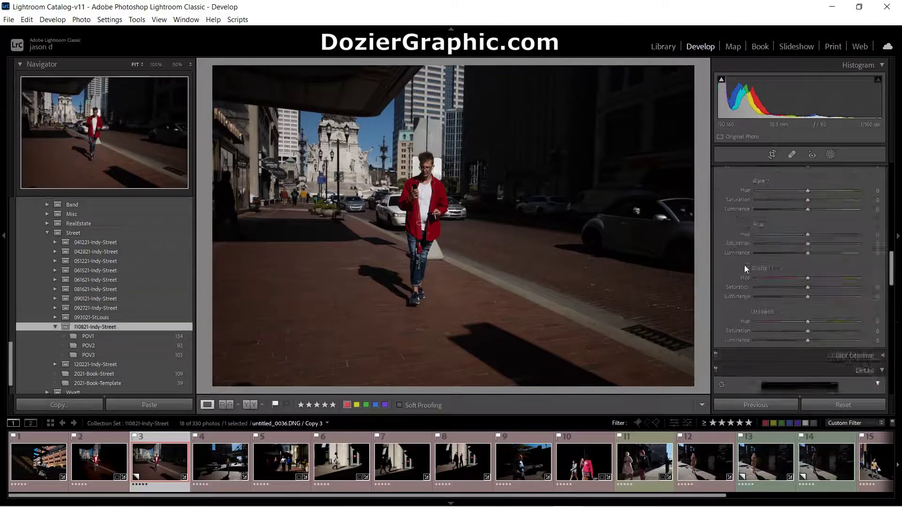
pyautogui.scroll(-3, 799, 291)
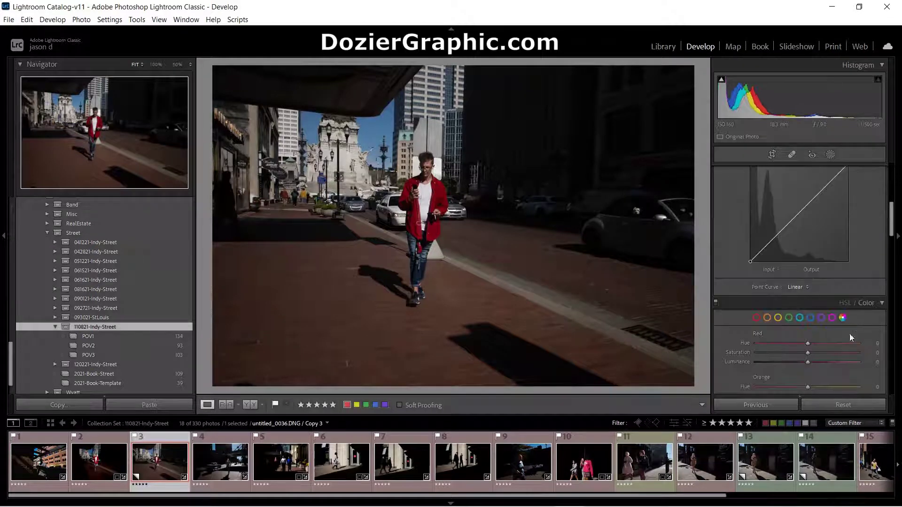
pyautogui.click(823, 354)
pyautogui.click(883, 305)
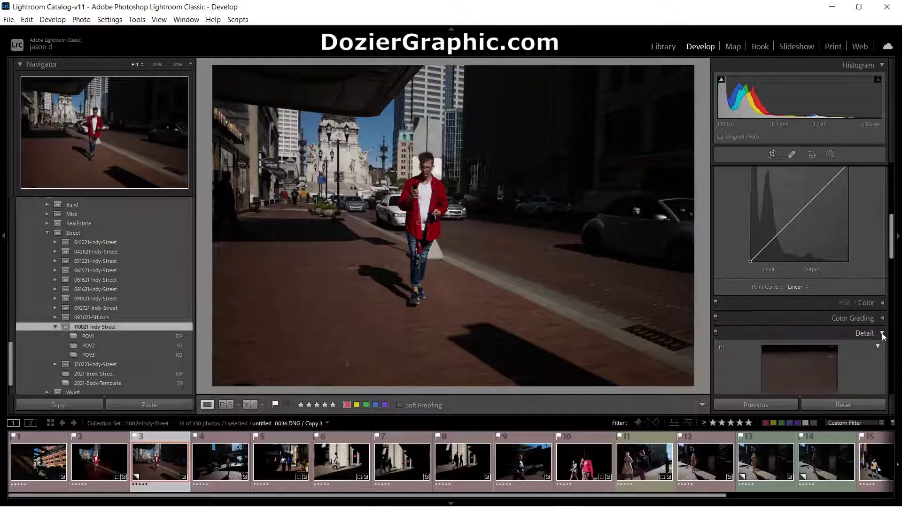
pyautogui.click(804, 338)
pyautogui.click(799, 260)
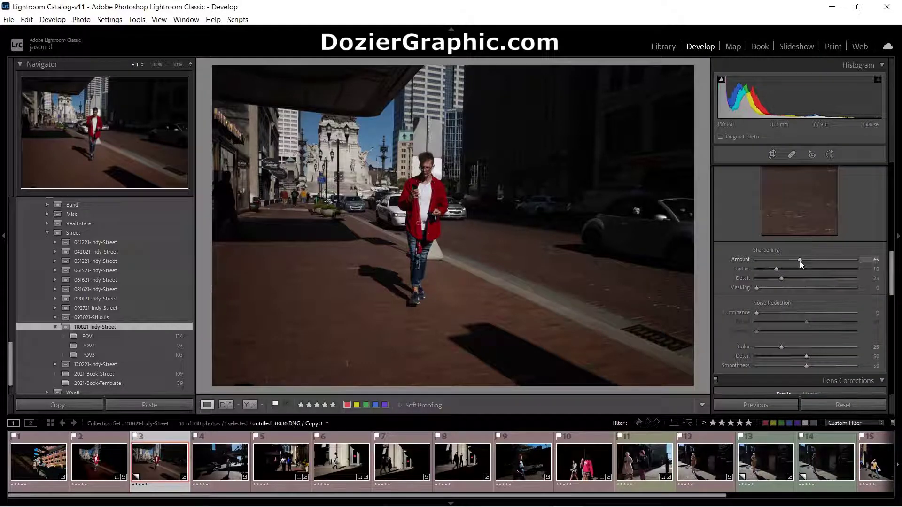
pyautogui.moveTo(797, 263); pyautogui.dragTo(797, 263)
# Collapse the Detail, Lens Corrections, Transform, Effects and Tone Curve settings
pyautogui.scroll(5, 836, 239)
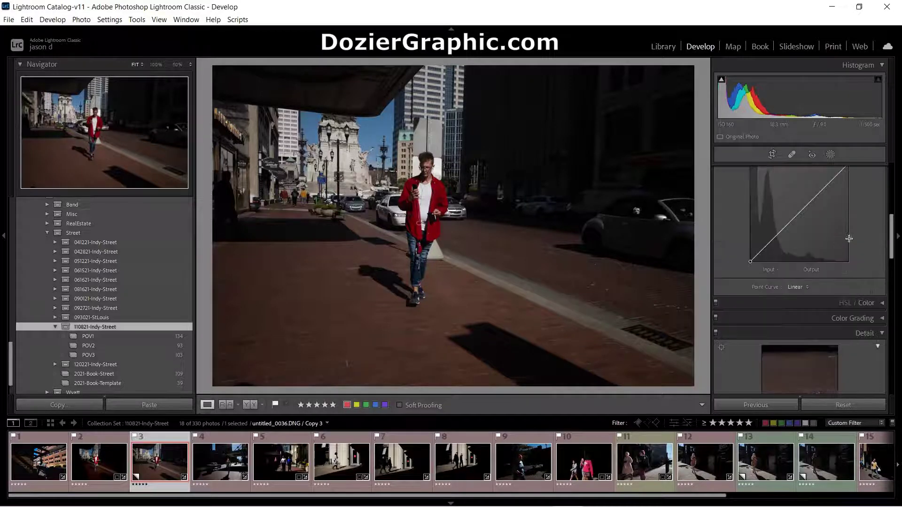
pyautogui.click(881, 332)
pyautogui.scroll(-3, 852, 343)
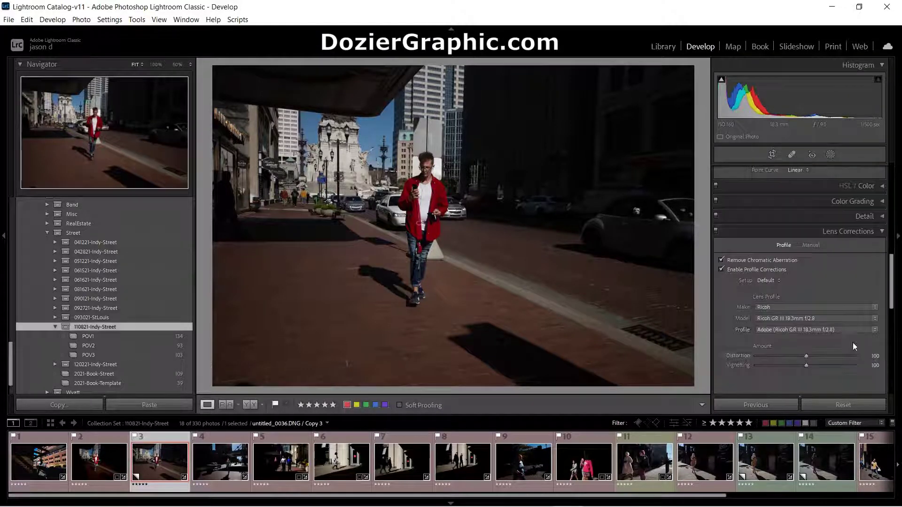
pyautogui.click(882, 232)
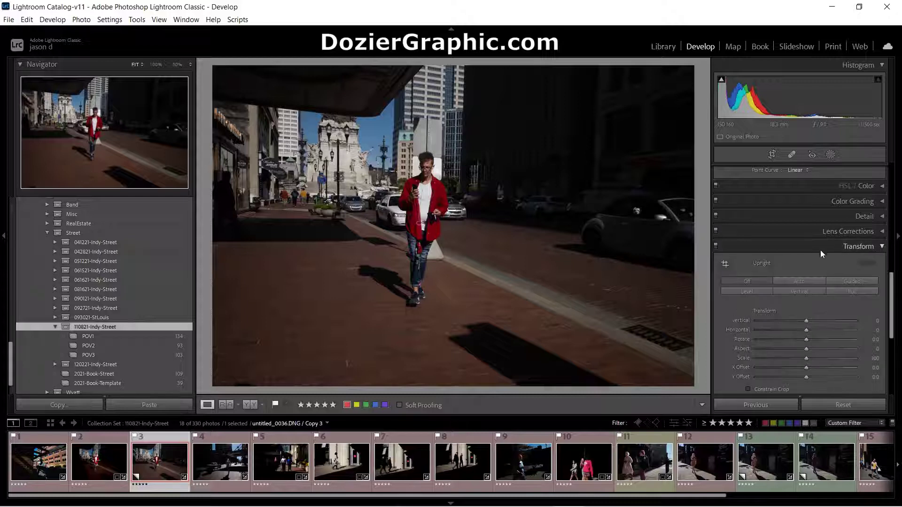
pyautogui.click(883, 246)
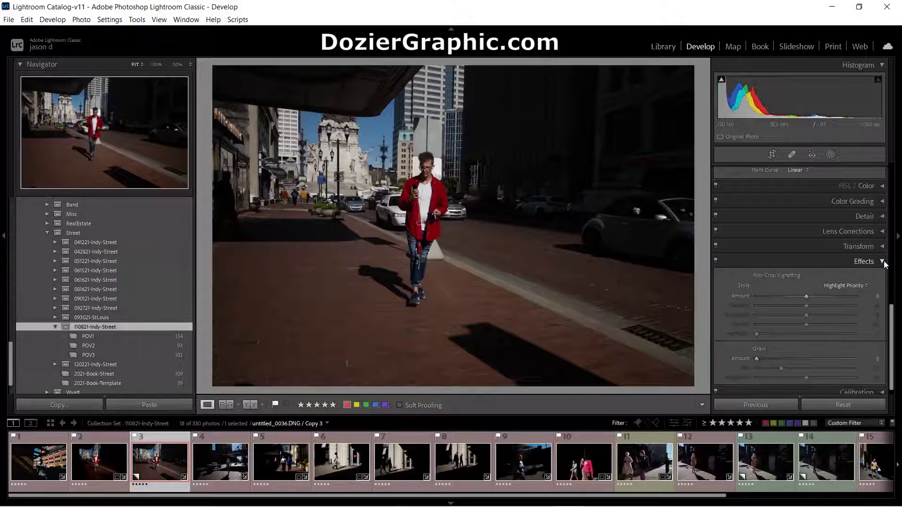
pyautogui.click(882, 261)
pyautogui.scroll(2, 851, 247)
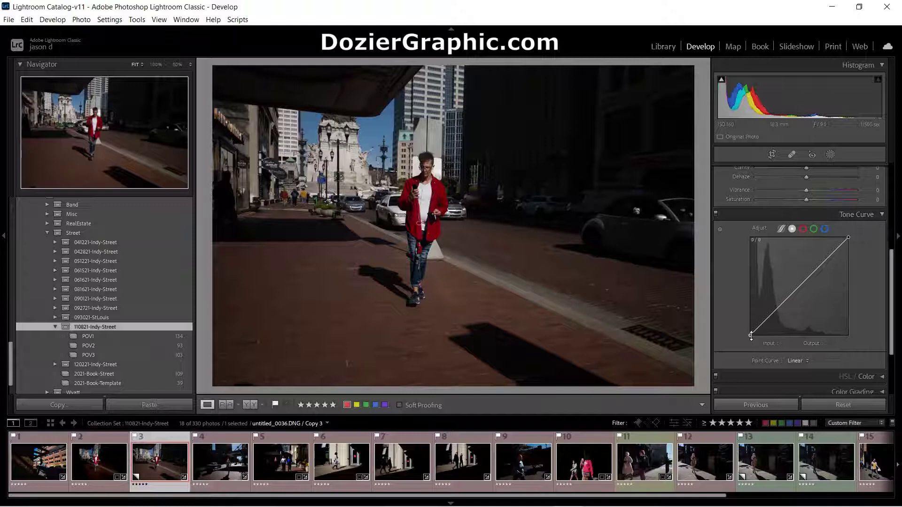
pyautogui.click(875, 214)
# Set the red-jacket copy's Texture to +14 and Vibrance to +11
pyautogui.scroll(3, 829, 258)
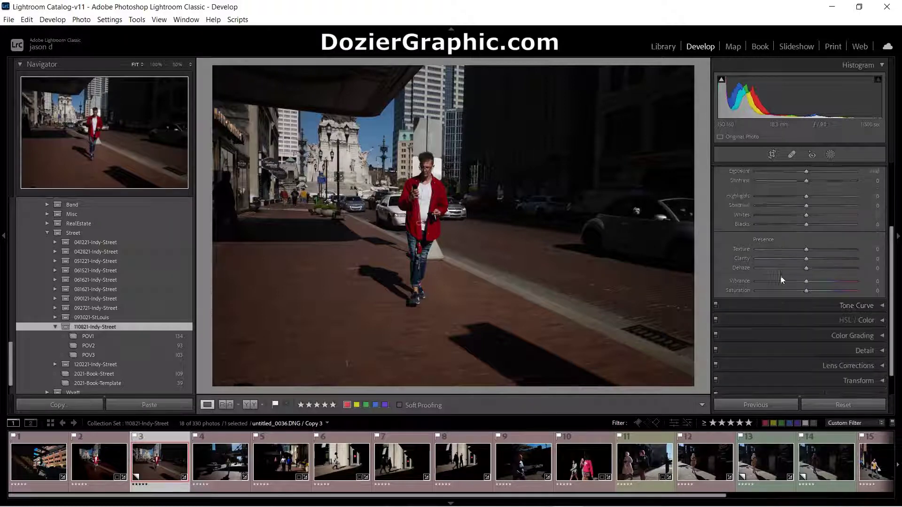
pyautogui.scroll(1, 783, 275)
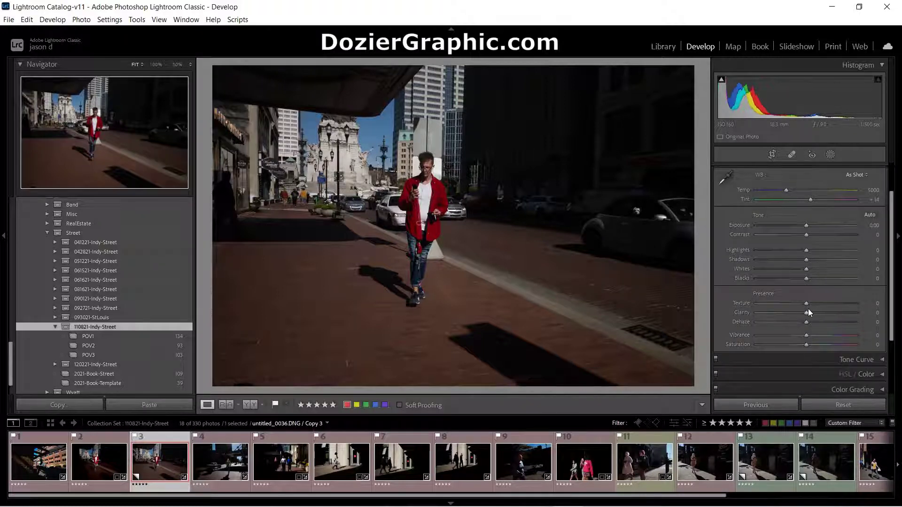
pyautogui.moveTo(807, 304); pyautogui.dragTo(813, 303)
pyautogui.moveTo(807, 335); pyautogui.dragTo(811, 336)
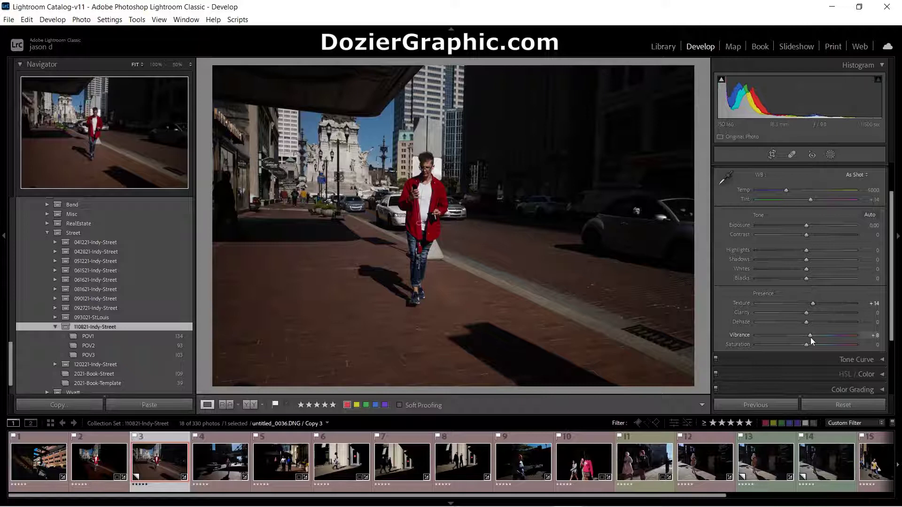
# Set Whites to +35 and Blacks to -48, and try a slight Exposure increase before resetting it to 0
pyautogui.moveTo(805, 269)
pyautogui.mouseDown()
pyautogui.moveTo(819, 268)
pyautogui.moveTo(784, 278)
pyautogui.moveTo(822, 269)
pyautogui.mouseUp()
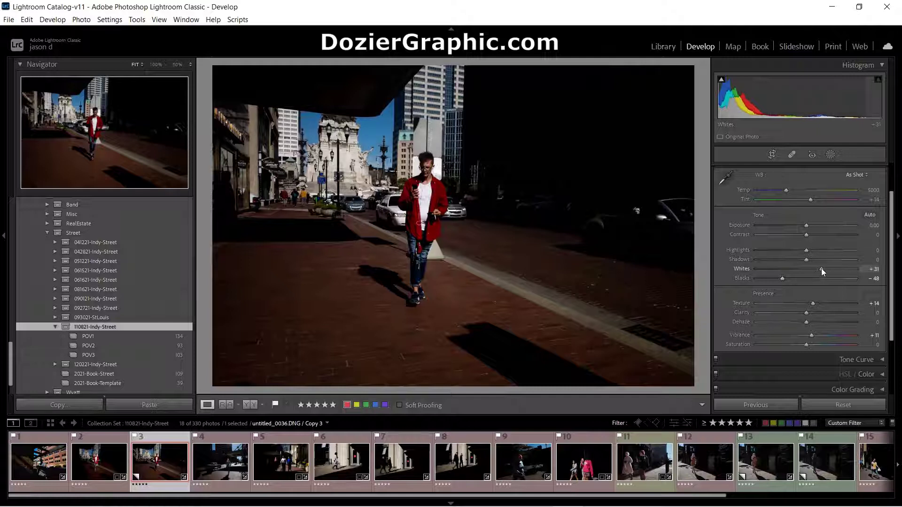
pyautogui.moveTo(807, 227); pyautogui.dragTo(809, 227)
pyautogui.doubleClick(807, 227)
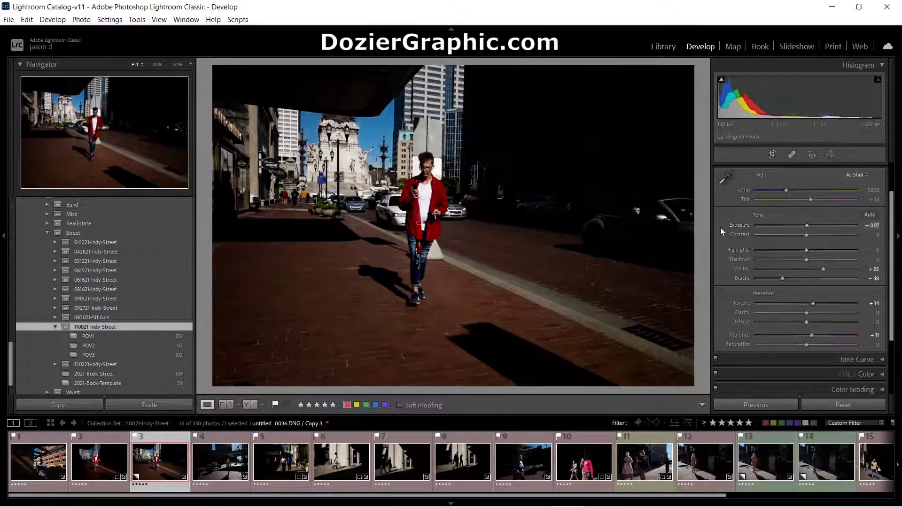
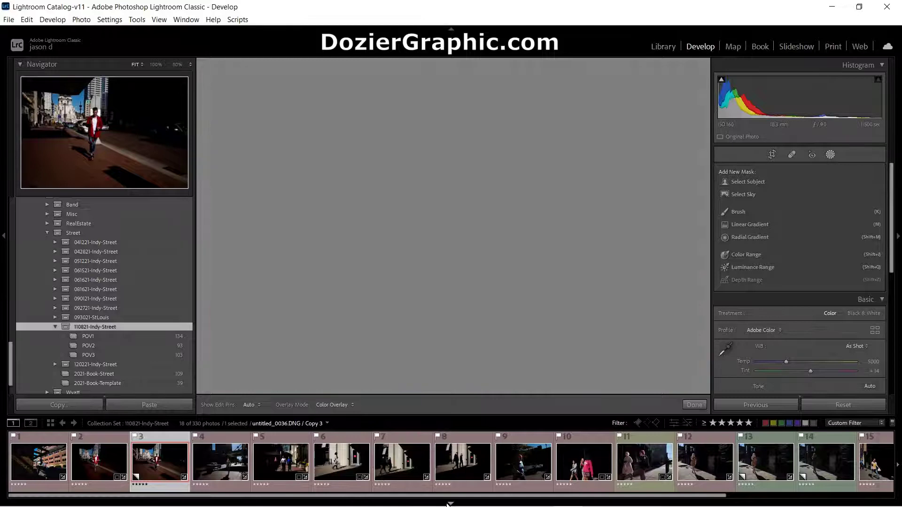
# Enlarge the photo preview by hiding the filmstrip and the navigation and collections area
pyautogui.click(450, 503)
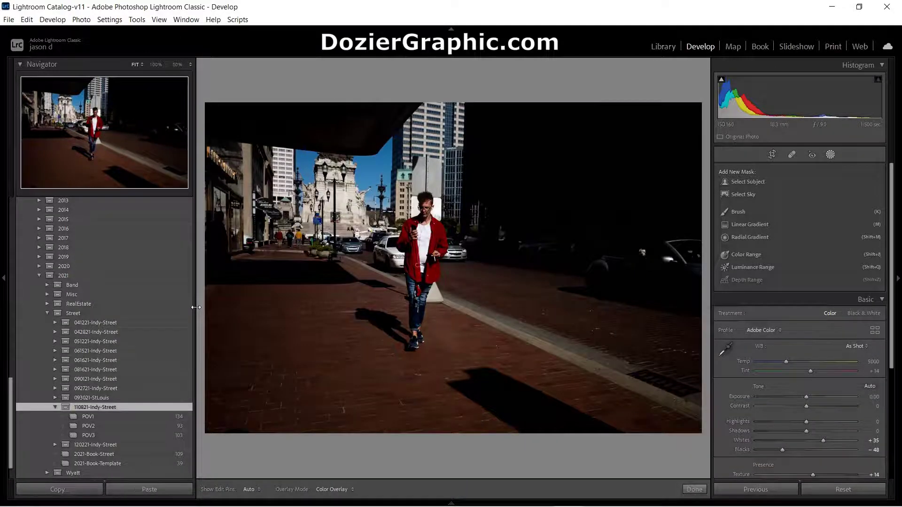
pyautogui.moveTo(197, 310); pyautogui.dragTo(117, 313)
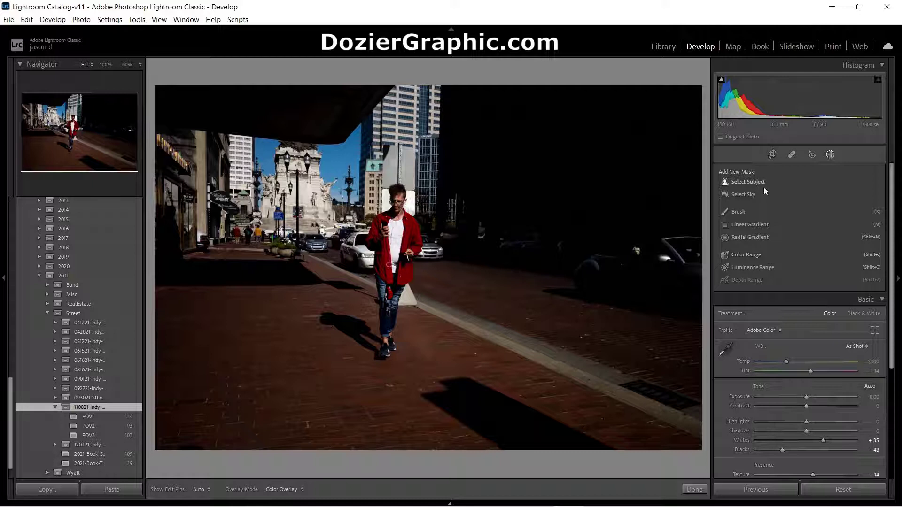
pyautogui.click(3, 278)
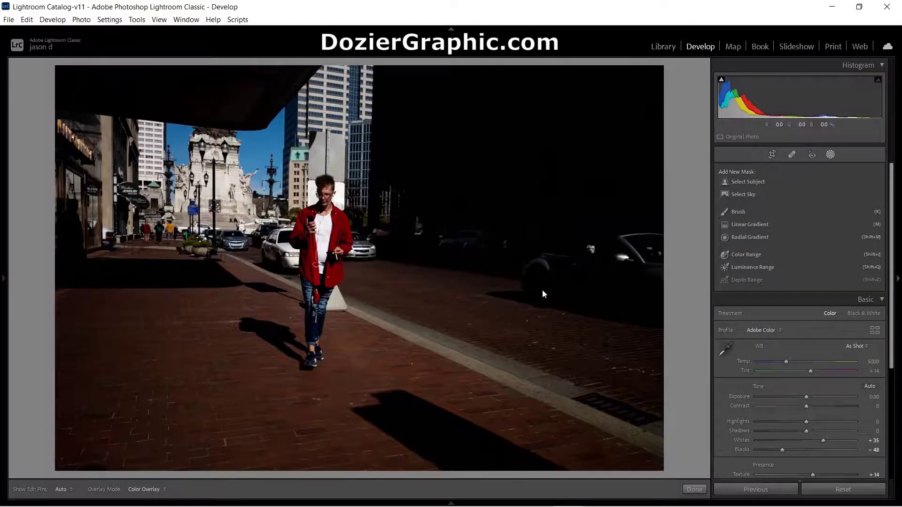
# Create a Select Subject mask on the man, expand the mask list and turn off the red overlay after checking its coverage
pyautogui.click(745, 181)
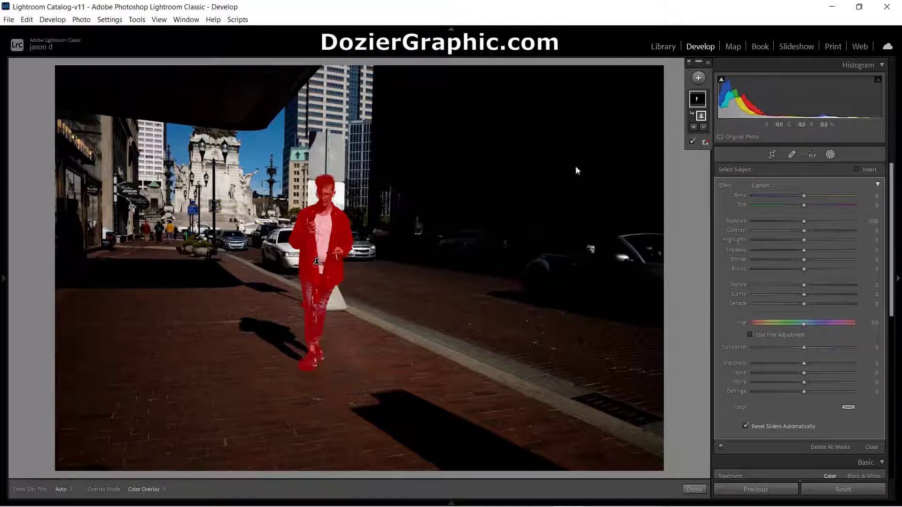
pyautogui.click(708, 63)
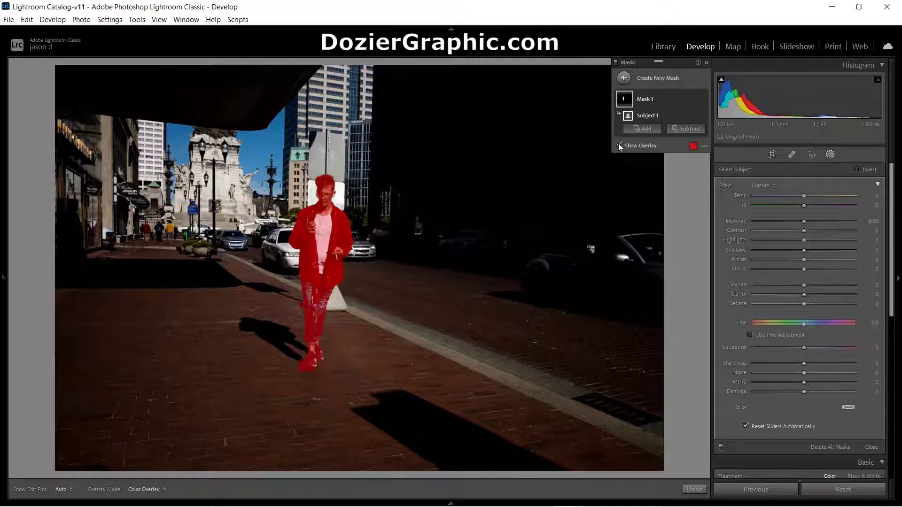
pyautogui.click(618, 145)
pyautogui.click(618, 146)
pyautogui.click(618, 146)
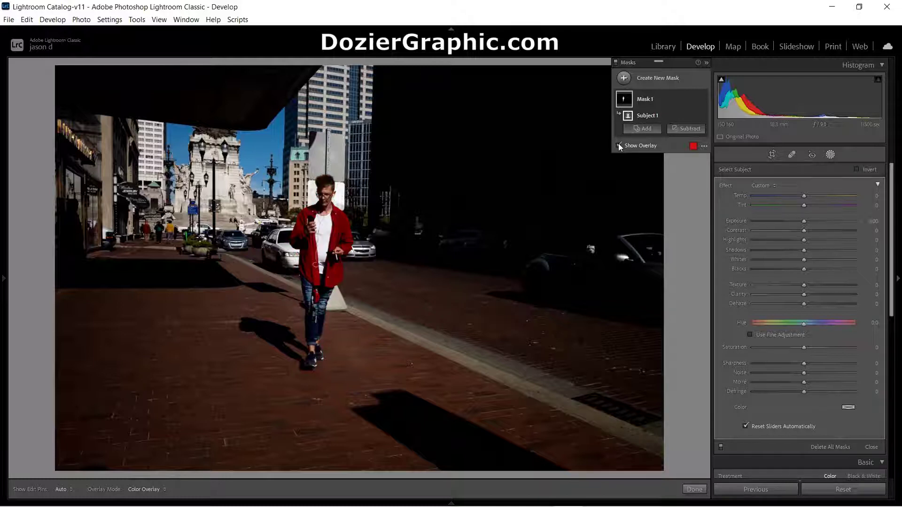
pyautogui.click(618, 146)
# Brighten the masked man with Exposure 0.49, Shadows 30 and Whites 30, and close masking
pyautogui.moveTo(804, 221); pyautogui.dragTo(805, 221)
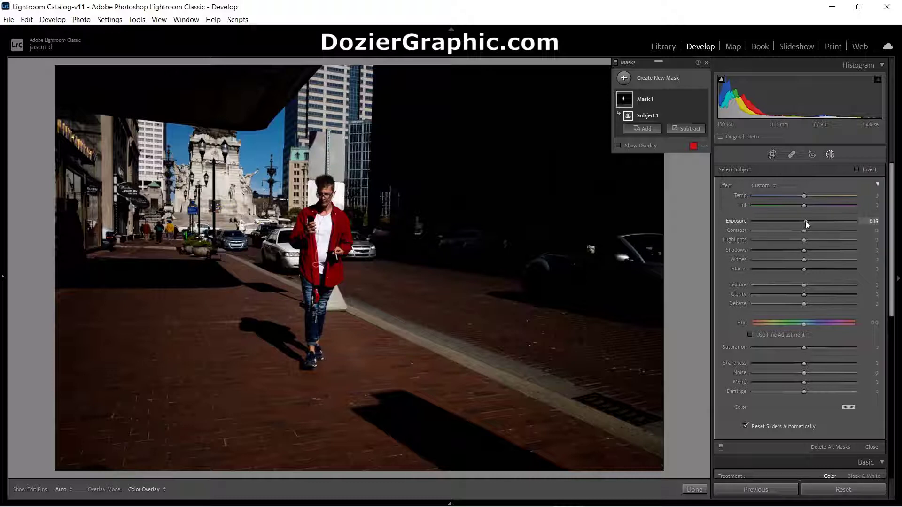
pyautogui.moveTo(803, 261); pyautogui.dragTo(818, 261)
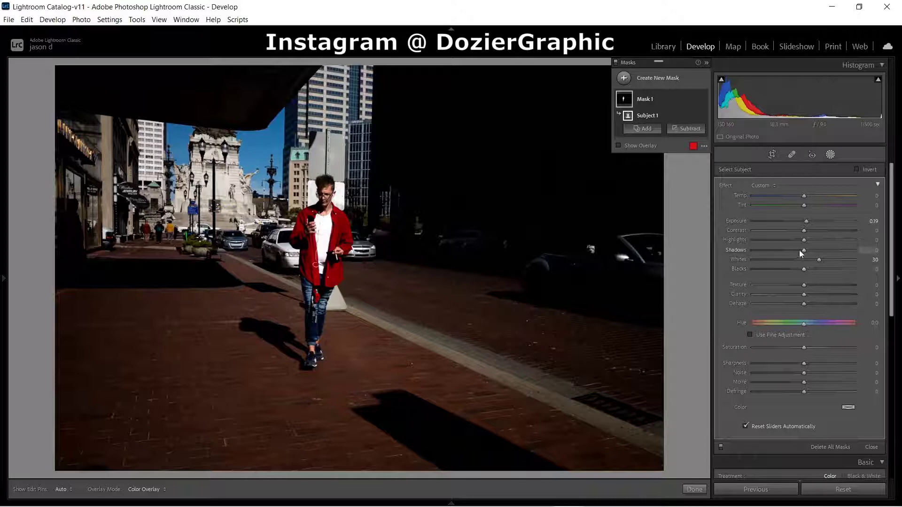
pyautogui.moveTo(804, 249); pyautogui.dragTo(816, 250)
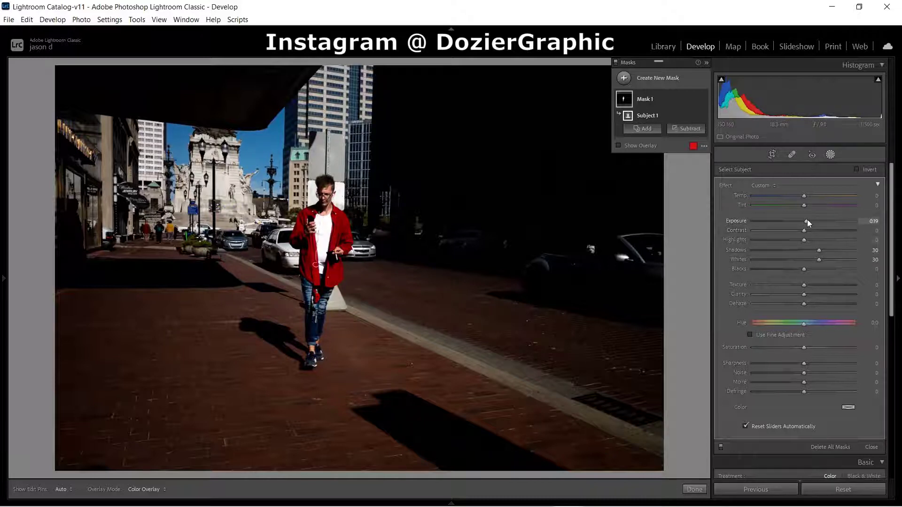
pyautogui.moveTo(806, 219); pyautogui.dragTo(808, 221)
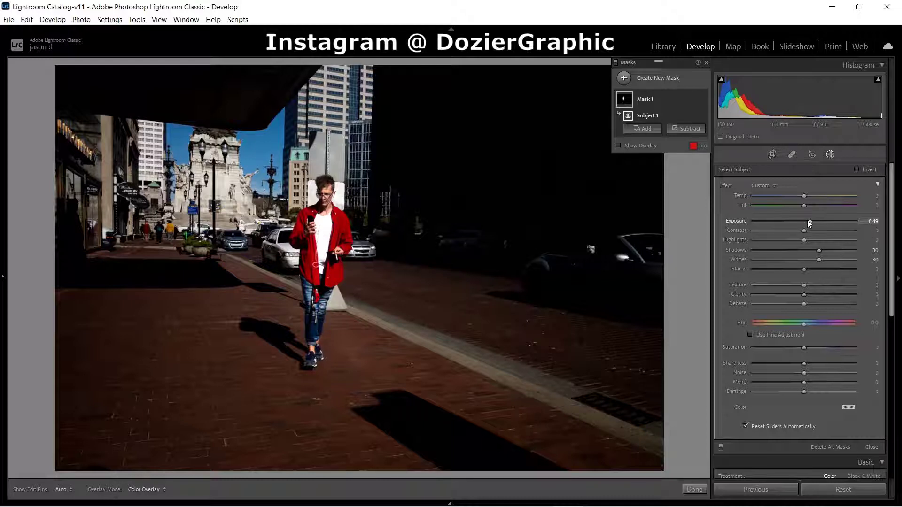
pyautogui.click(830, 155)
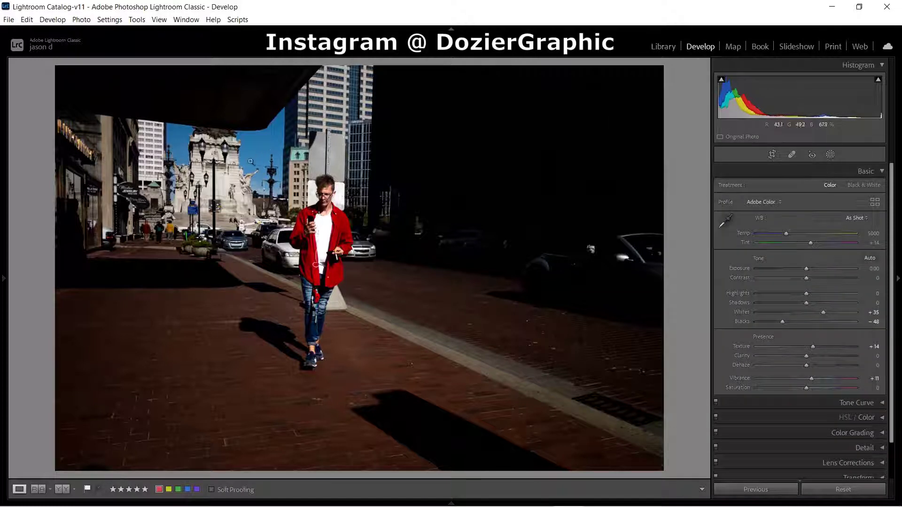
# Set Highlights to -20 on the man's subject mask, close masking and check him at close range
pyautogui.click(319, 205)
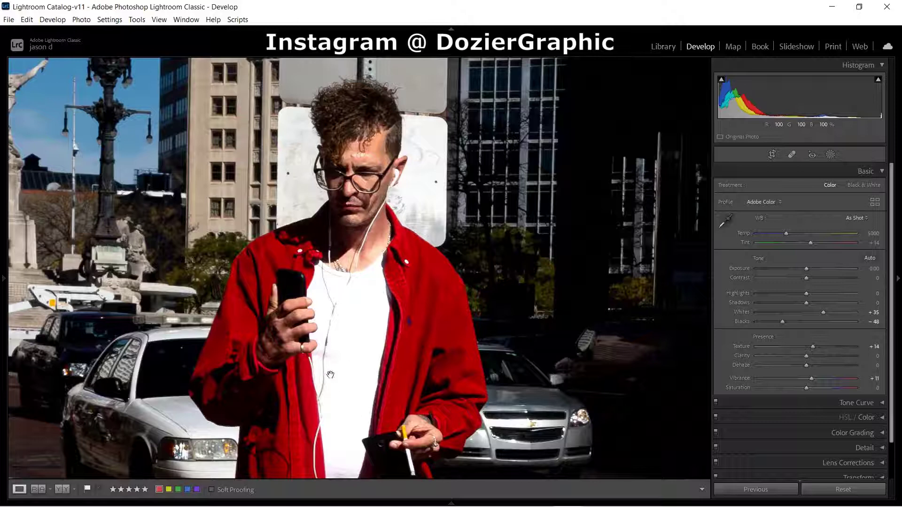
pyautogui.click(342, 323)
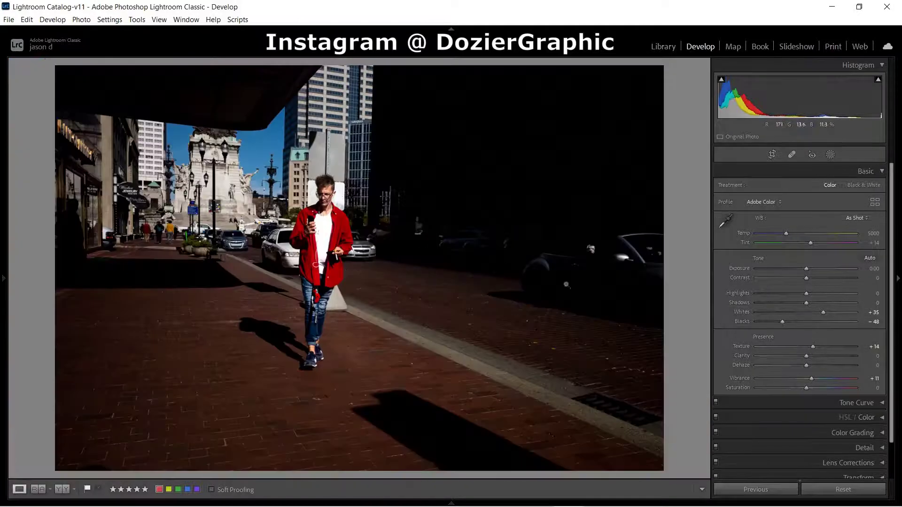
pyautogui.click(831, 155)
pyautogui.click(639, 100)
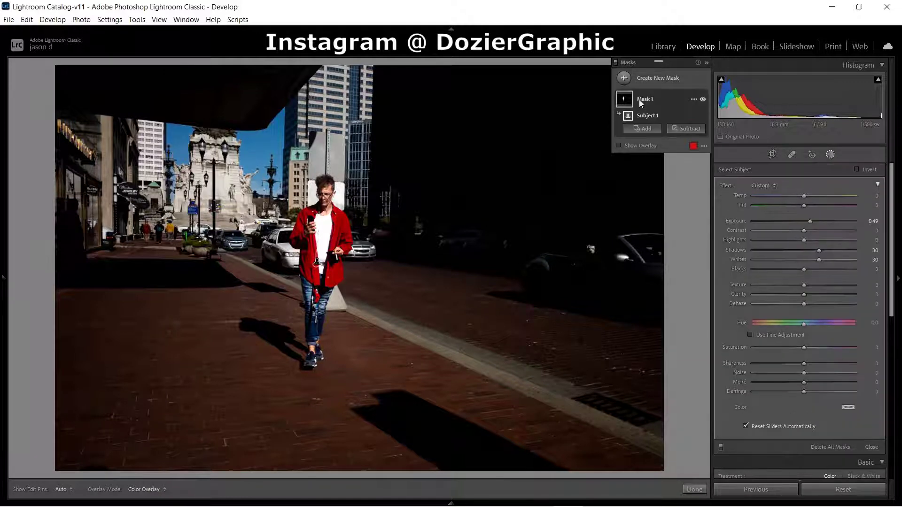
pyautogui.click(793, 240)
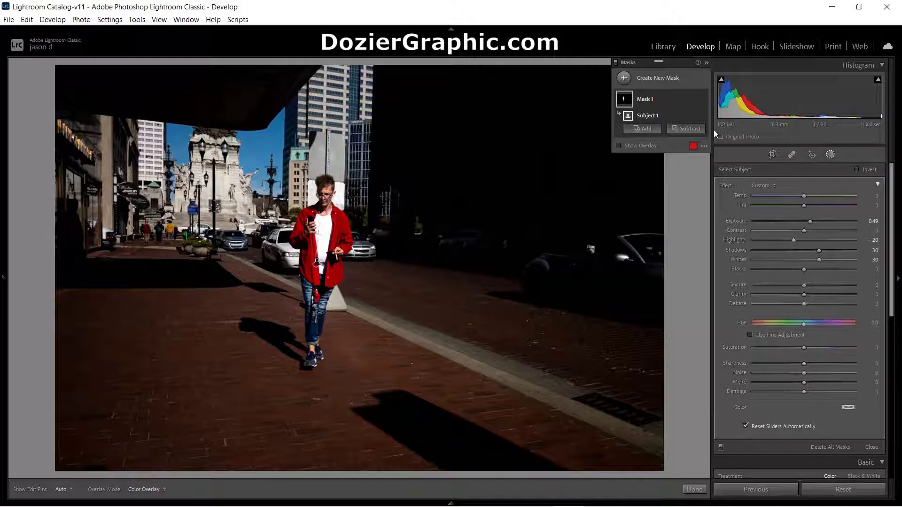
pyautogui.click(828, 156)
pyautogui.click(365, 218)
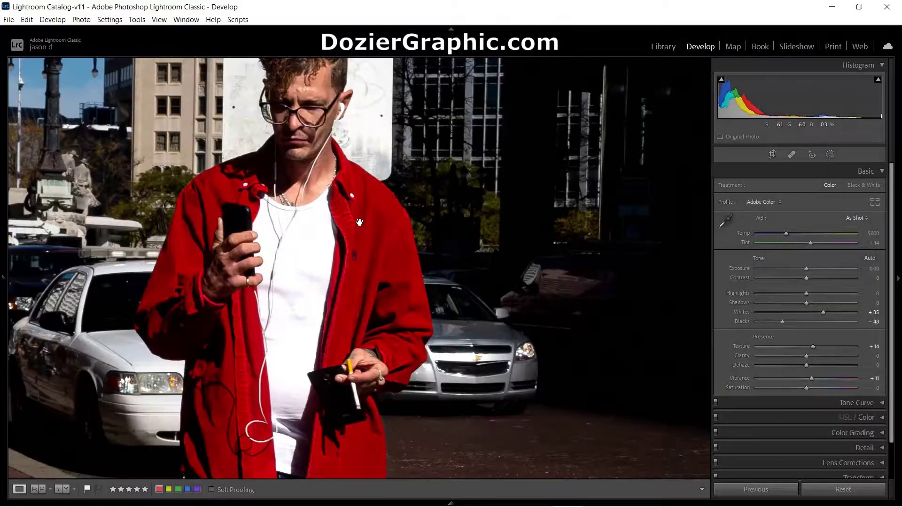
pyautogui.hotkey('ctrl', '-')
pyautogui.click(366, 194)
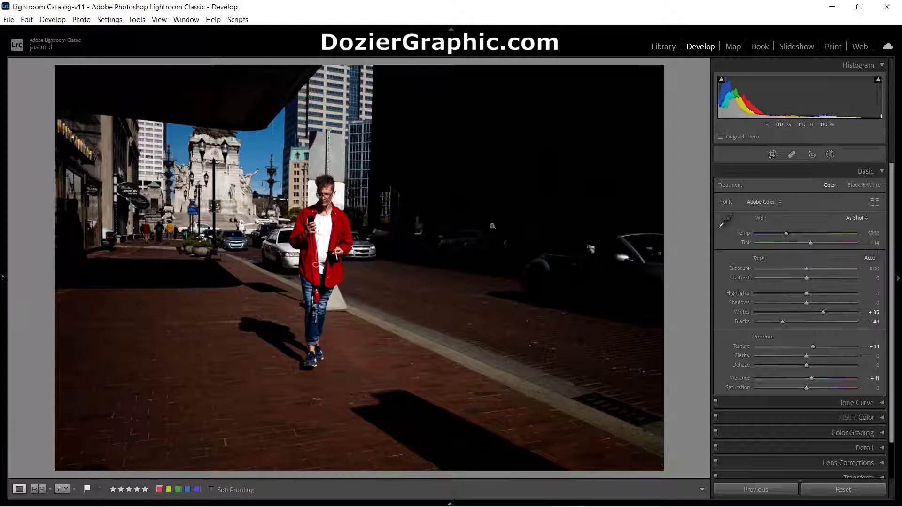
# Create a second Select Subject mask, invert it to cover the background instead of the man, and hide the overlay
pyautogui.click(830, 156)
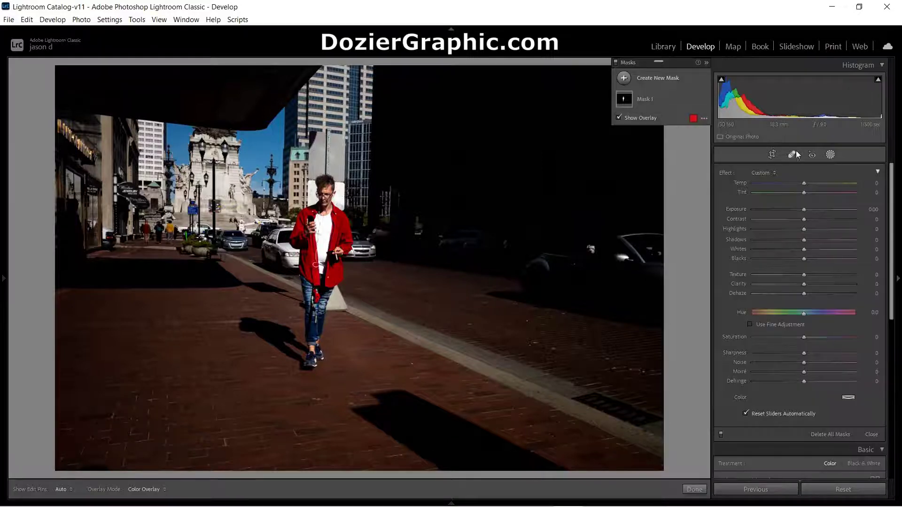
pyautogui.click(623, 79)
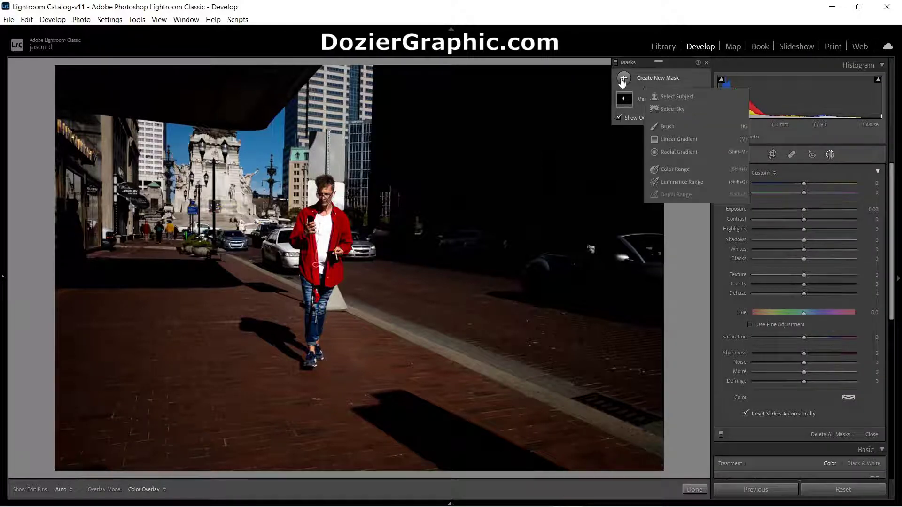
pyautogui.click(667, 97)
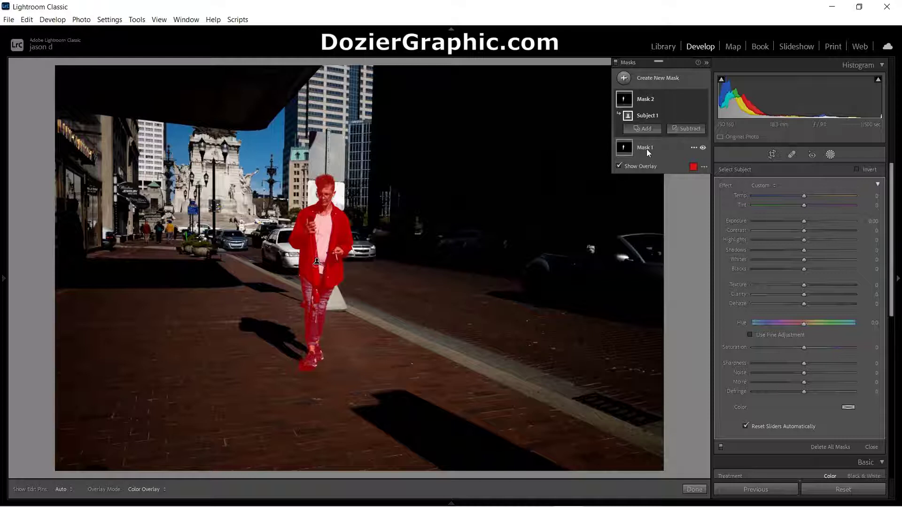
pyautogui.click(693, 116)
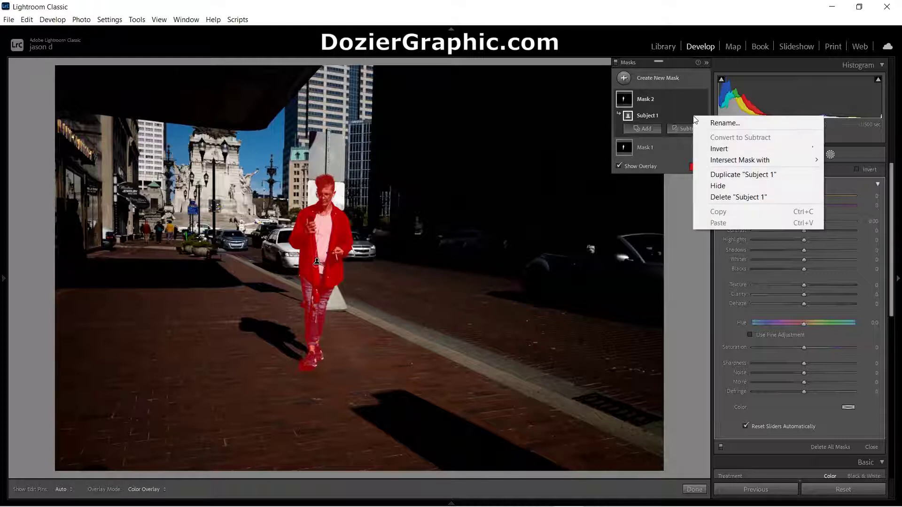
pyautogui.click(715, 148)
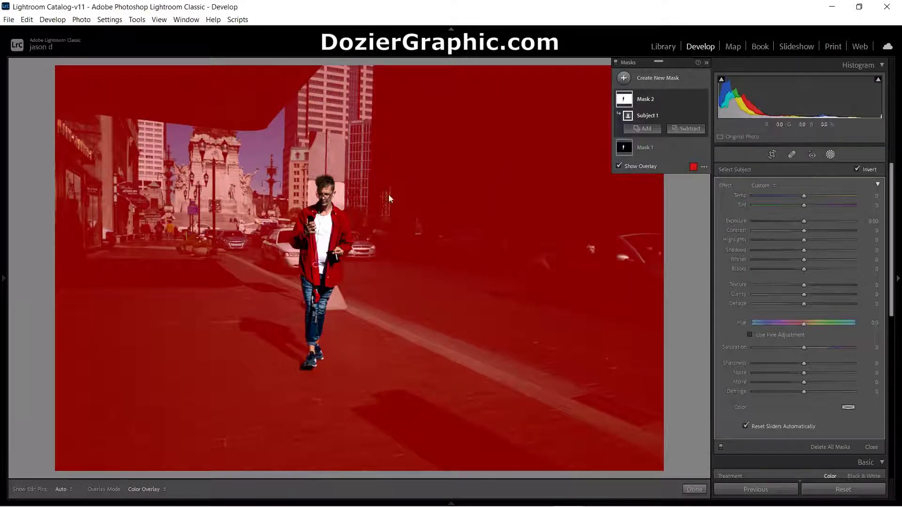
pyautogui.click(638, 167)
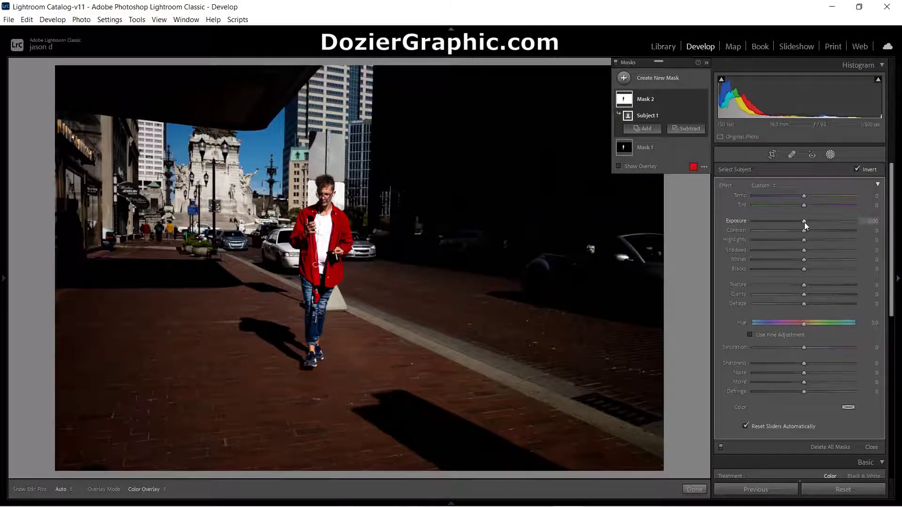
# Darken the inverted background mask with Exposure -0.26, Contrast -44 and Blacks -39
pyautogui.moveTo(804, 221); pyautogui.dragTo(802, 222)
pyautogui.moveTo(778, 268); pyautogui.dragTo(759, 270)
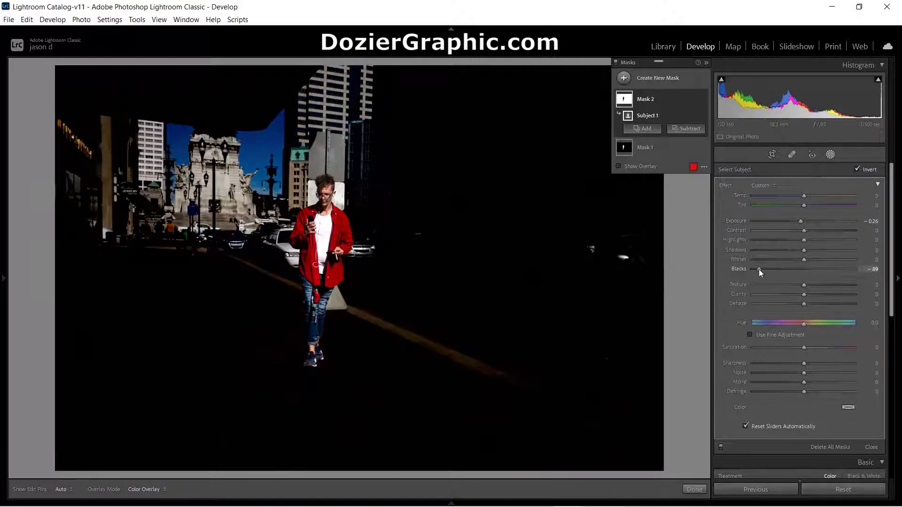
pyautogui.click(781, 230)
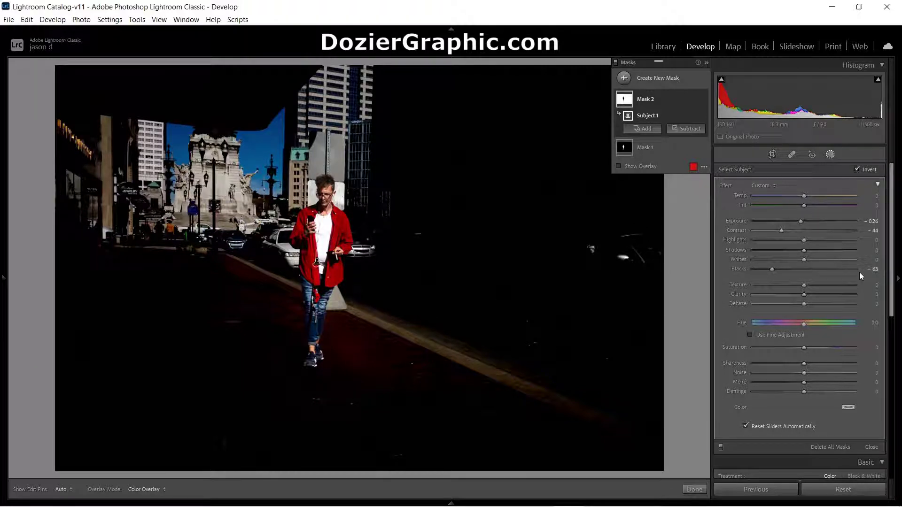
pyautogui.click(784, 269)
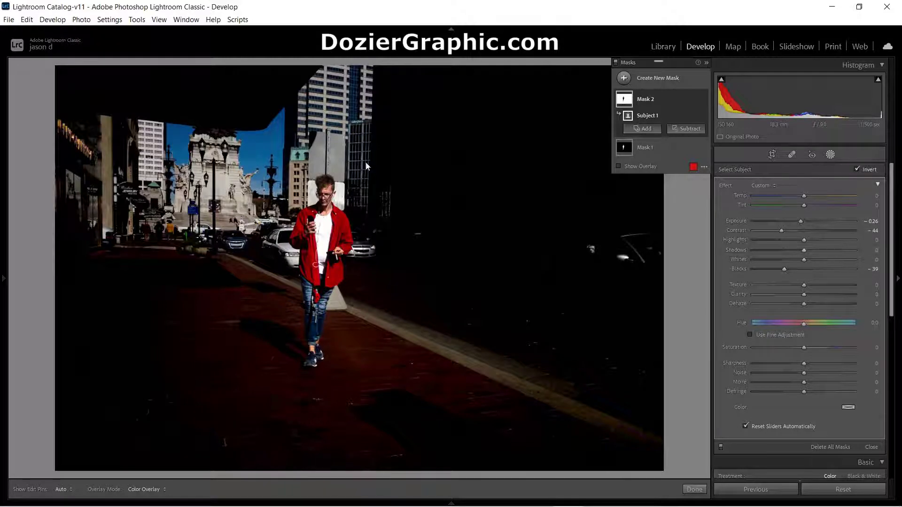
# Bring back the filmstrip and compare the current edit with the earlier version of the same photo before returning to Copy 3
pyautogui.click(3, 278)
pyautogui.moveTo(454, 505)
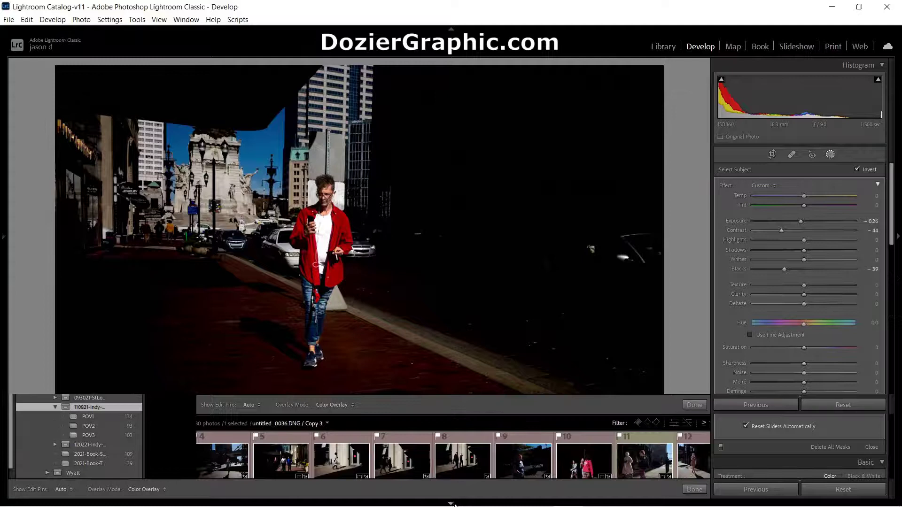
pyautogui.click(454, 505)
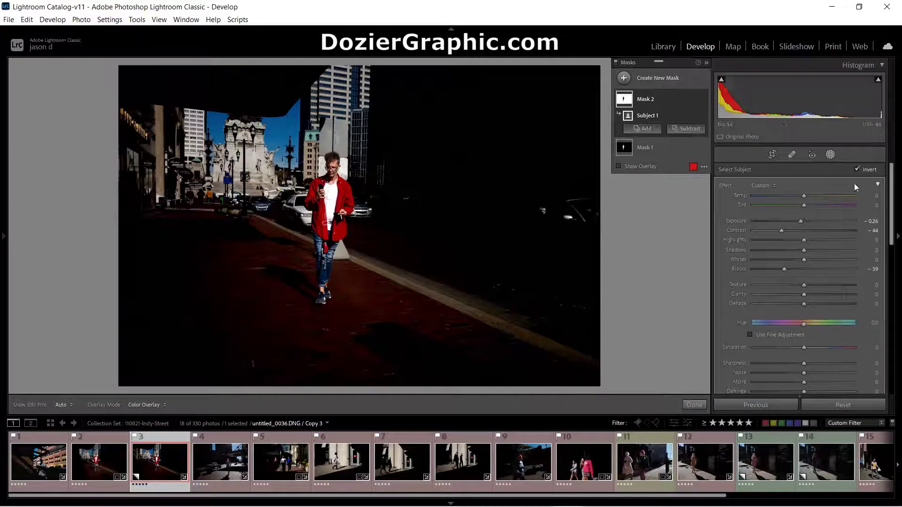
pyautogui.press('Left')
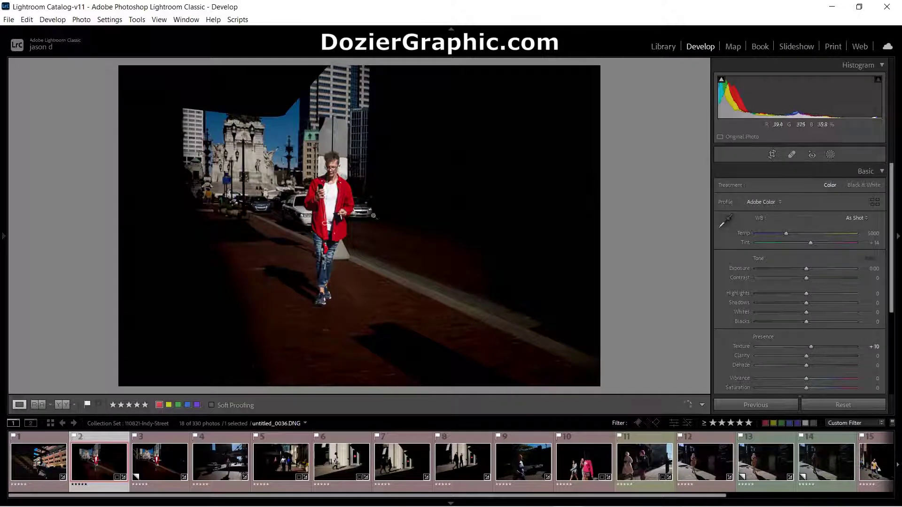
pyautogui.click(157, 465)
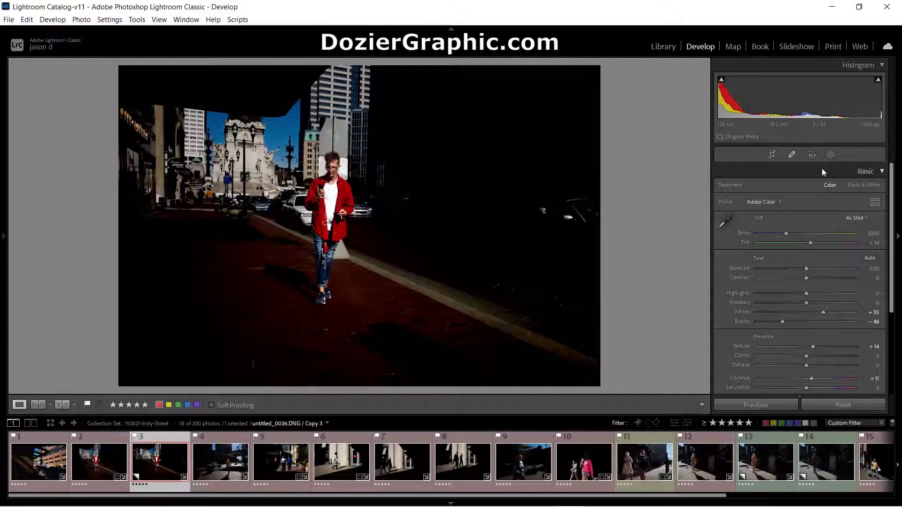
# Reselect the inverted background mask, check its overlay coverage and reset its Exposure to 0
pyautogui.click(831, 155)
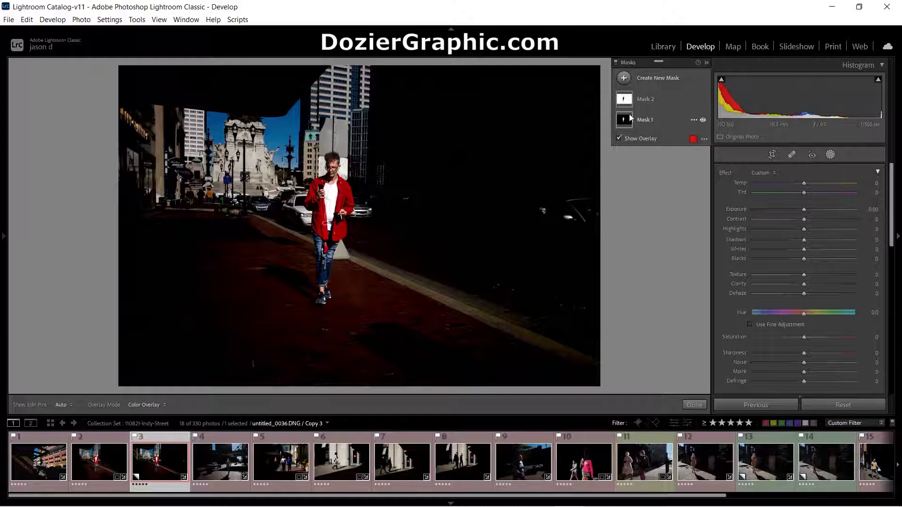
pyautogui.click(650, 98)
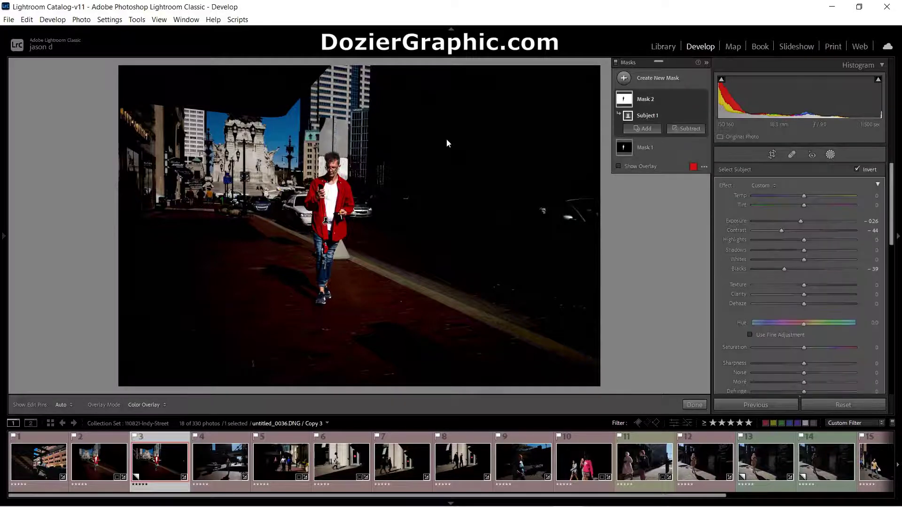
pyautogui.click(618, 166)
pyautogui.click(618, 166)
pyautogui.doubleClick(739, 222)
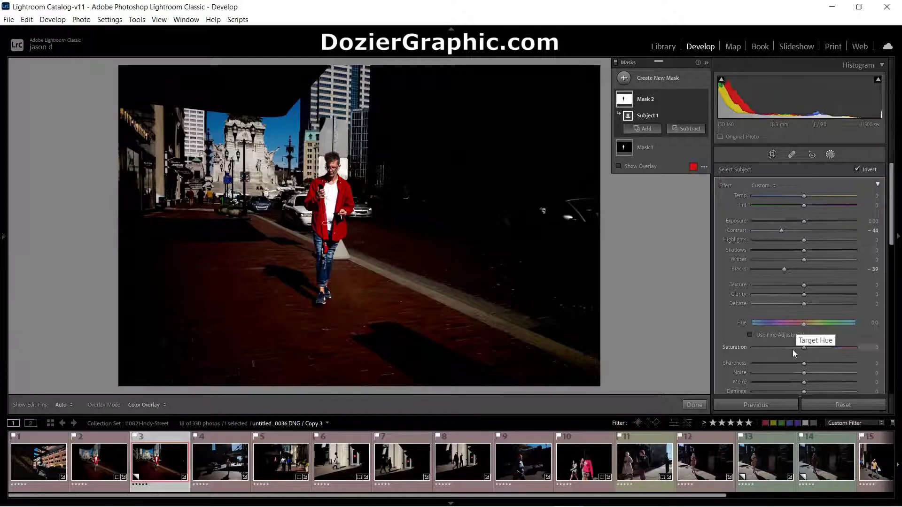
# Set the background mask's Saturation to -34 and Exposure to 0.44, and close masking
pyautogui.moveTo(799, 348); pyautogui.dragTo(797, 349)
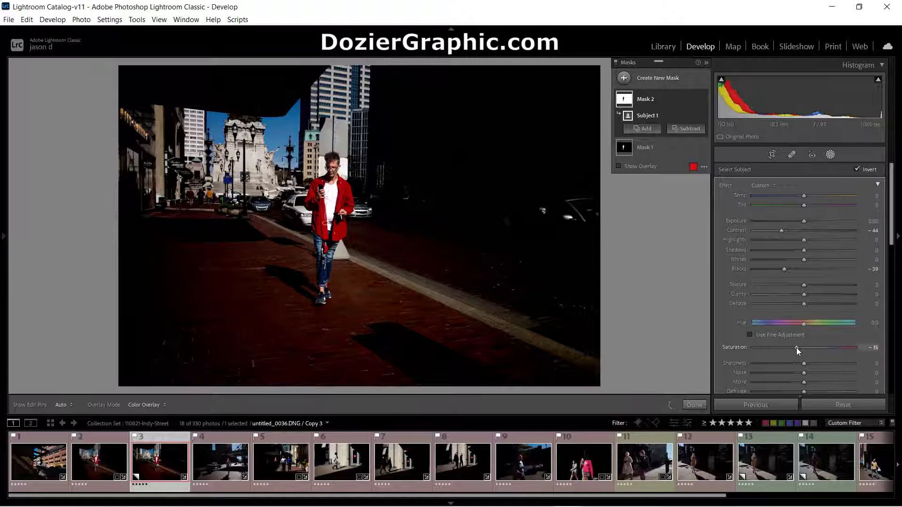
pyautogui.moveTo(788, 347); pyautogui.dragTo(786, 347)
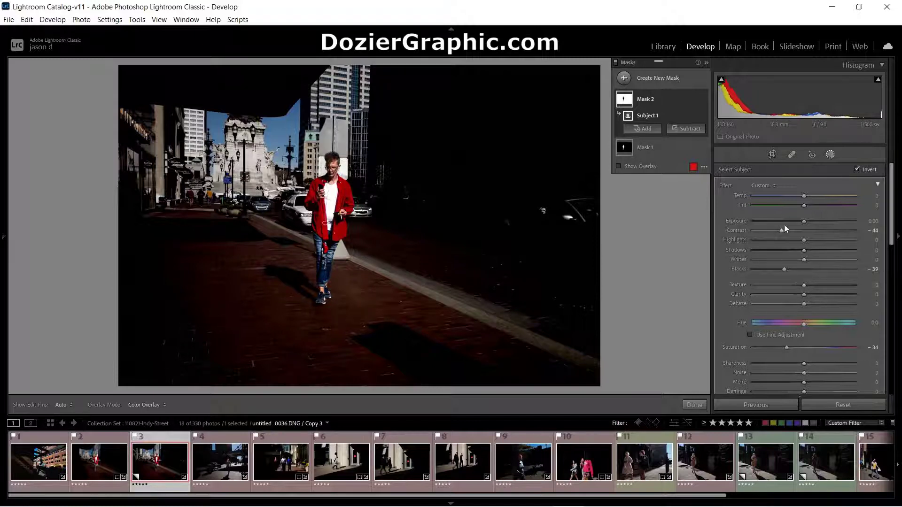
pyautogui.moveTo(803, 222); pyautogui.dragTo(810, 221)
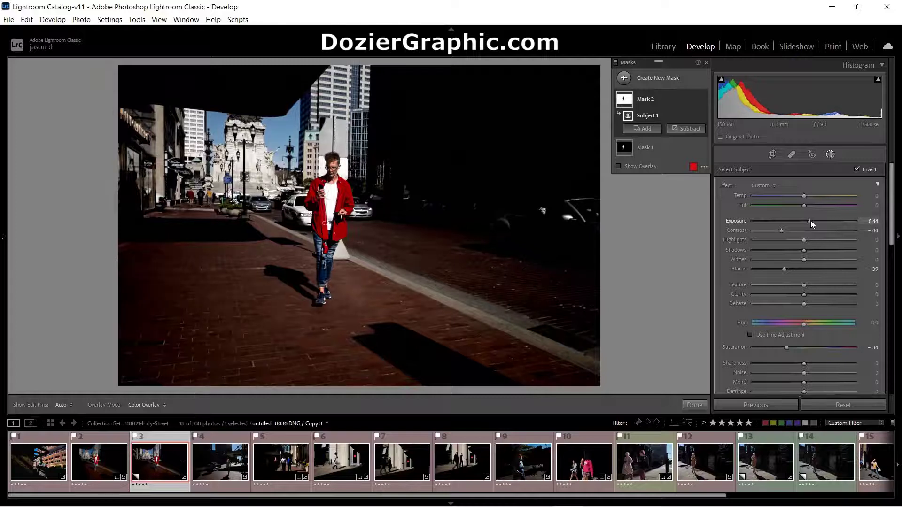
pyautogui.click(831, 155)
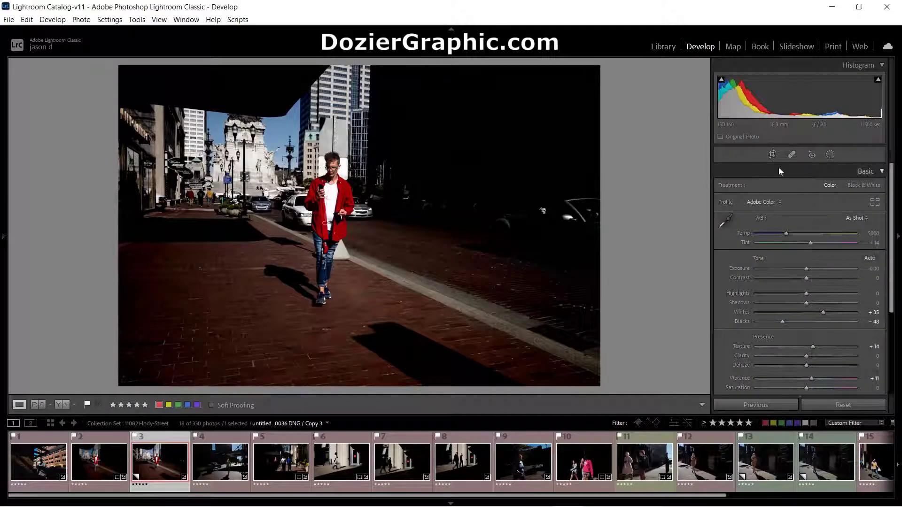
# Add a linear gradient mask fading diagonally from the photo's lower-left edge to the man, and hide its overlay
pyautogui.click(828, 156)
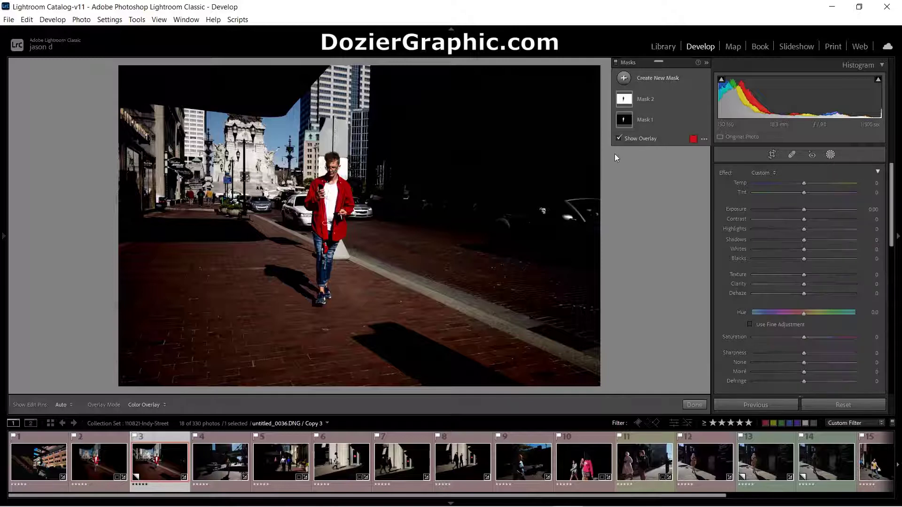
pyautogui.click(624, 78)
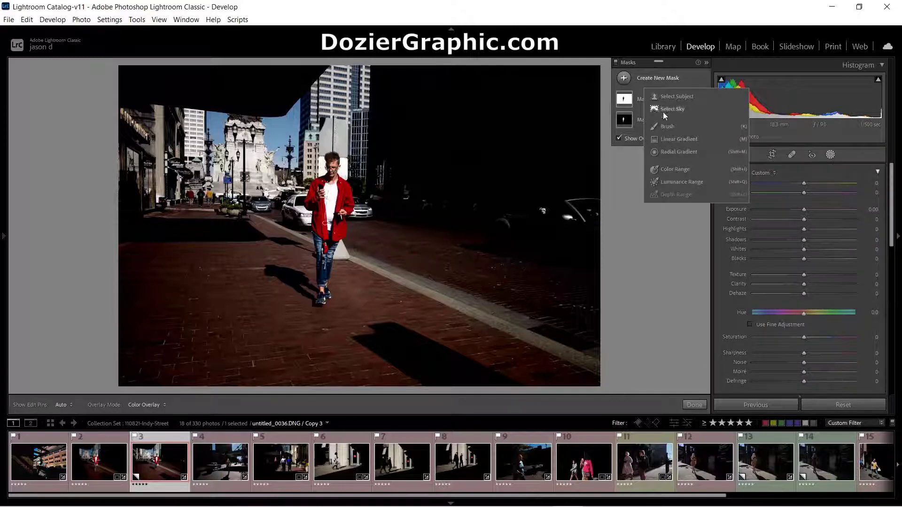
pyautogui.click(674, 139)
pyautogui.moveTo(112, 359); pyautogui.dragTo(334, 247)
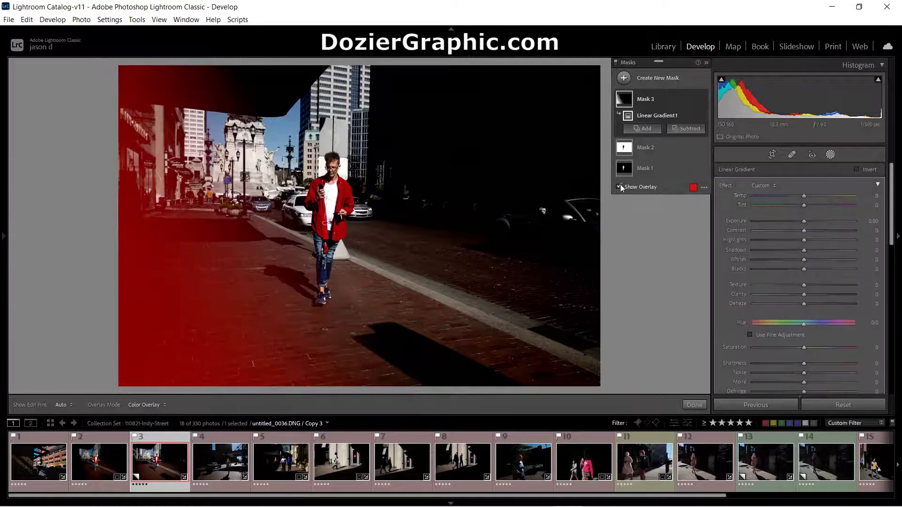
pyautogui.click(619, 186)
# Darken the left gradient with Exposure -1.00 and Contrast -26, extend its fade past the man, and close masking
pyautogui.moveTo(800, 222); pyautogui.dragTo(791, 221)
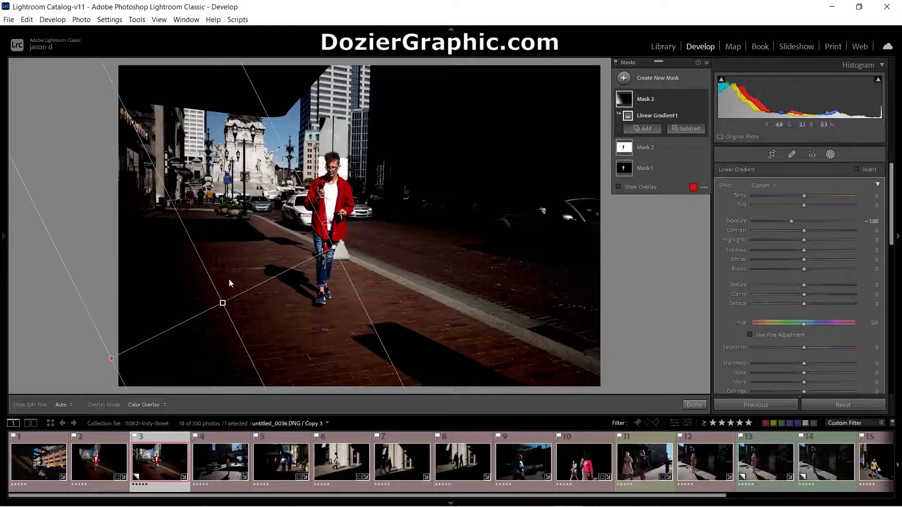
pyautogui.moveTo(334, 248); pyautogui.dragTo(403, 227)
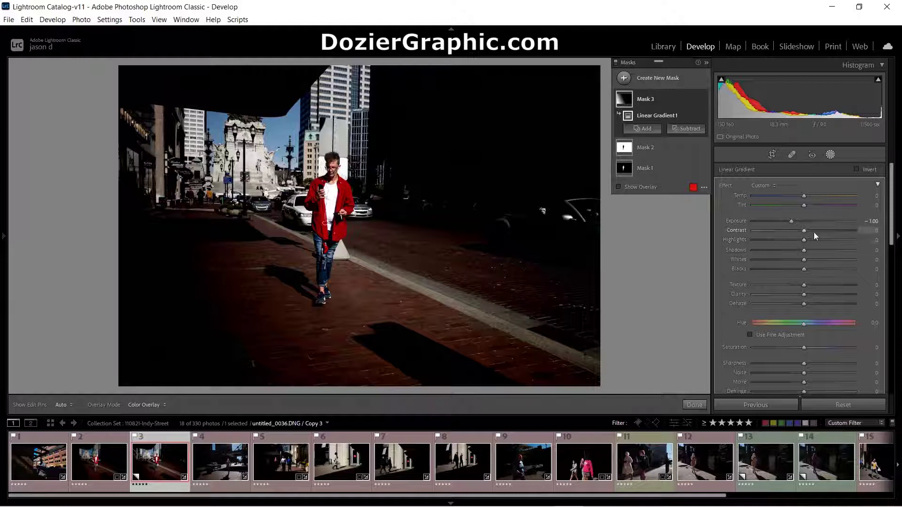
pyautogui.click(831, 154)
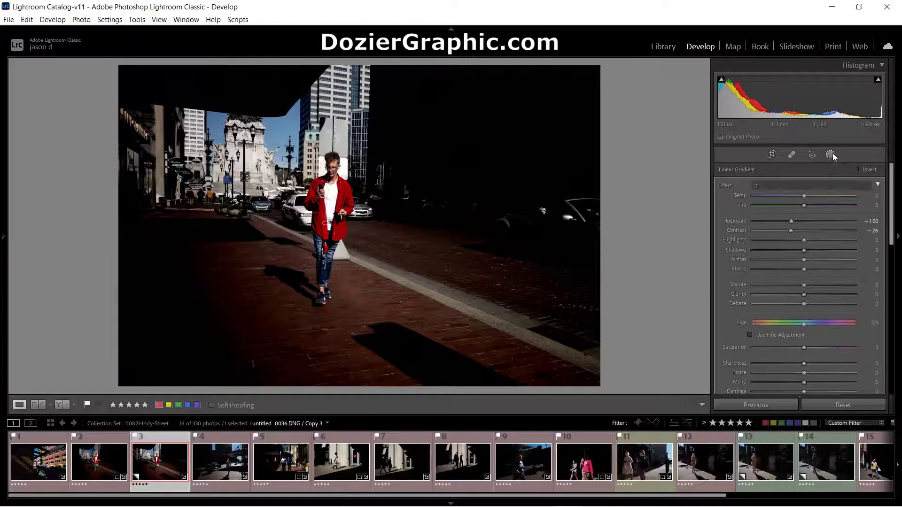
# Add another linear gradient mask fading diagonally from the photo's upper-right corner down toward the curb
pyautogui.click(832, 154)
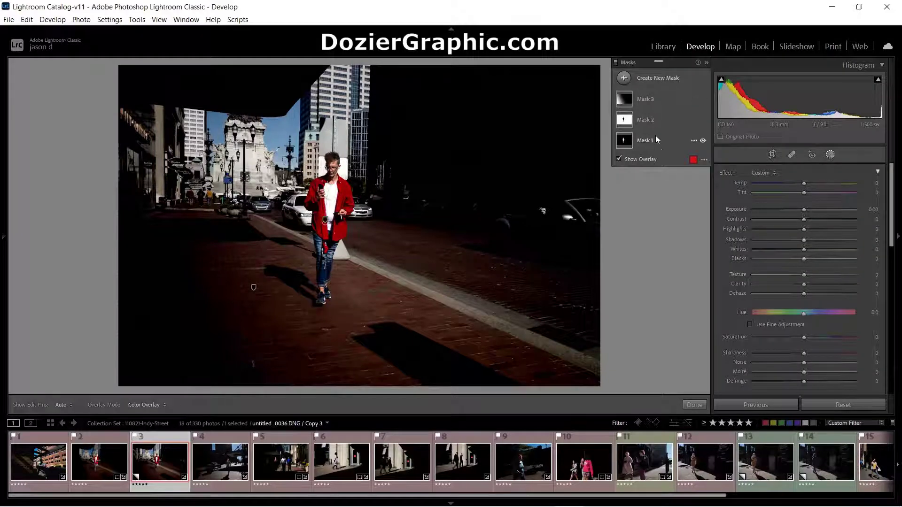
pyautogui.click(624, 78)
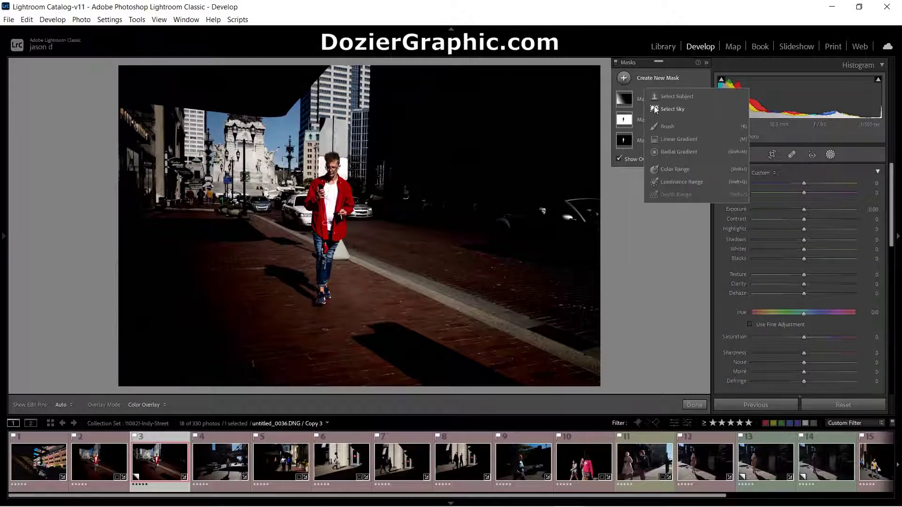
pyautogui.click(672, 138)
pyautogui.moveTo(590, 107); pyautogui.dragTo(445, 259)
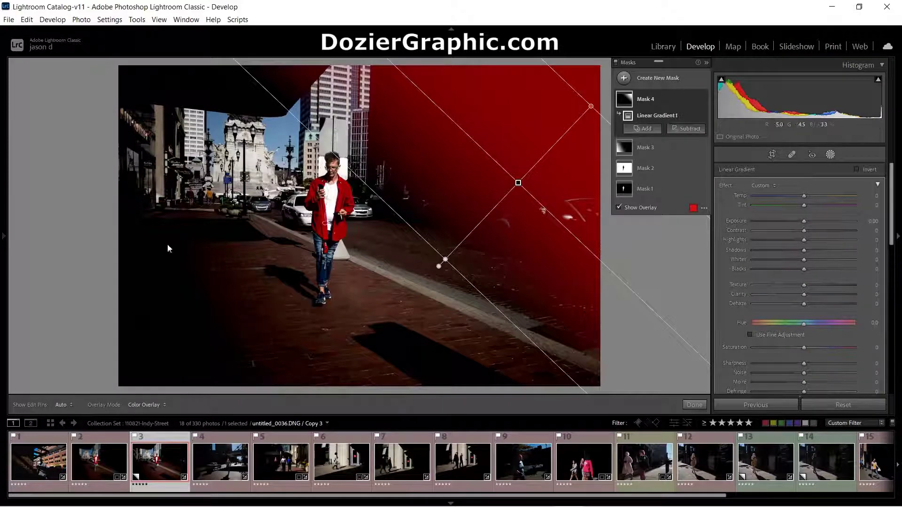
# Hide the overlay of the upper-right linear gradient mask and close masking
pyautogui.moveTo(391, 67); pyautogui.dragTo(378, 83)
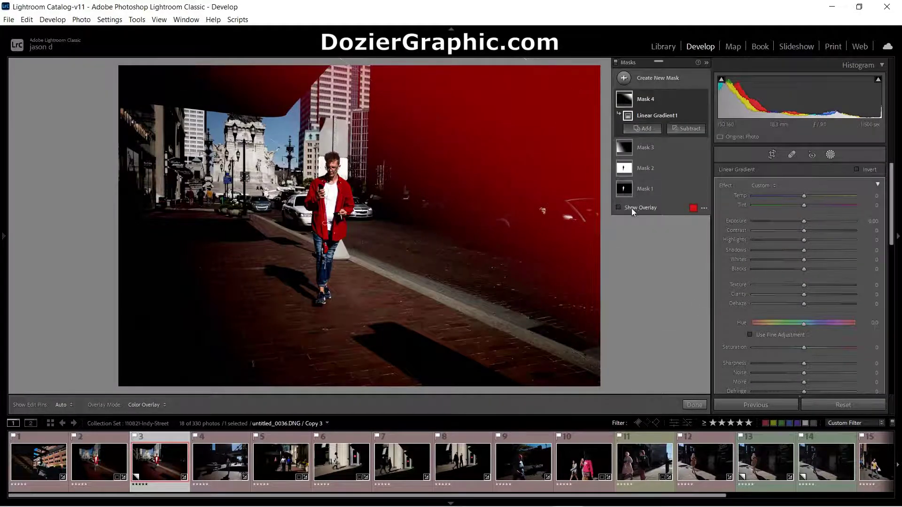
pyautogui.click(631, 208)
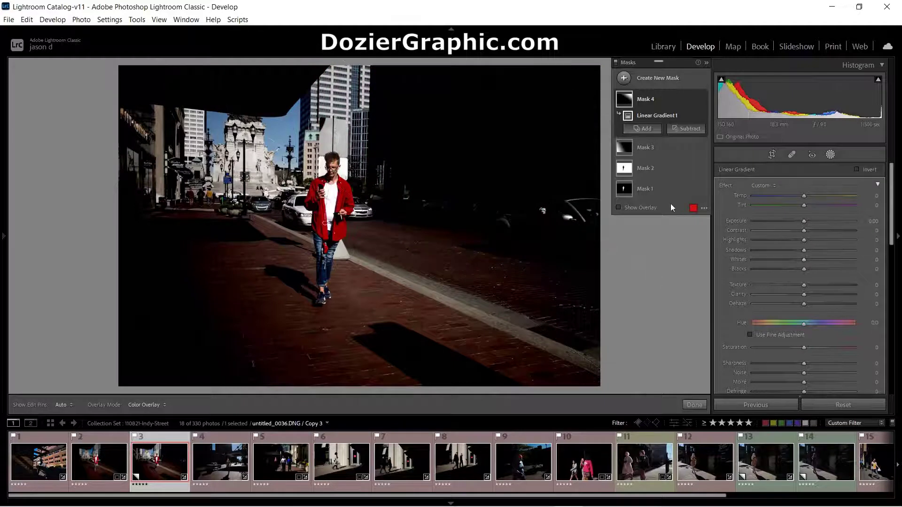
pyautogui.click(830, 155)
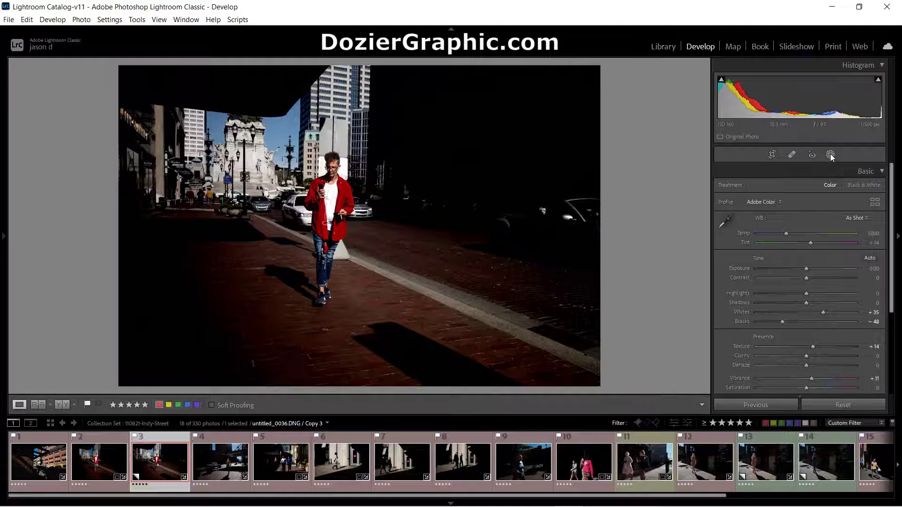
# Add a radial gradient mask around the man, tilt it diagonally from the monument toward the curb, and hide its overlay
pyautogui.click(830, 154)
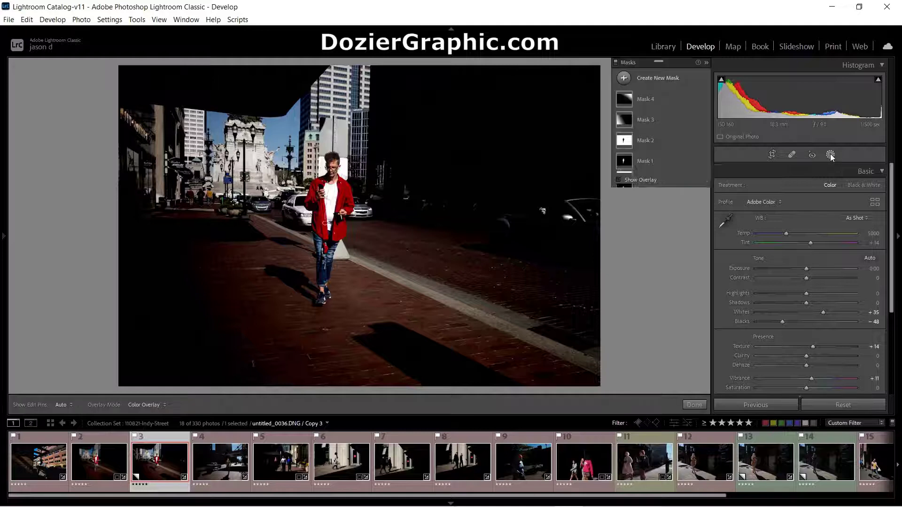
pyautogui.click(665, 81)
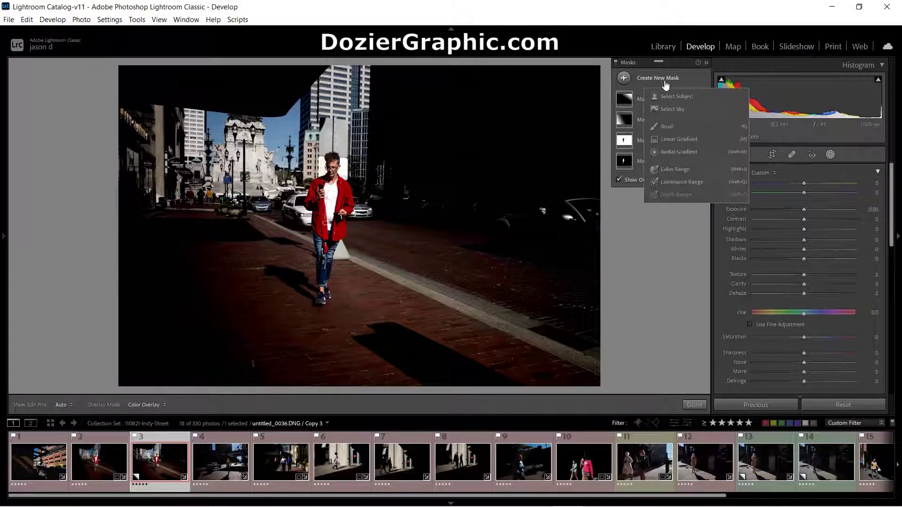
pyautogui.click(674, 152)
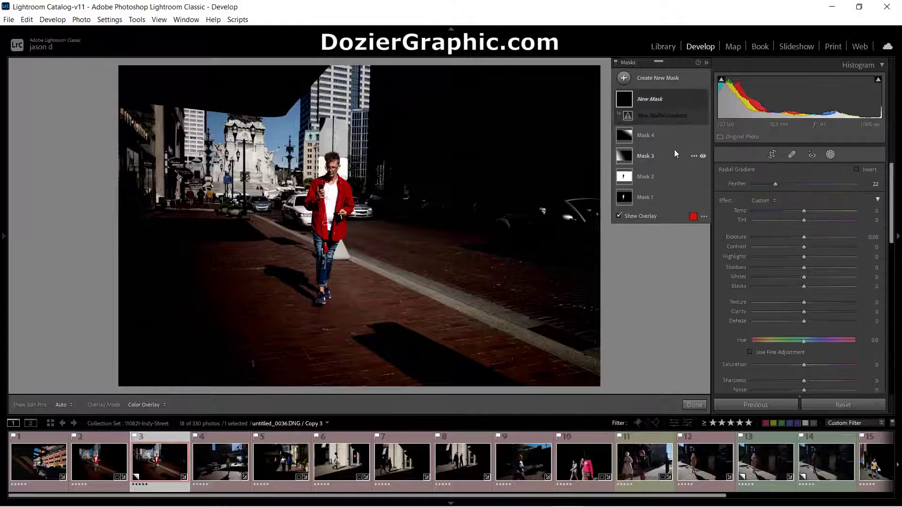
pyautogui.moveTo(295, 200); pyautogui.dragTo(470, 292)
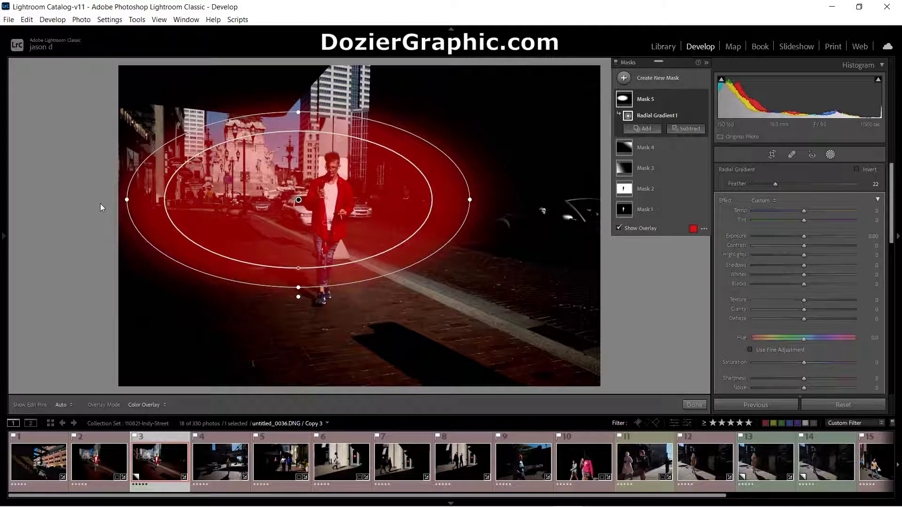
pyautogui.moveTo(121, 190); pyautogui.dragTo(187, 113)
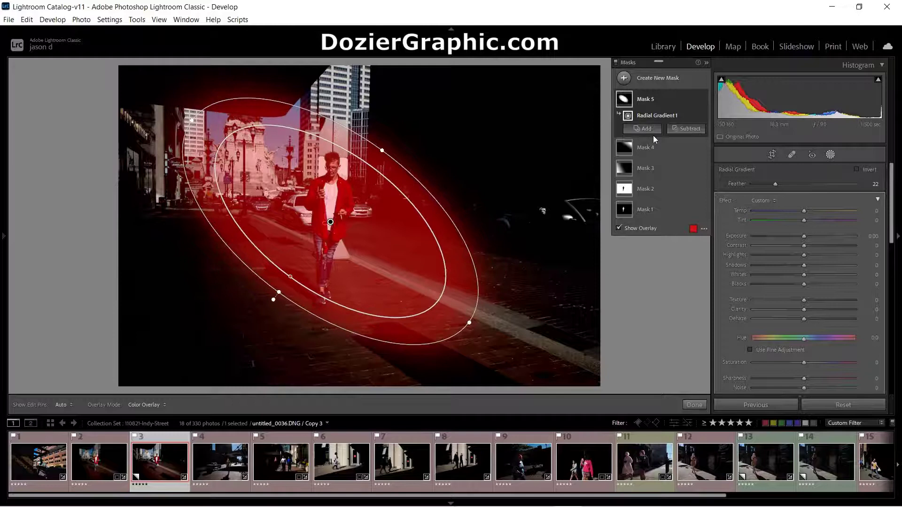
pyautogui.click(629, 229)
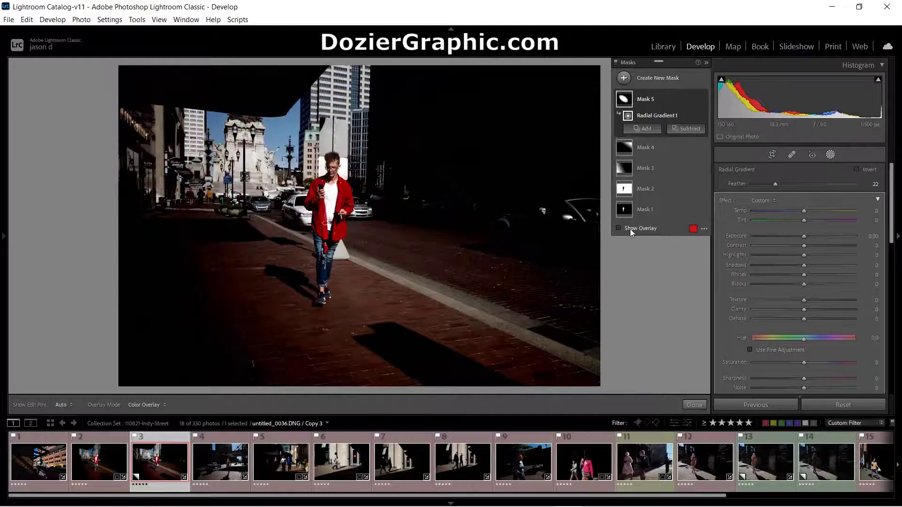
pyautogui.click(630, 230)
pyautogui.click(630, 230)
# Try an Exposure of 0.33 on the radial gradient, and delete that mask
pyautogui.moveTo(804, 239)
pyautogui.mouseDown()
pyautogui.moveTo(794, 240)
pyautogui.moveTo(806, 238)
pyautogui.mouseUp()
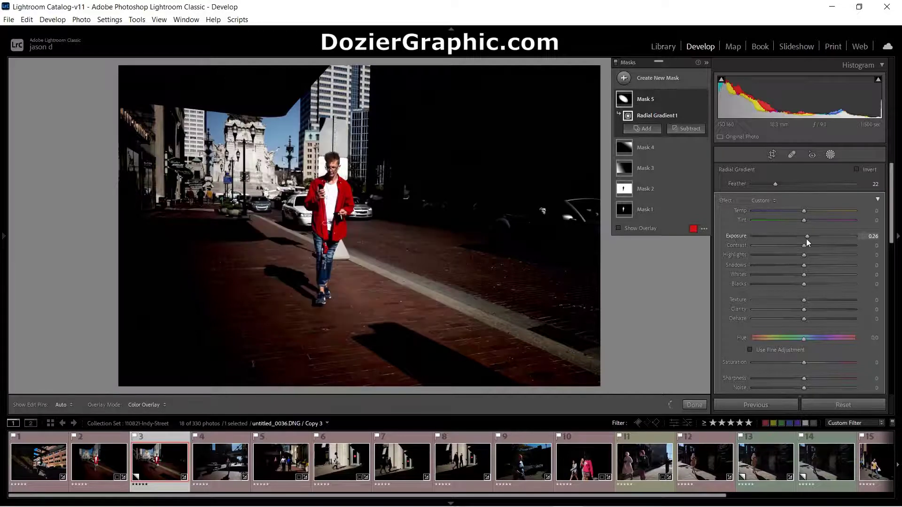
pyautogui.moveTo(806, 238); pyautogui.dragTo(807, 238)
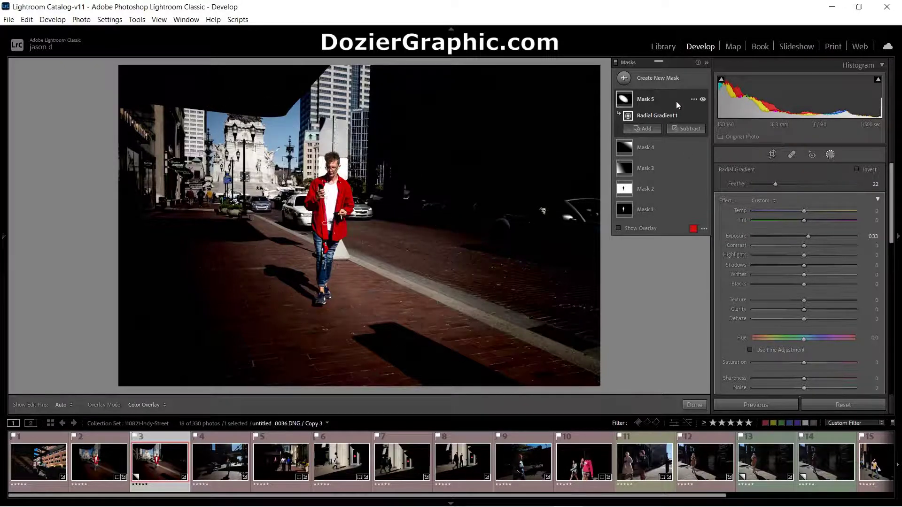
pyautogui.click(693, 99)
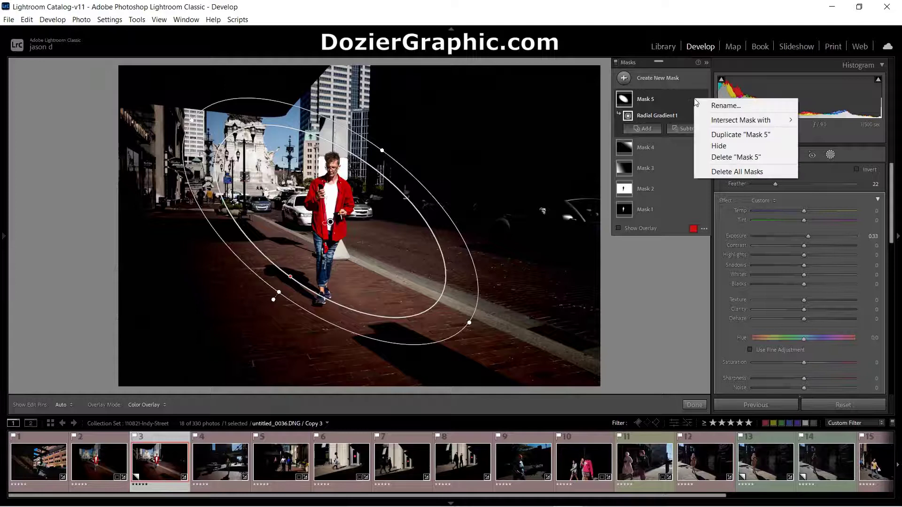
pyautogui.click(722, 157)
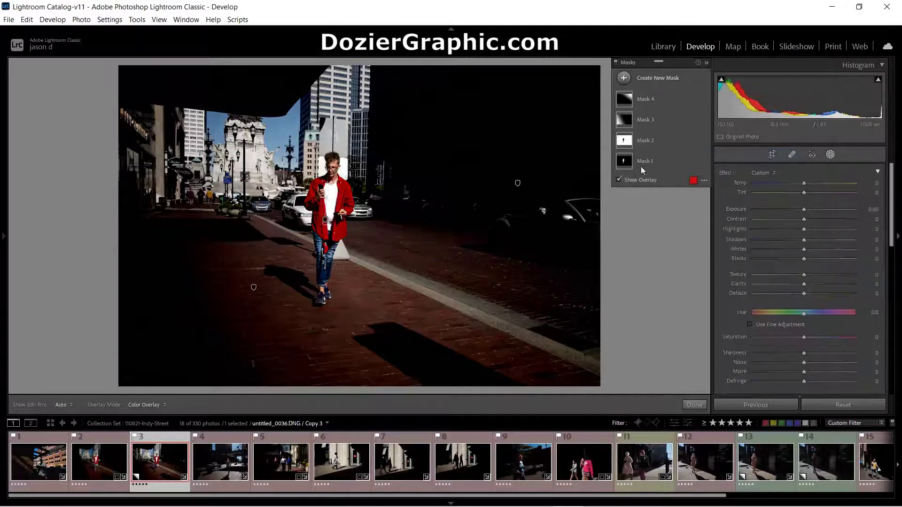
# Select the left linear gradient mask and shorten its fade so it ends at the man's legs
pyautogui.click(325, 220)
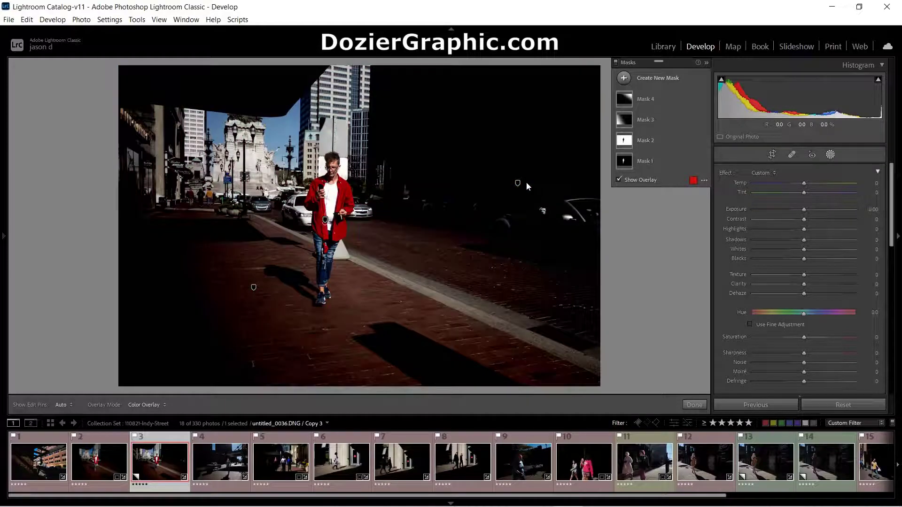
pyautogui.click(517, 183)
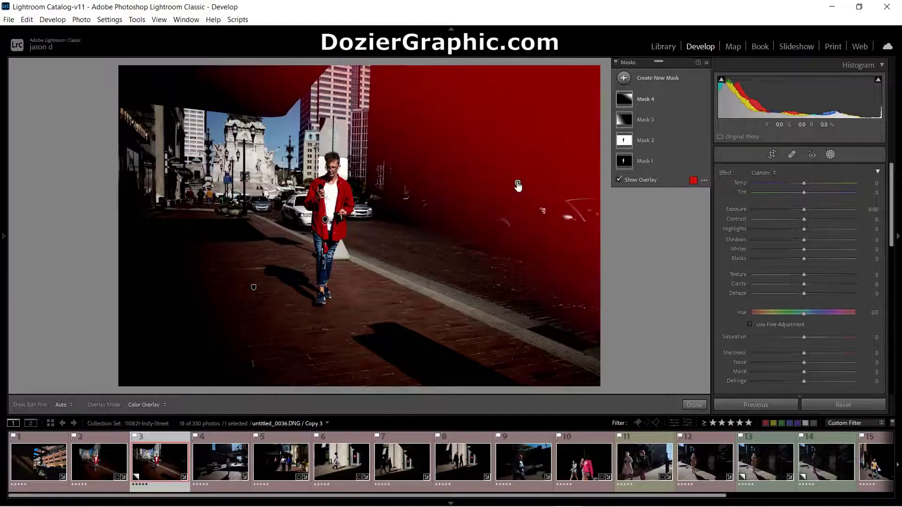
pyautogui.click(254, 288)
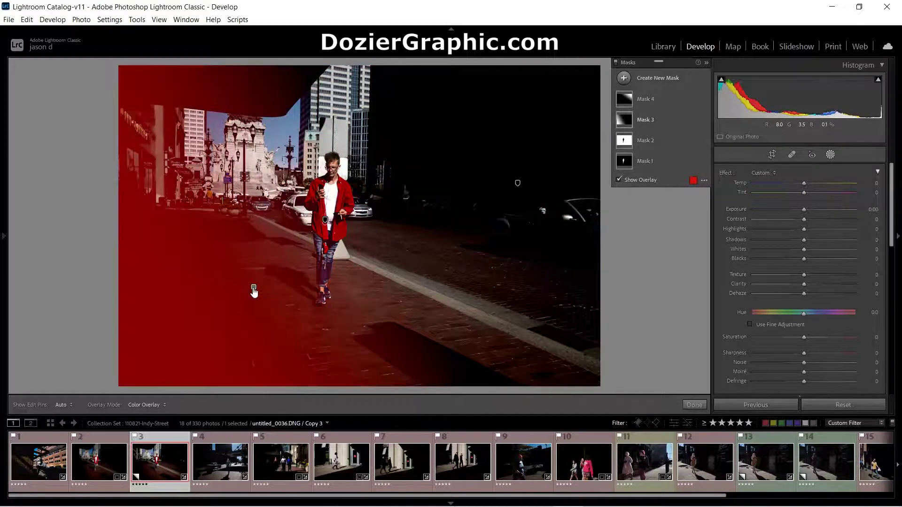
pyautogui.click(254, 288)
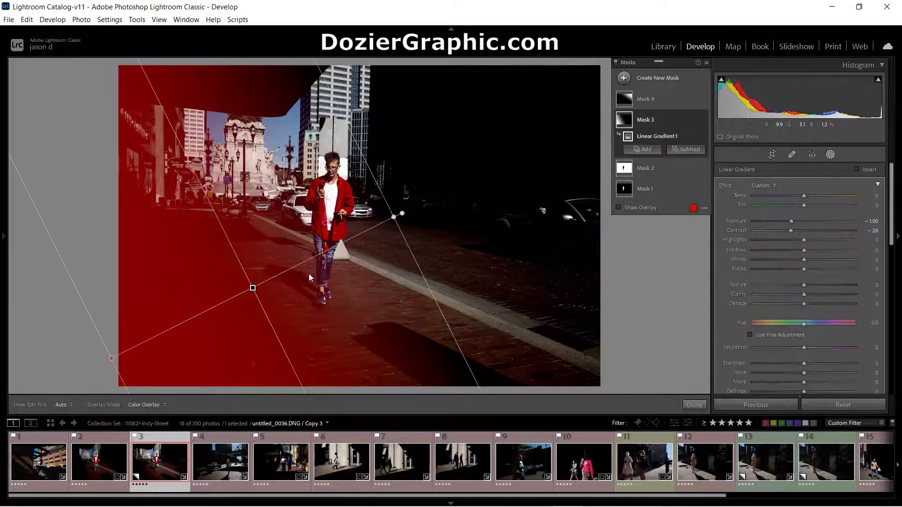
pyautogui.moveTo(395, 220); pyautogui.dragTo(313, 258)
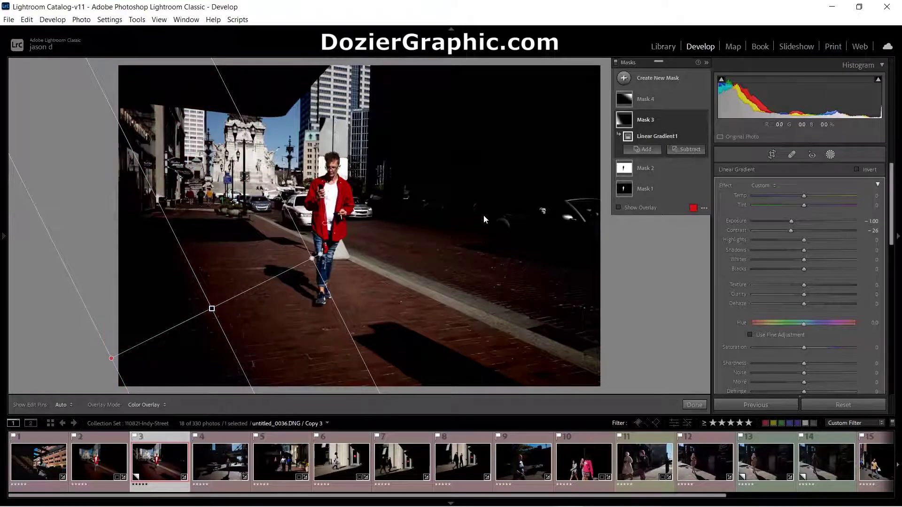
# Raise the subject mask's Exposure to 0.70 and close masking
pyautogui.click(650, 167)
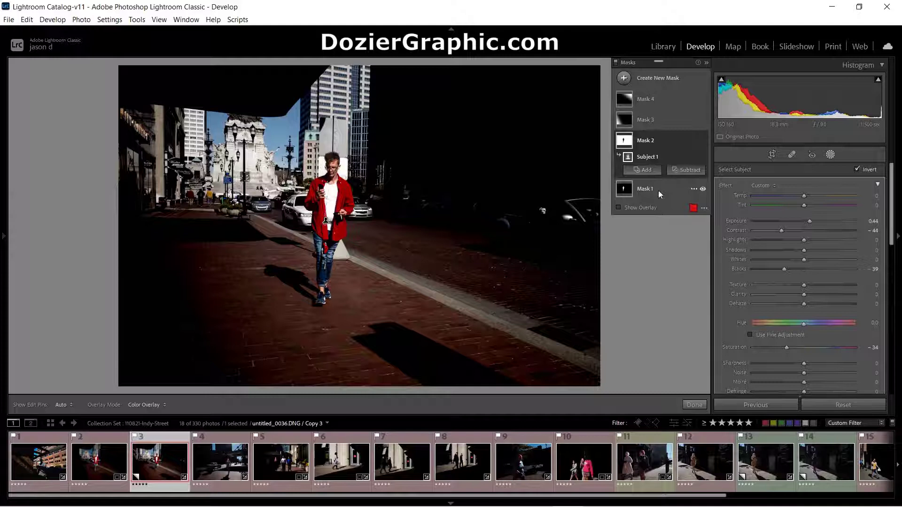
pyautogui.click(660, 189)
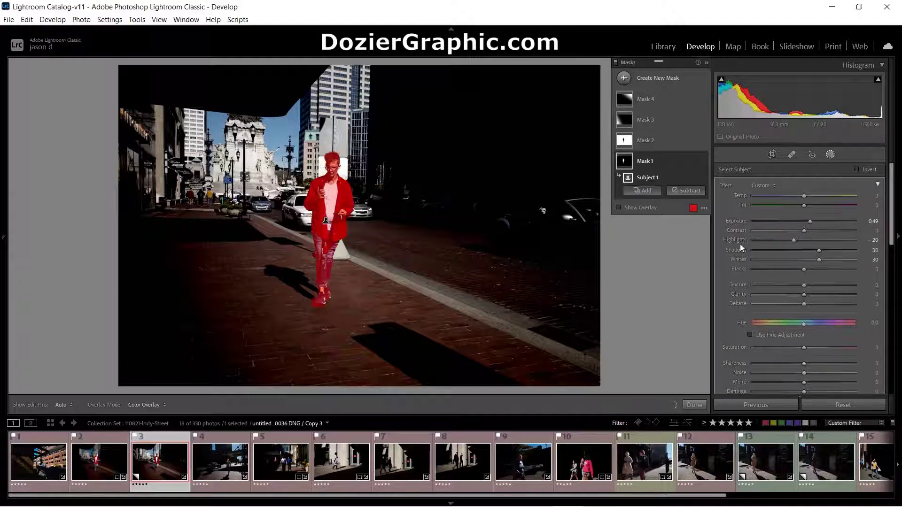
pyautogui.moveTo(809, 222); pyautogui.dragTo(812, 220)
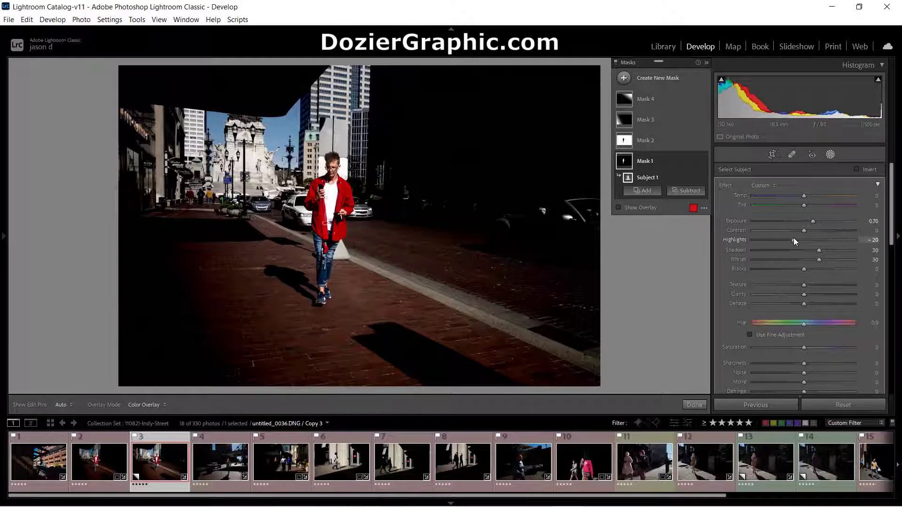
pyautogui.click(832, 156)
# Examine the edit on the man's face, clothing and surroundings up close, including at 50% zoom, and return to the full view
pyautogui.click(328, 148)
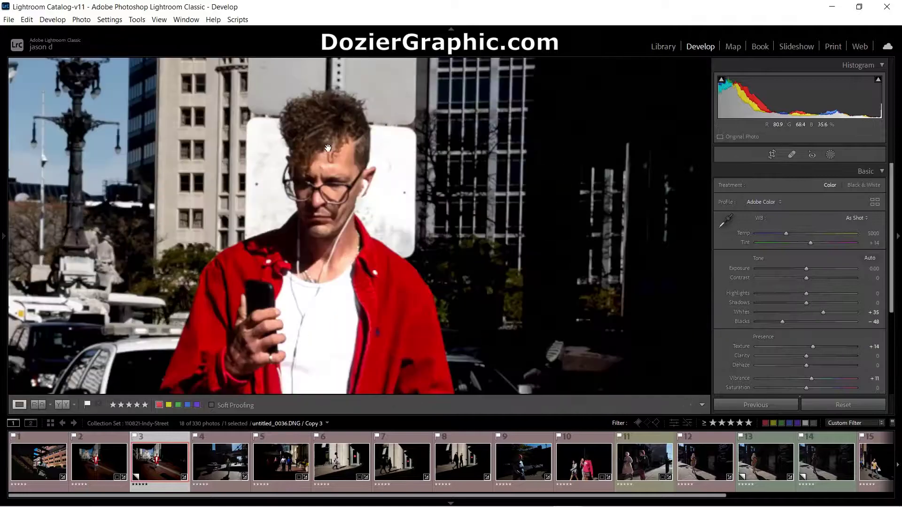
pyautogui.click(232, 192)
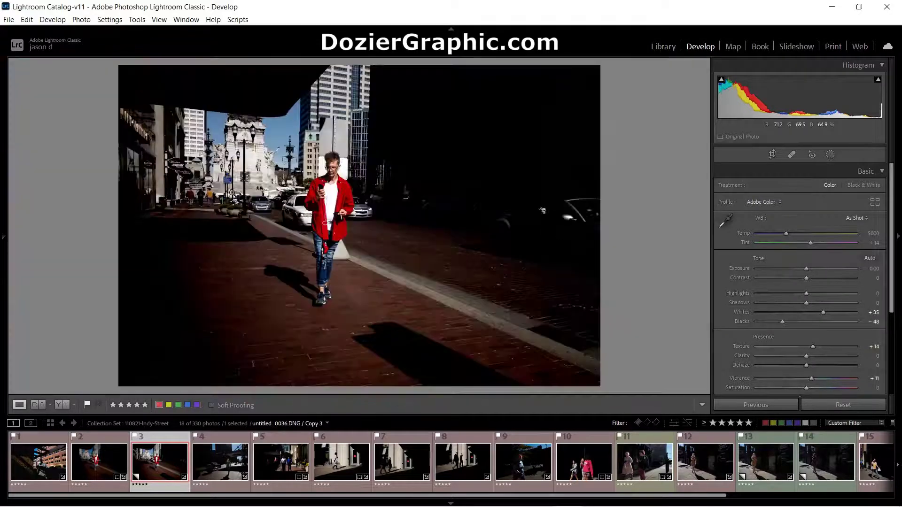
pyautogui.moveTo(1, 247)
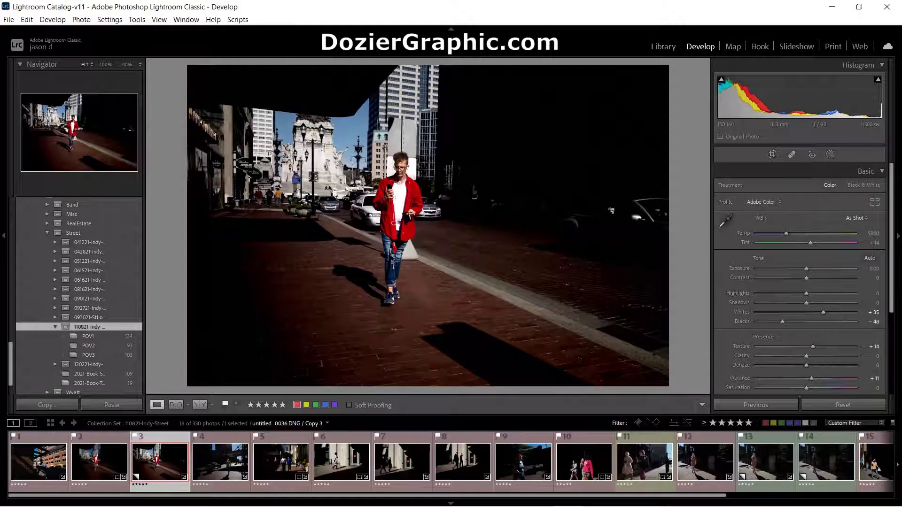
pyautogui.click(121, 64)
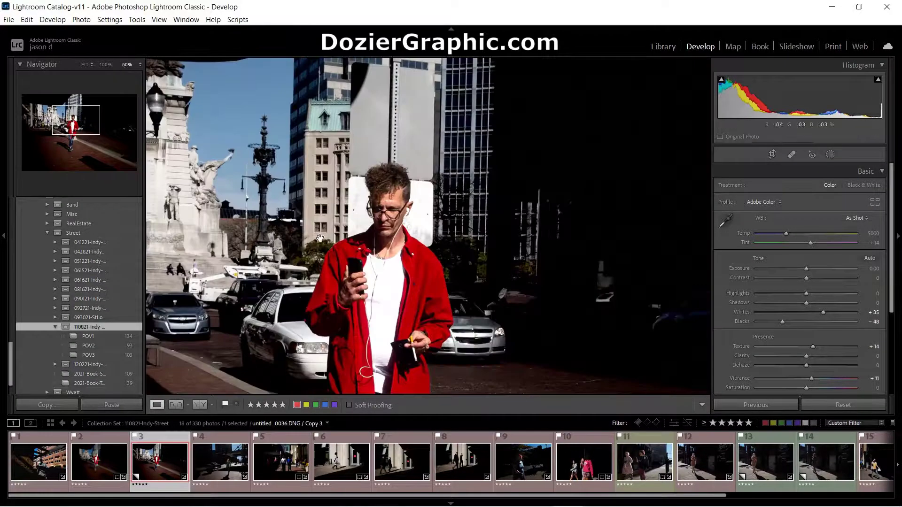
pyautogui.moveTo(386, 221); pyautogui.dragTo(439, 193)
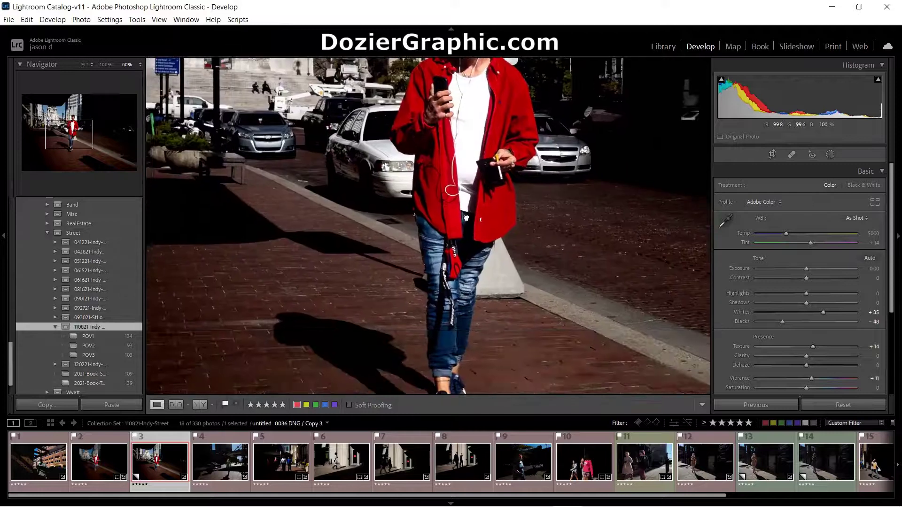
pyautogui.click(321, 259)
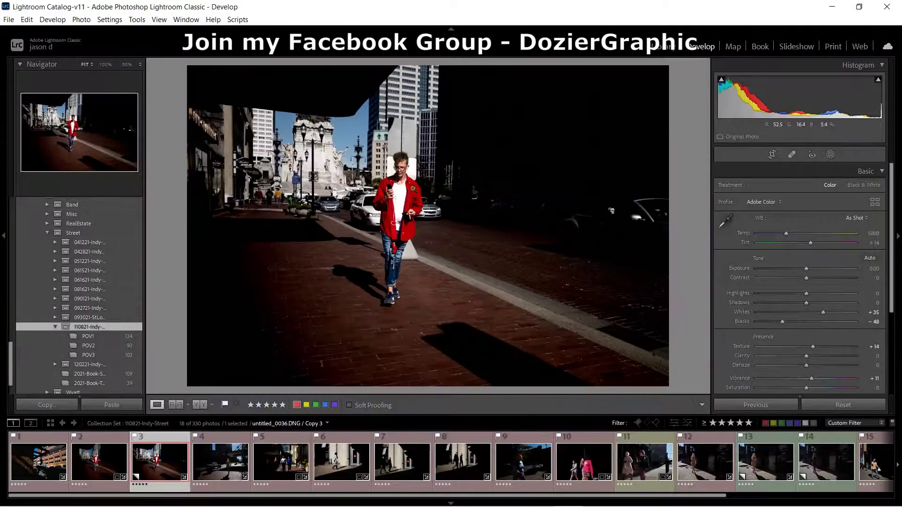
# Compare Copy 3 with the earlier edit of untitled_0036.DNG, and reset all adjustments on that earlier version
pyautogui.click(92, 464)
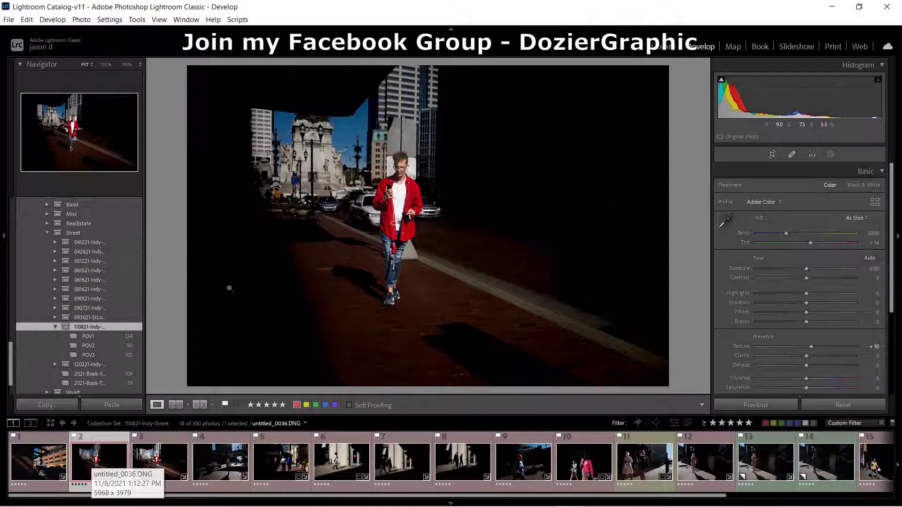
pyautogui.click(160, 467)
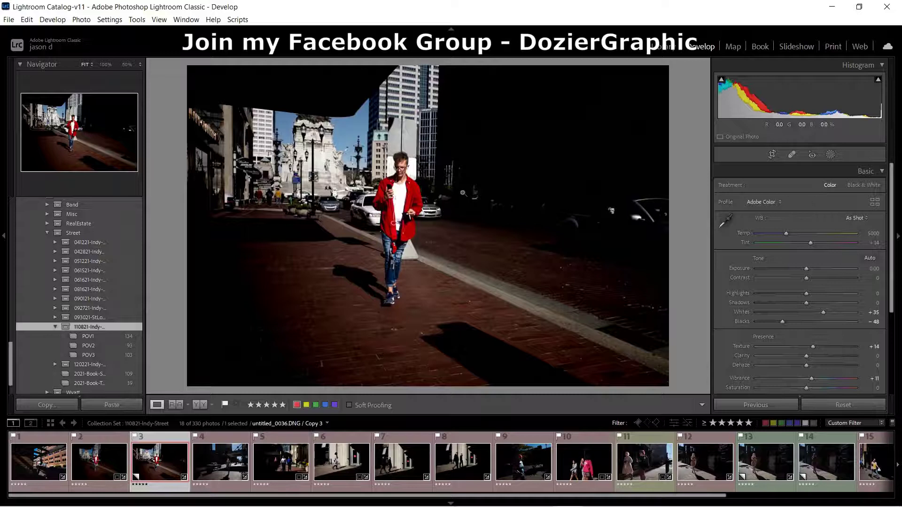
pyautogui.click(107, 458)
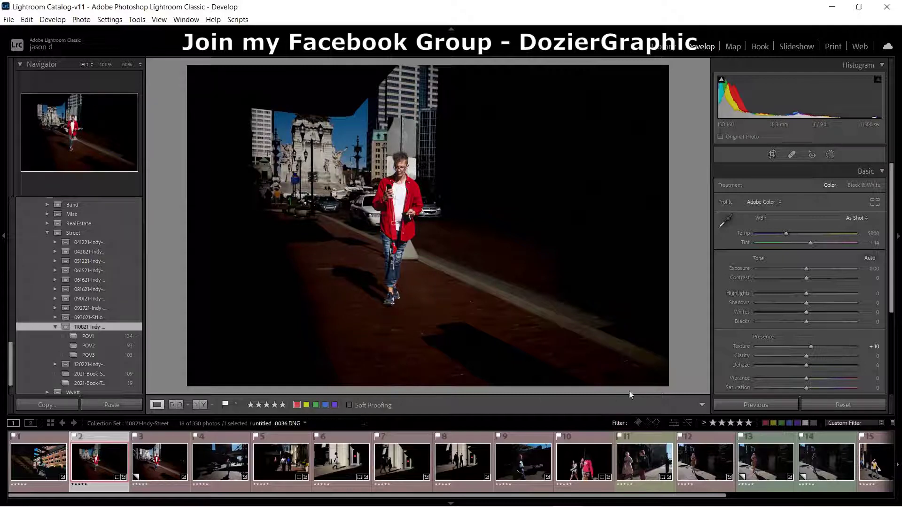
pyautogui.click(834, 404)
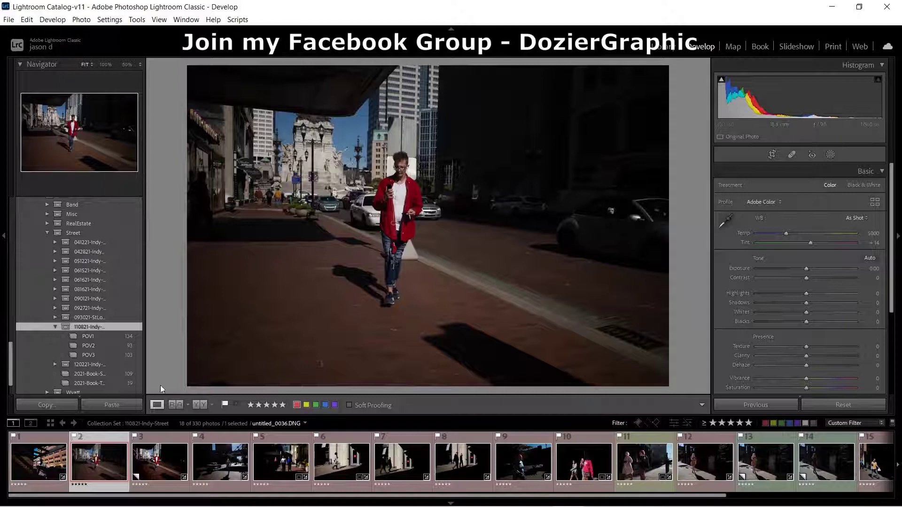
# Set Copy 3's overall Contrast to -20 and inspect the man at 50% zoom
pyautogui.click(174, 460)
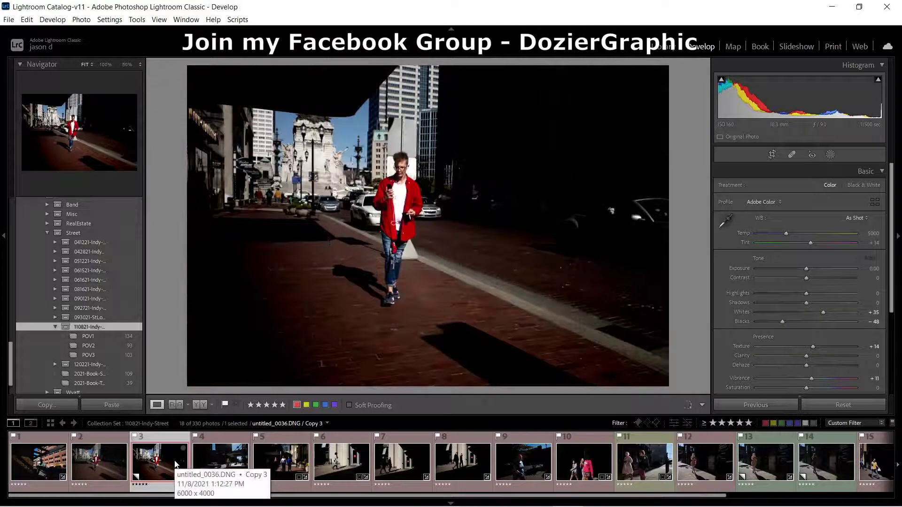
pyautogui.moveTo(806, 277); pyautogui.dragTo(796, 278)
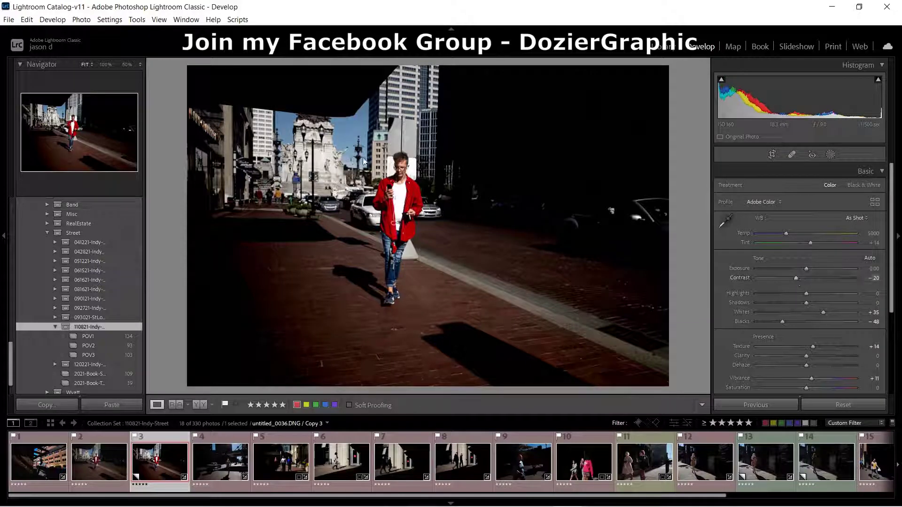
pyautogui.click(128, 64)
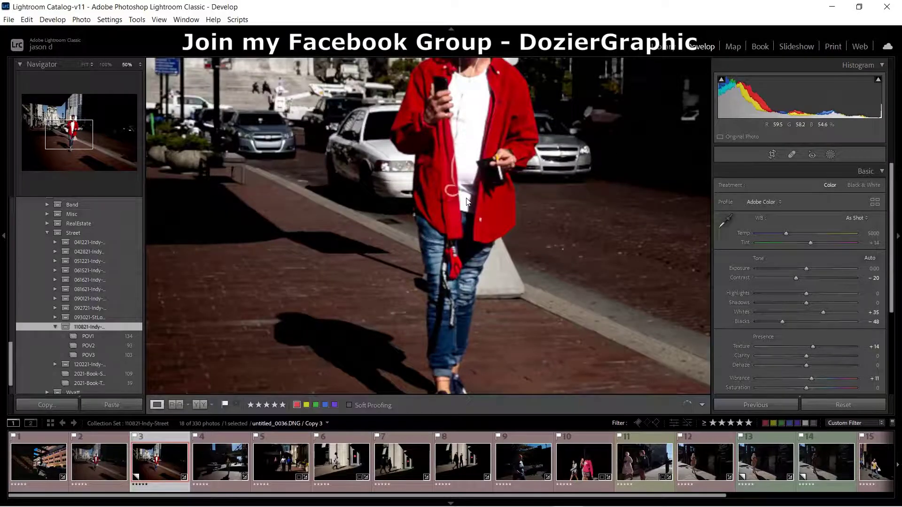
pyautogui.moveTo(465, 200); pyautogui.dragTo(468, 292)
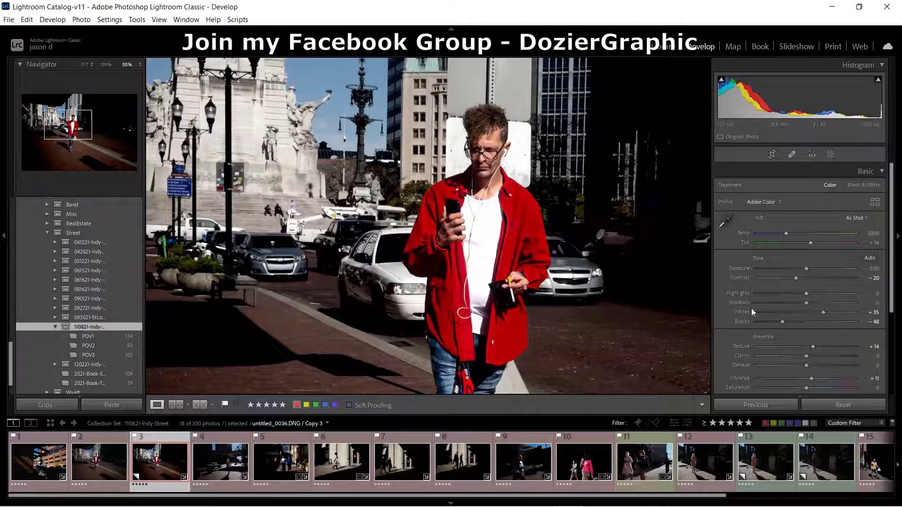
# Open untitled_0054.DNG for masking and display the red overlay of Mask 1 with its Subject 1 component selected
pyautogui.click(509, 239)
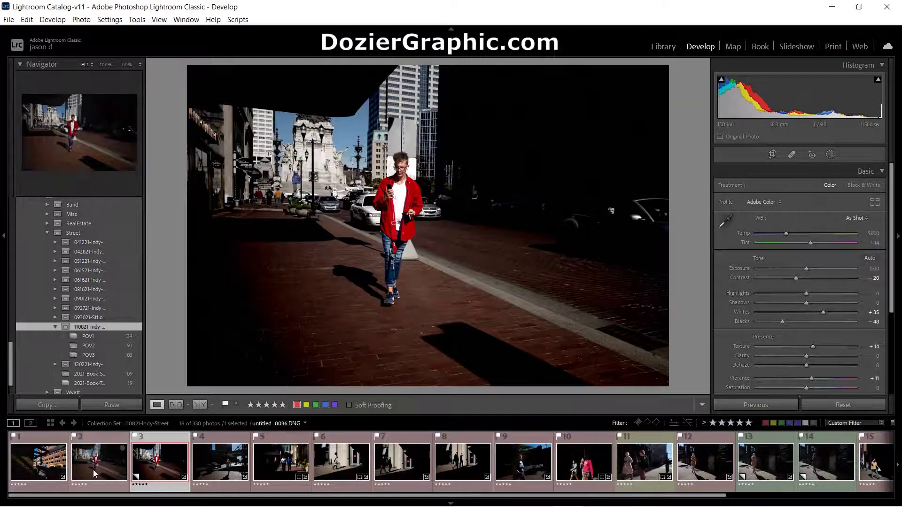
pyautogui.click(241, 464)
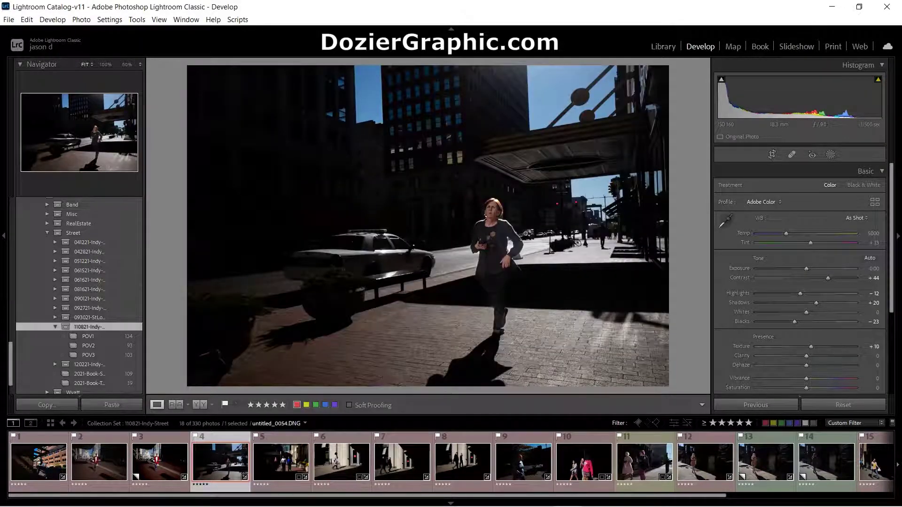
pyautogui.click(830, 155)
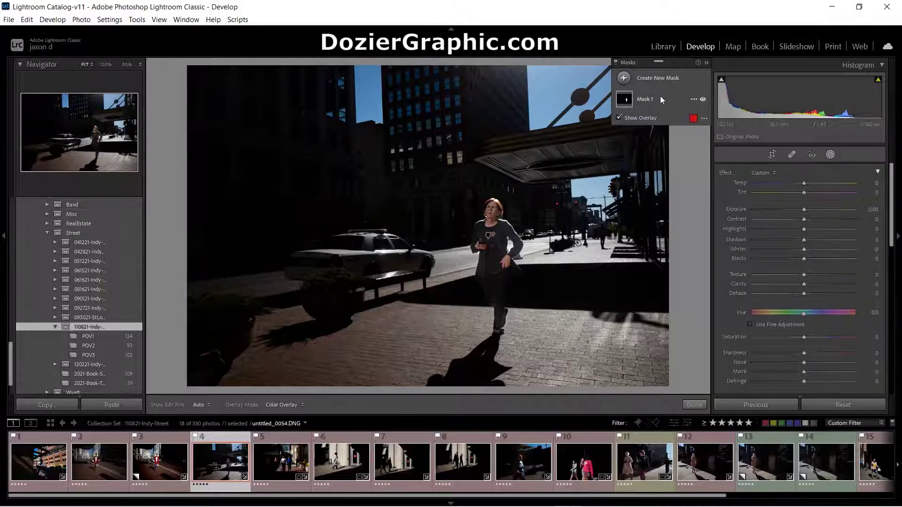
pyautogui.click(670, 98)
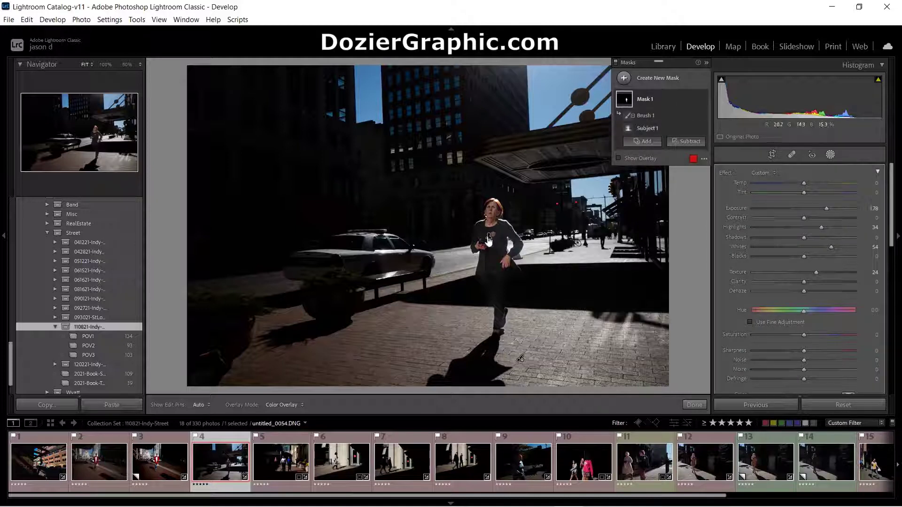
pyautogui.click(645, 128)
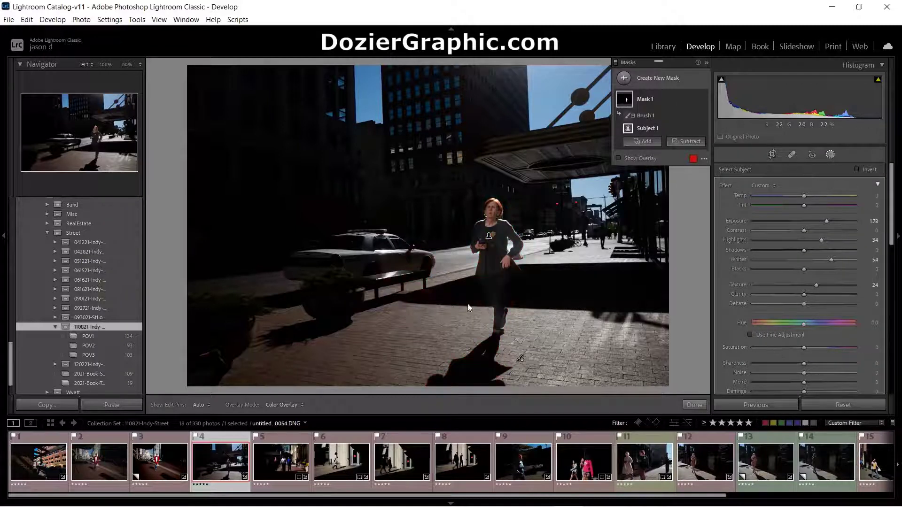
pyautogui.click(639, 159)
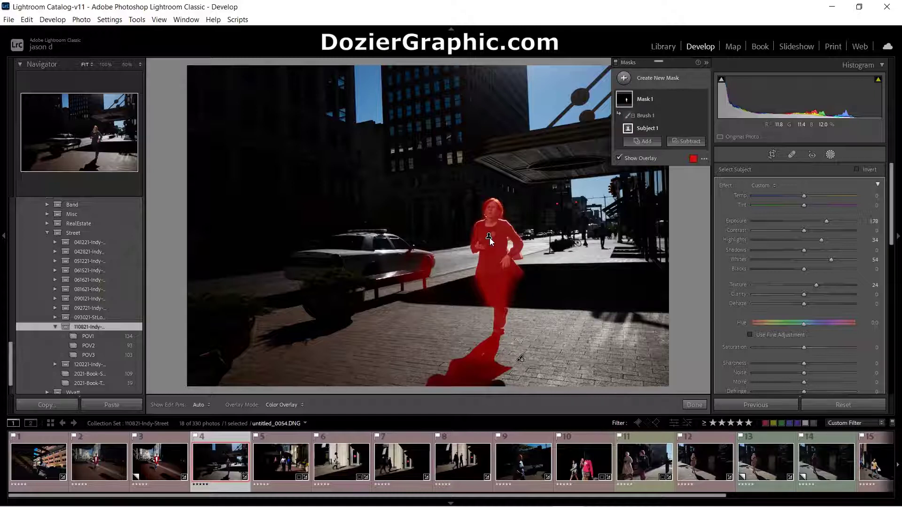
# Subtract the woman's ground shadow and the spill near the car from Mask 1 with a brush, undoing the stroke over her lower leg
pyautogui.click(684, 144)
pyautogui.click(696, 193)
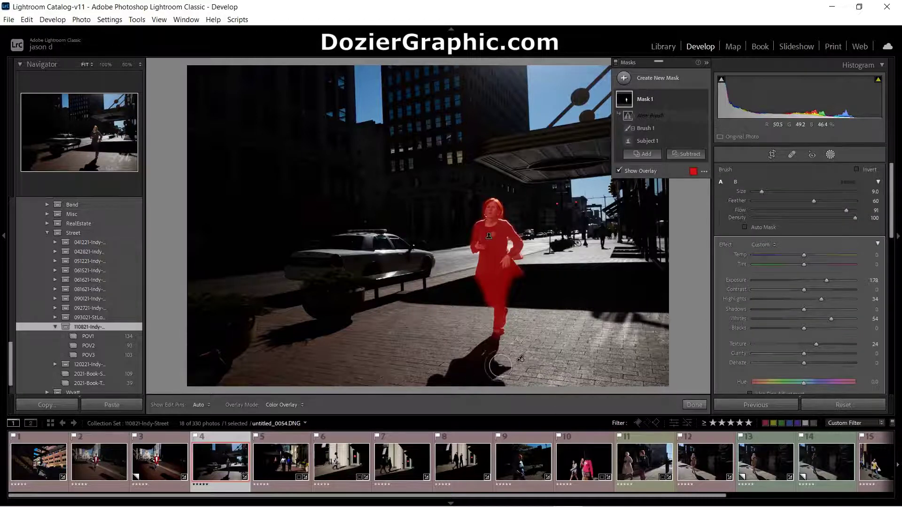
pyautogui.press('h')
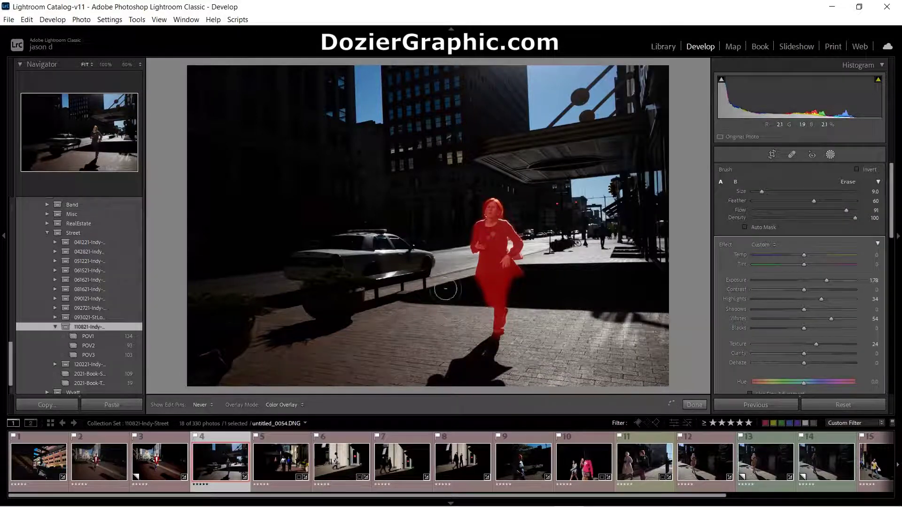
pyautogui.press('h')
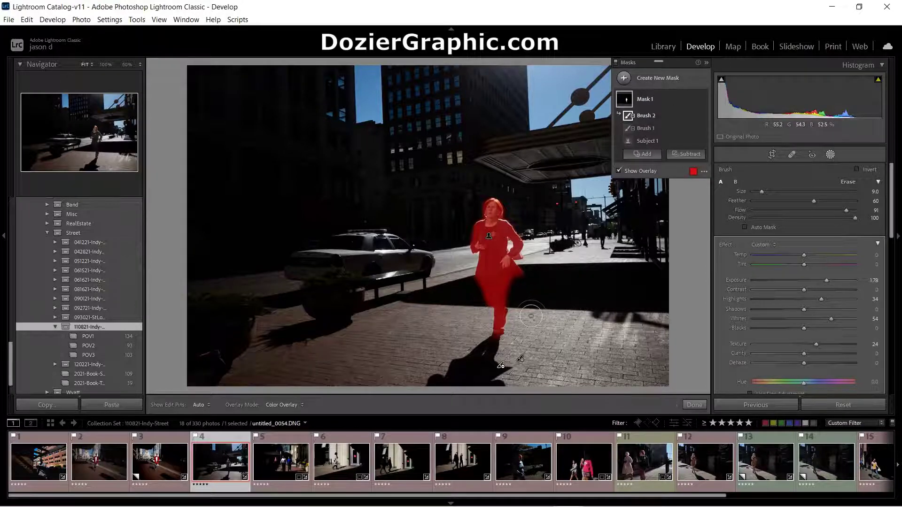
pyautogui.press('h')
pyautogui.press('h')
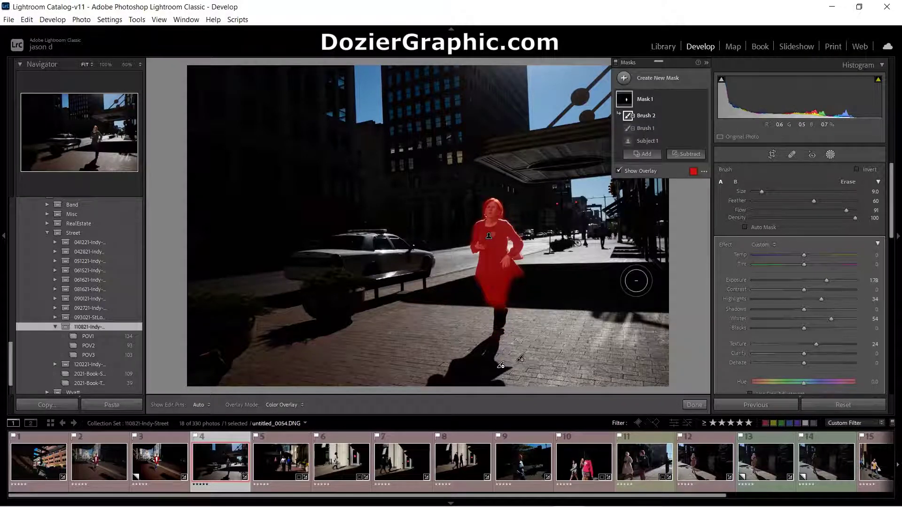
pyautogui.hotkey('ctrl', 'z')
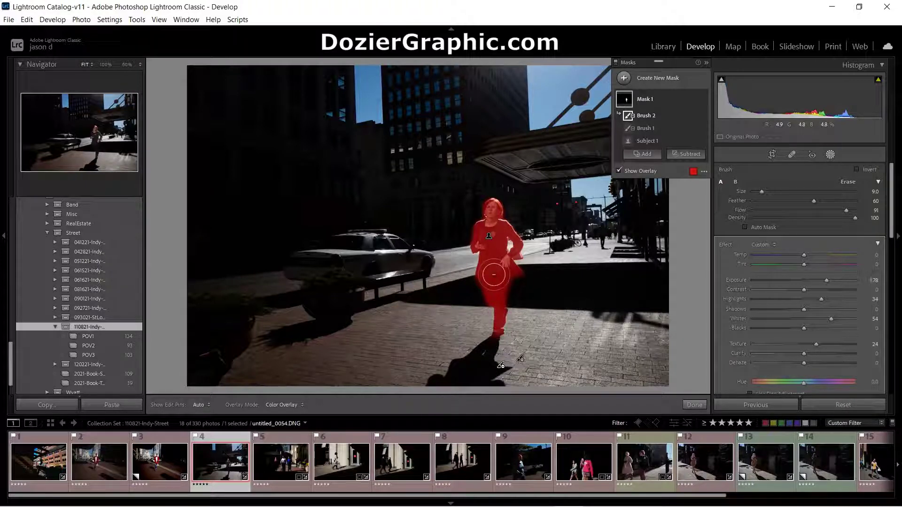
# Try adding a brush stroke to Mask 1 over the sidewalk beside the woman, and undo it
pyautogui.click(647, 153)
pyautogui.click(649, 206)
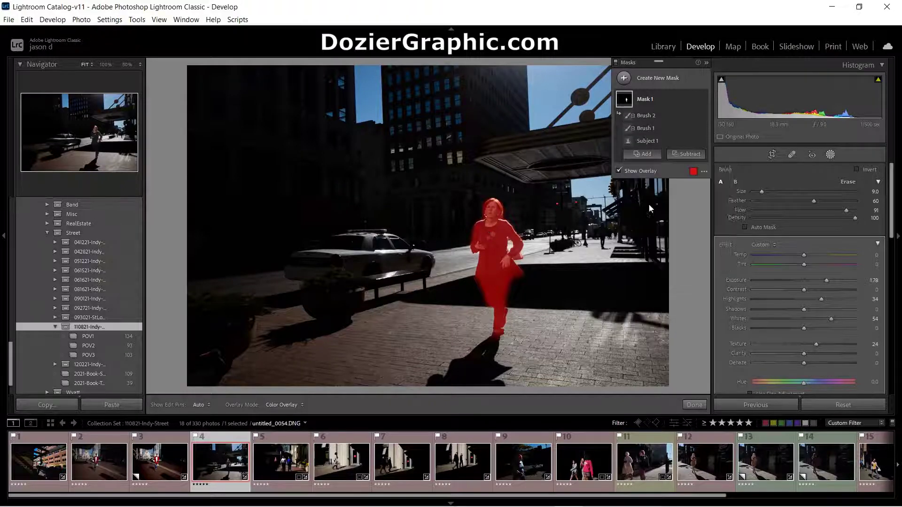
pyautogui.moveTo(564, 186); pyautogui.dragTo(587, 298)
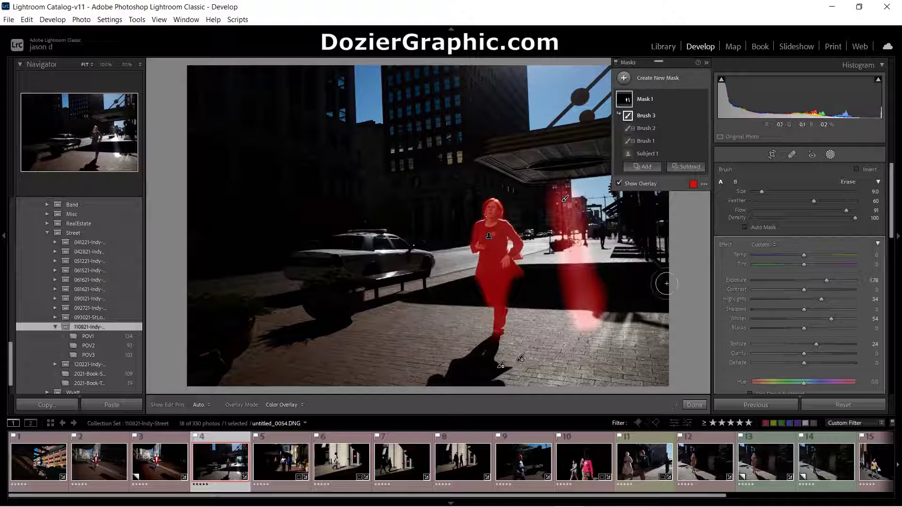
pyautogui.hotkey('ctrl', 'z')
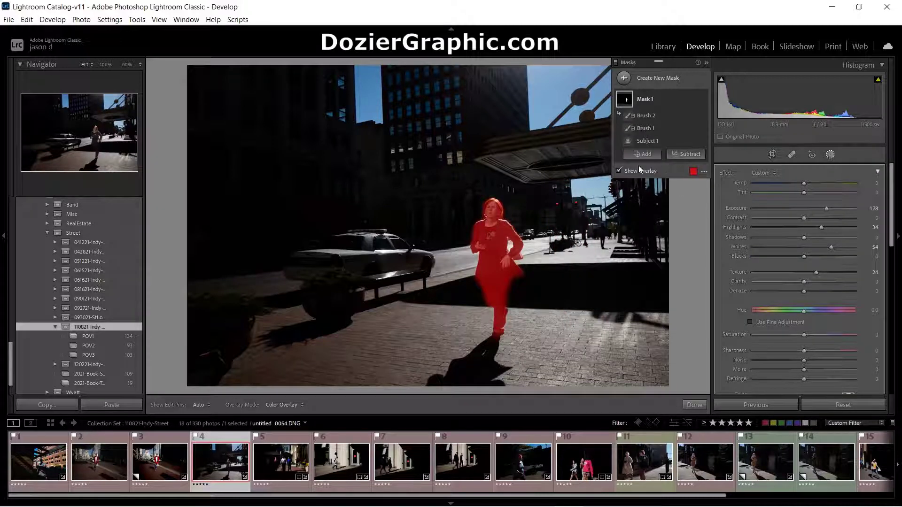
# Hide the mask overlay, set Mask 1's Exposure to 1.74 and close masking
pyautogui.click(619, 171)
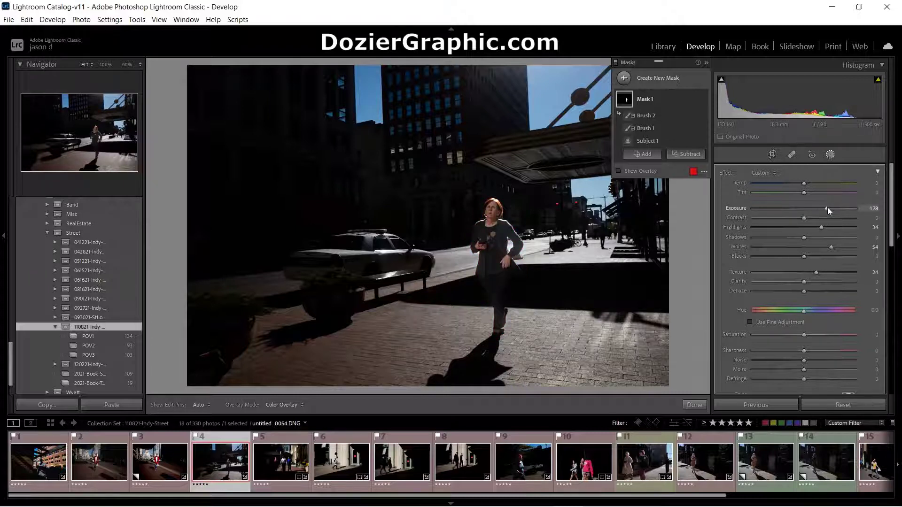
pyautogui.moveTo(827, 208)
pyautogui.mouseDown()
pyautogui.moveTo(791, 209)
pyautogui.moveTo(826, 209)
pyautogui.mouseUp()
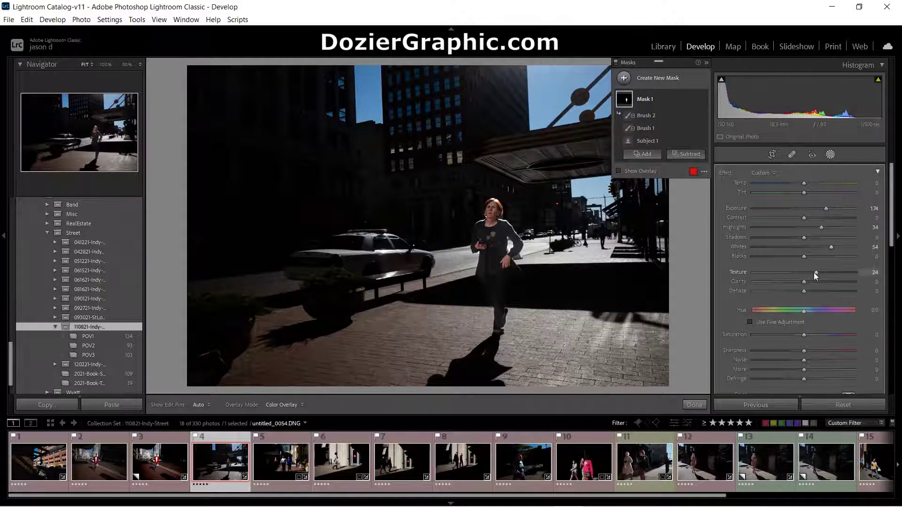
pyautogui.click(830, 155)
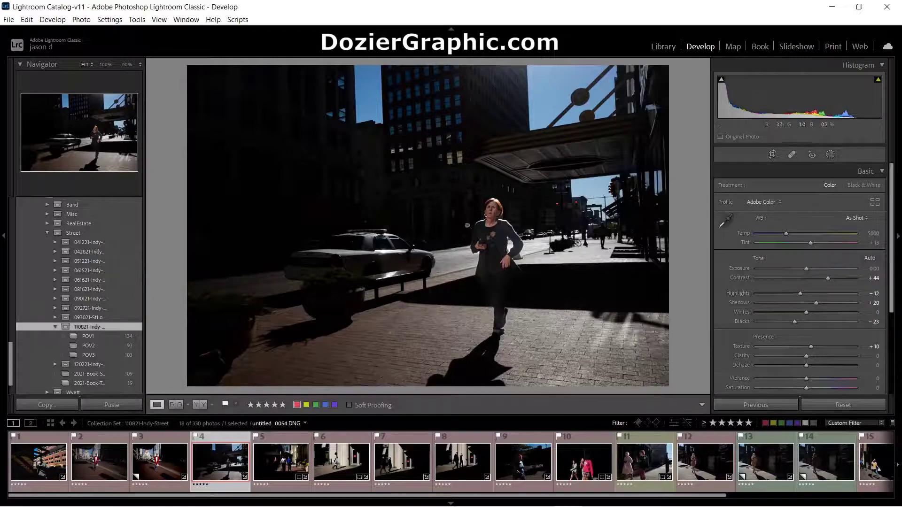
# Set the photo's overall Clarity to +7 and inspect the woman's face and legs at 50% zoom
pyautogui.click(493, 214)
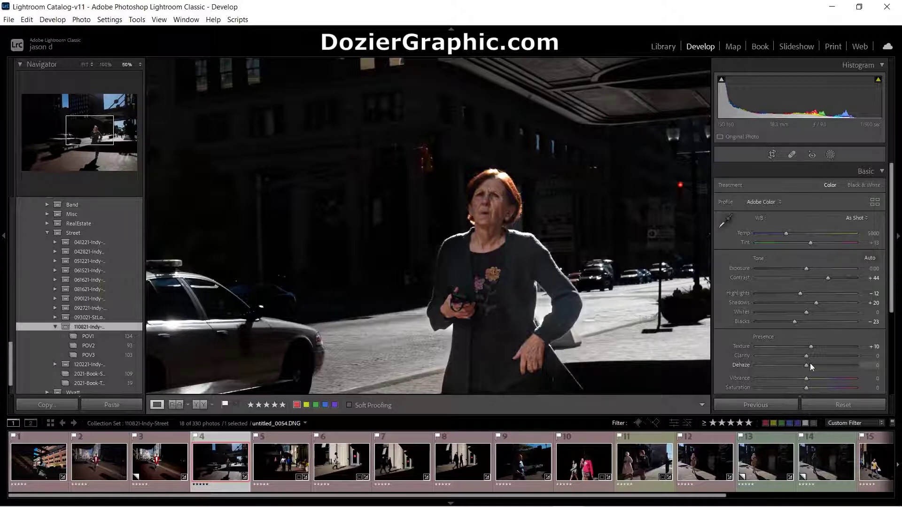
pyautogui.moveTo(809, 353); pyautogui.dragTo(811, 353)
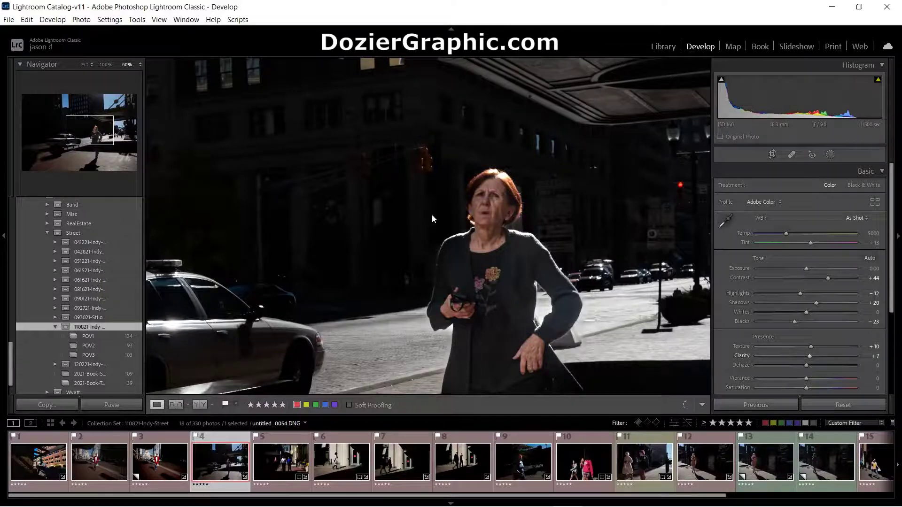
pyautogui.click(503, 221)
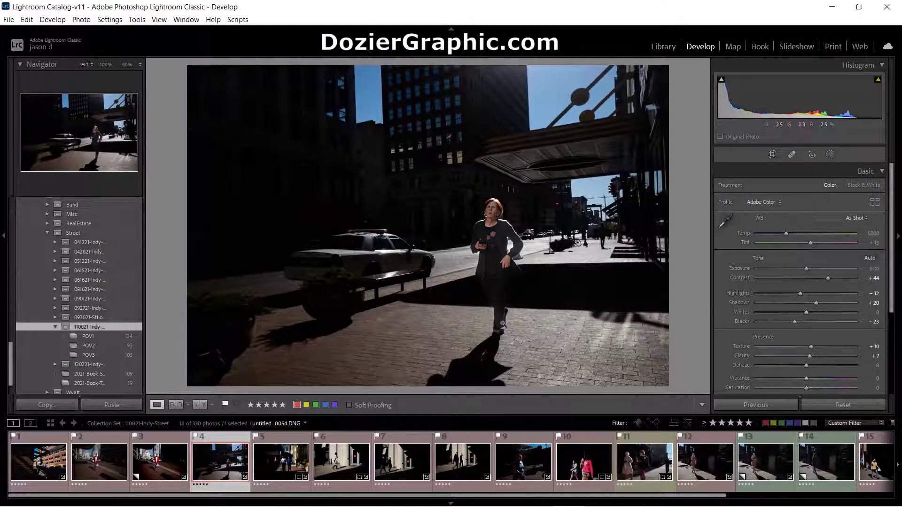
pyautogui.click(504, 314)
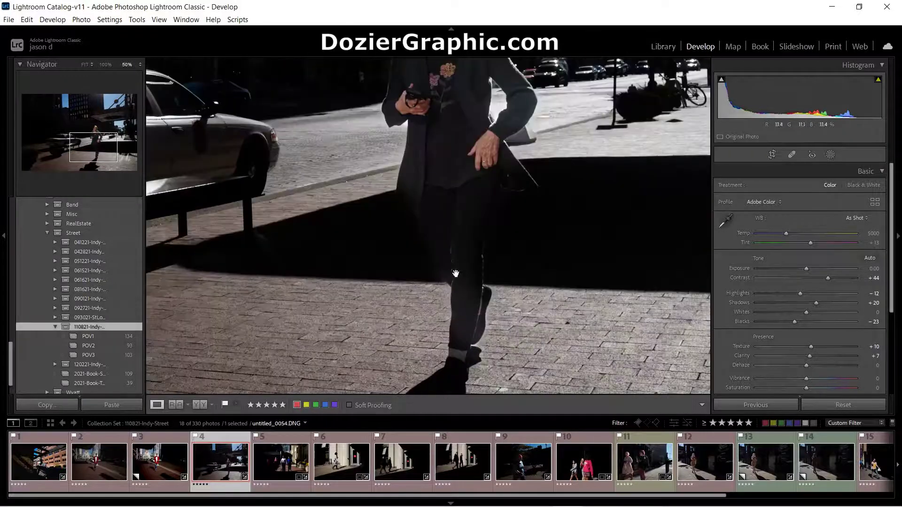
pyautogui.click(491, 311)
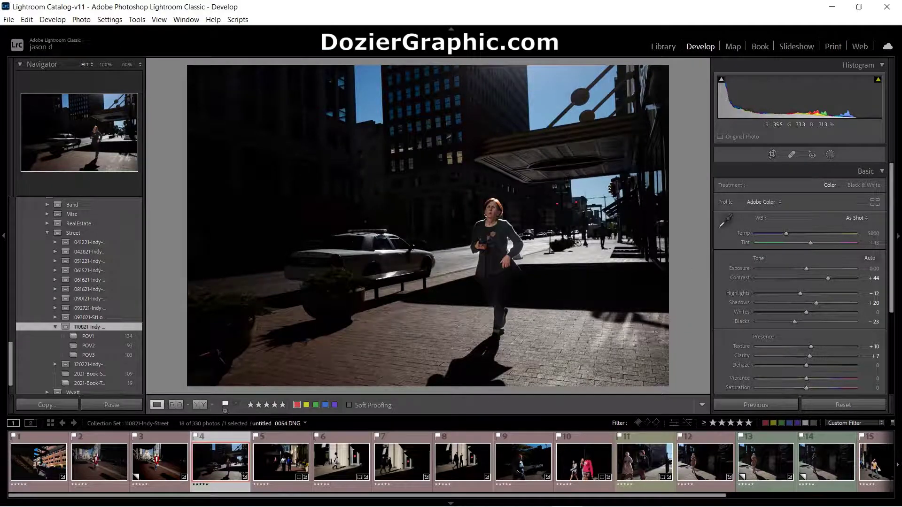
# Compare the woman in side-by-side Before and After views, up close and at full view
pyautogui.click(199, 404)
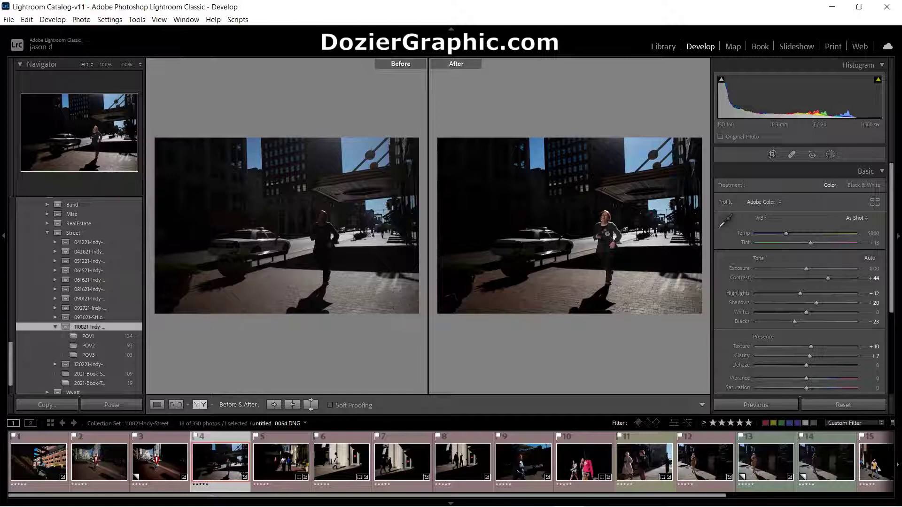
pyautogui.click(590, 235)
pyautogui.moveTo(600, 231); pyautogui.dragTo(489, 238)
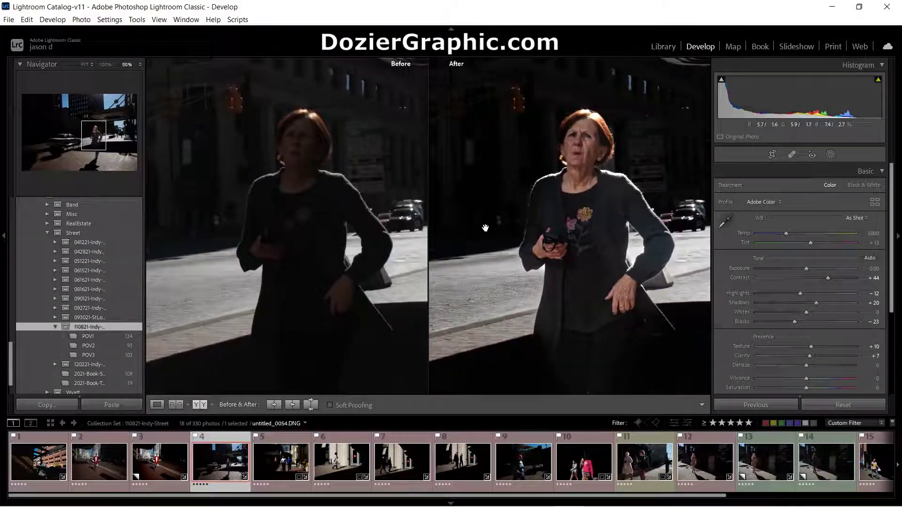
pyautogui.click(574, 199)
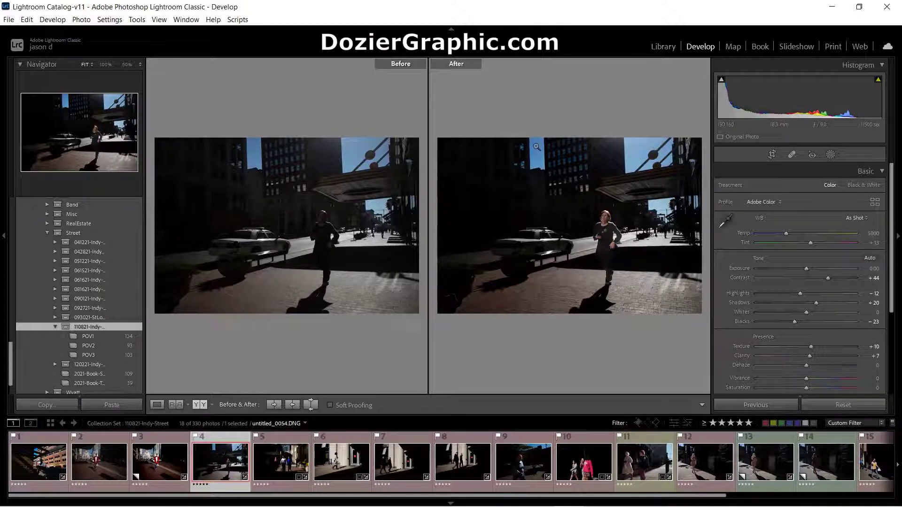
# Open untitled_0213.DNG and examine the brushed background area of Mask 1 by toggling its overlay on and off
pyautogui.click(586, 454)
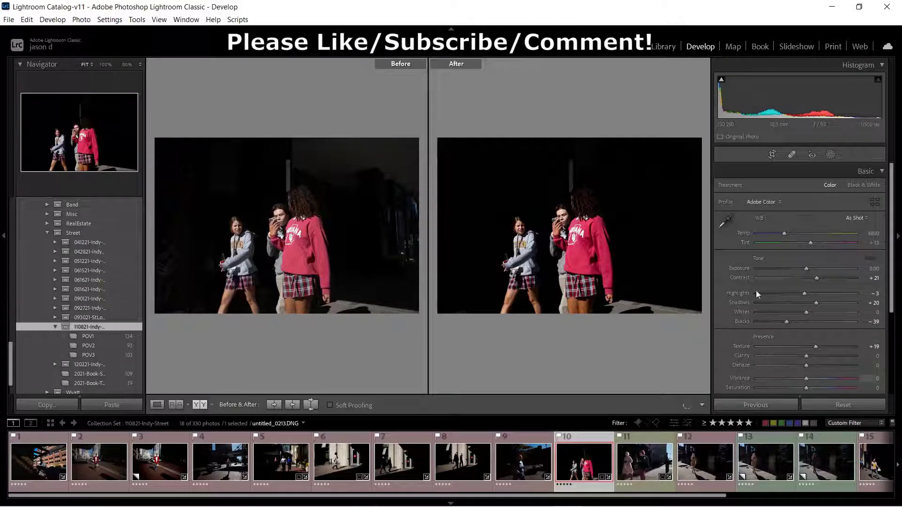
pyautogui.press('k')
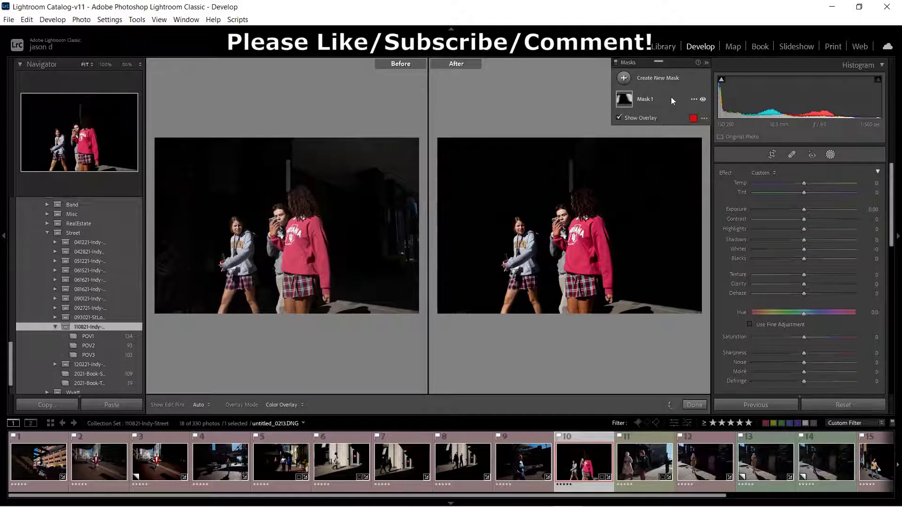
pyautogui.click(626, 117)
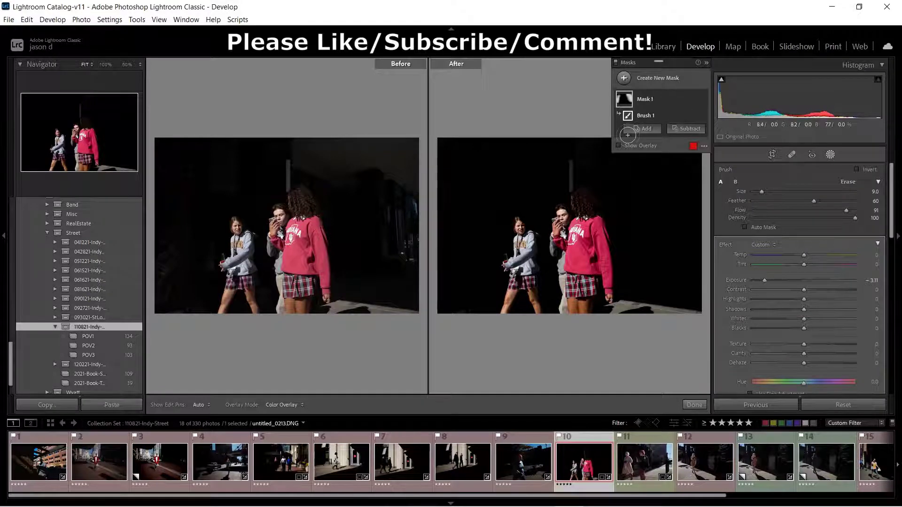
pyautogui.click(618, 146)
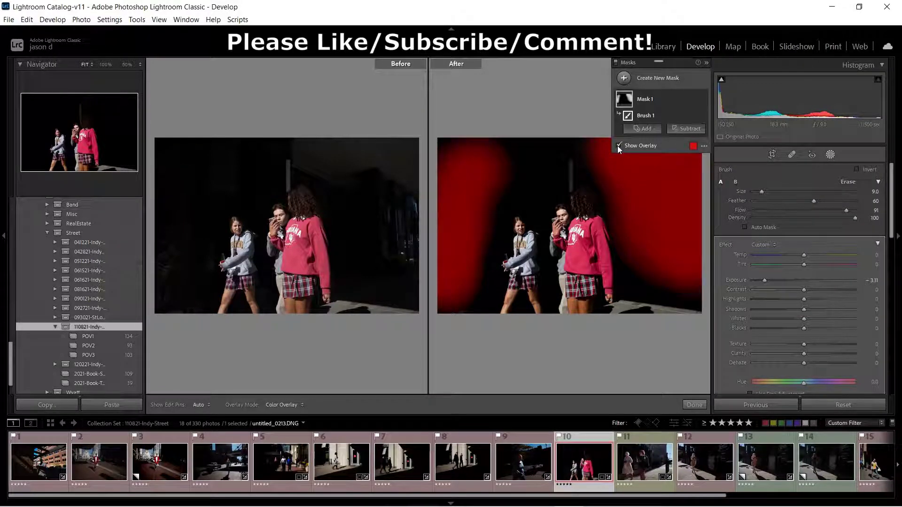
pyautogui.click(617, 146)
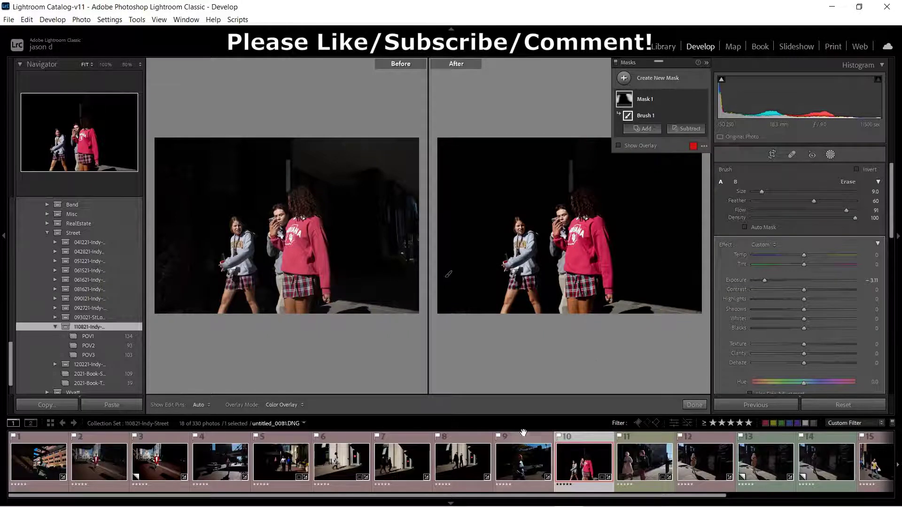
# Open untitled_0243.DNG, examine Mask 1 and its adjustments on the two women in an enlarged before/after view, and close masking
pyautogui.click(669, 465)
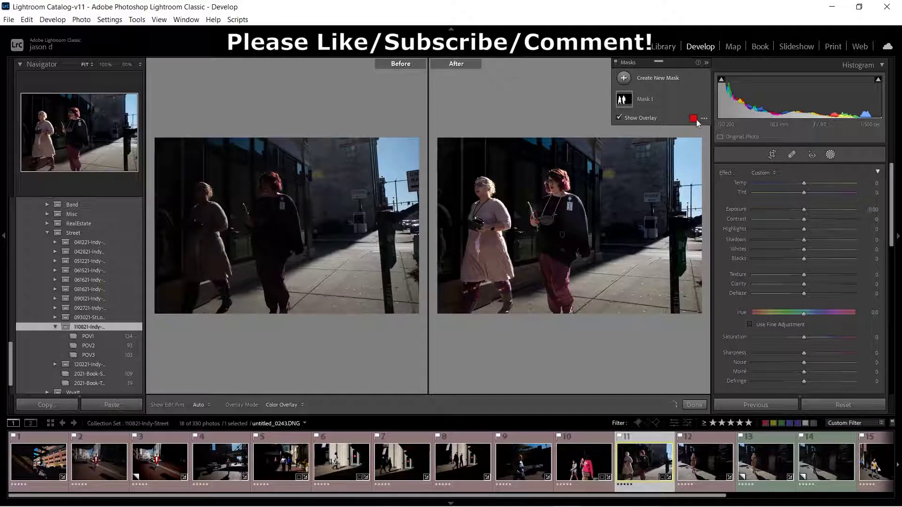
pyautogui.click(644, 98)
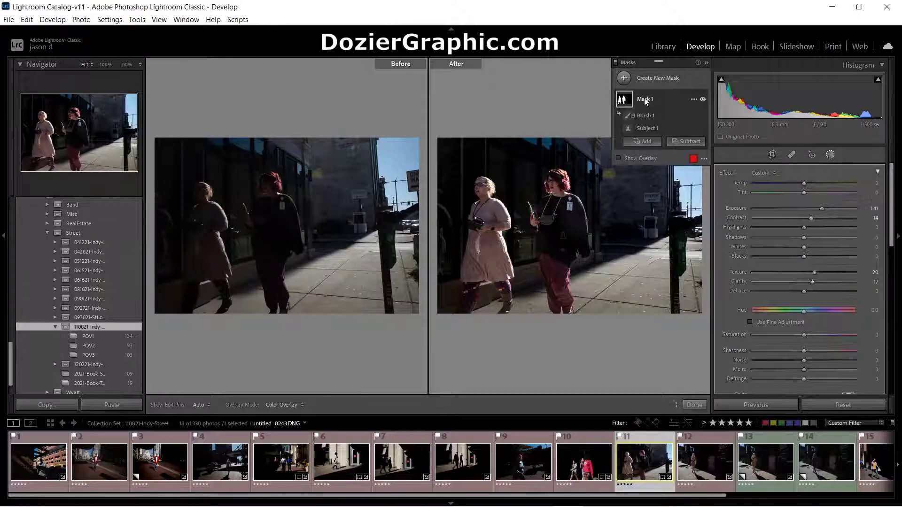
pyautogui.press('o')
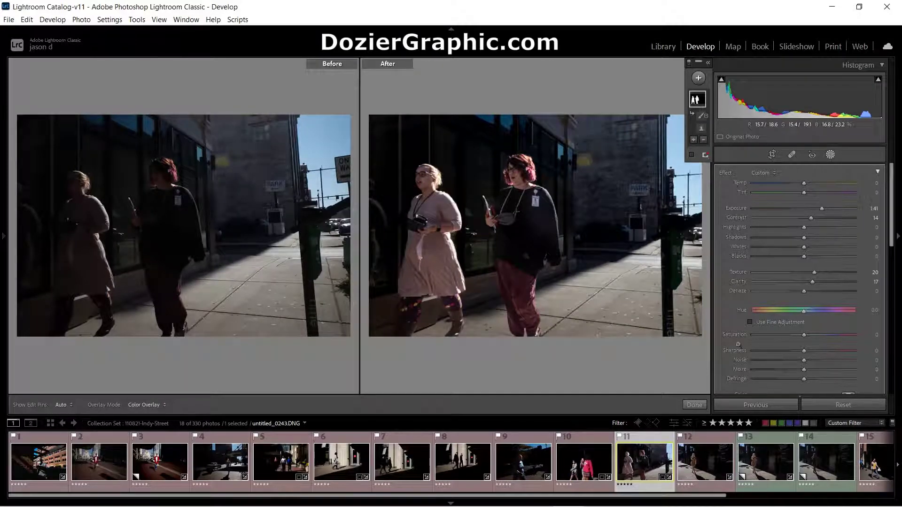
pyautogui.scroll(-3, 738, 344)
pyautogui.click(829, 155)
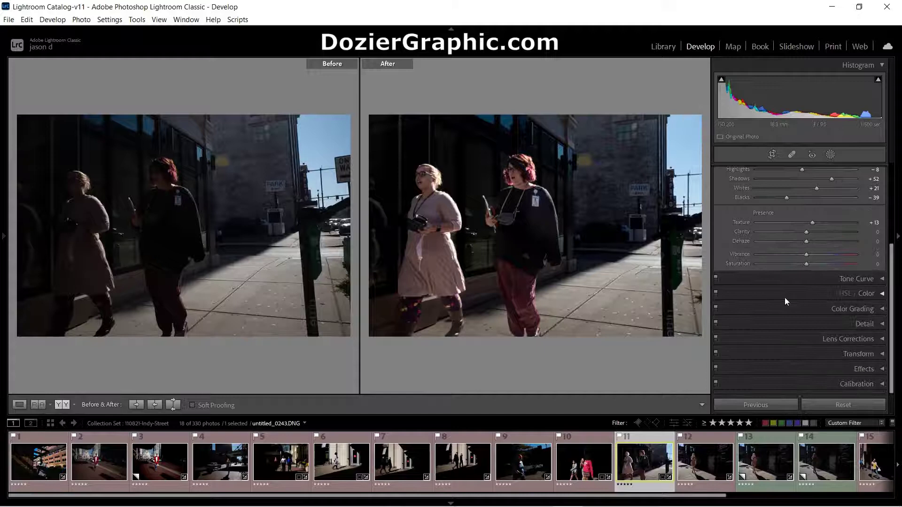
# Open untitled_0081.DNG in before/after view, reset Blacks, set it to −36, and return to the single-photo view
pyautogui.click(880, 355)
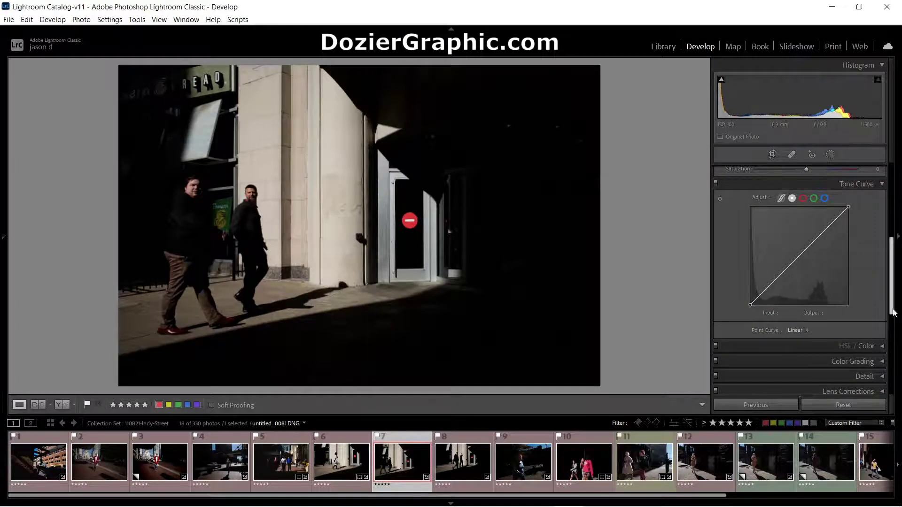
pyautogui.scroll(3, 899, 254)
pyautogui.scroll(2, 899, 254)
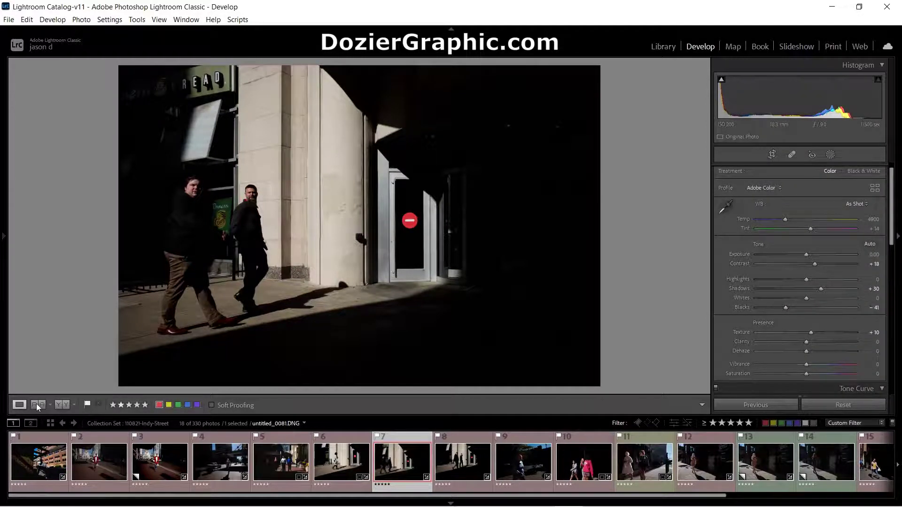
pyautogui.click(58, 403)
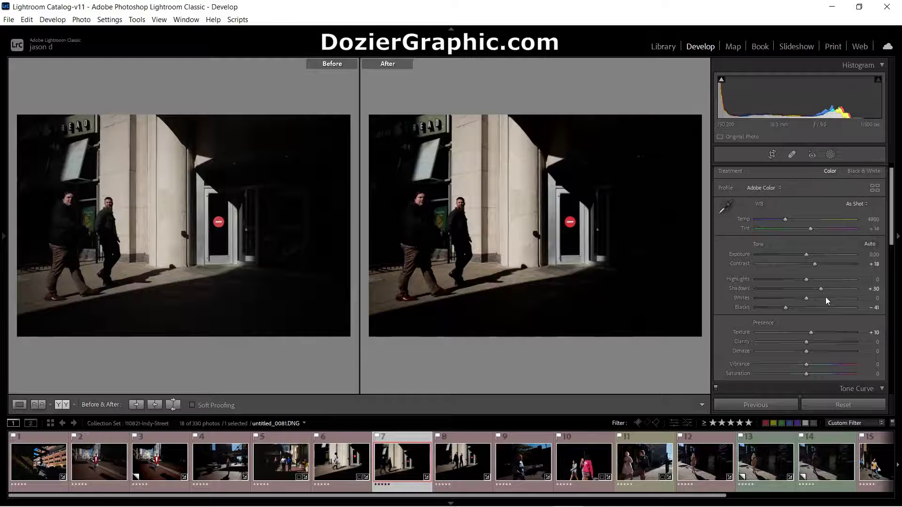
pyautogui.doubleClick(746, 308)
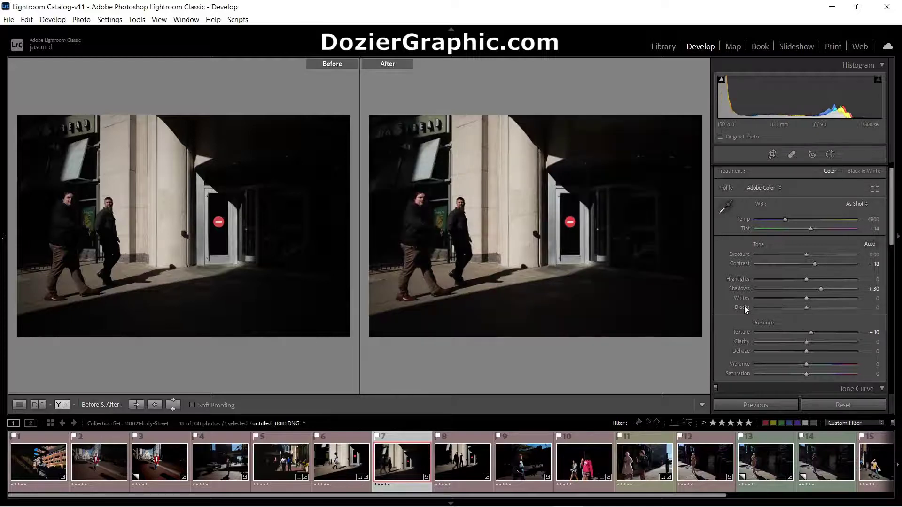
pyautogui.click(783, 308)
pyautogui.moveTo(784, 308); pyautogui.dragTo(787, 307)
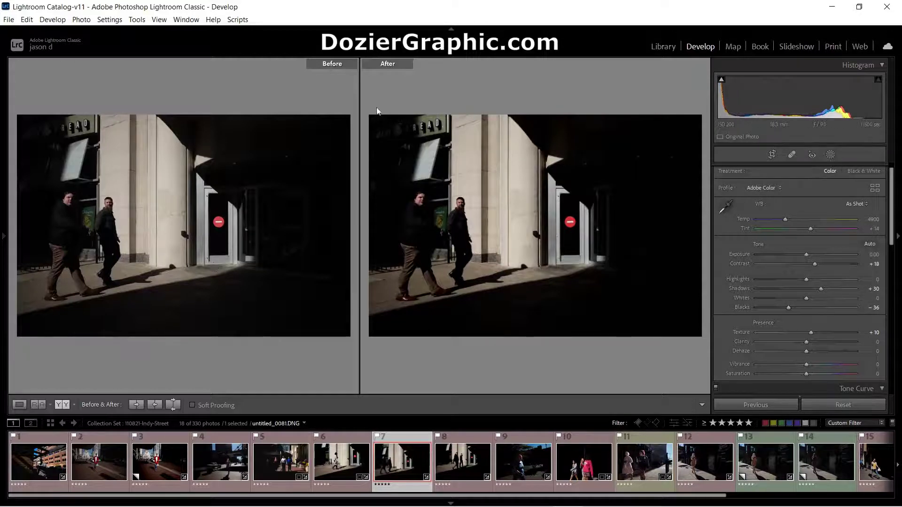
pyautogui.click(19, 404)
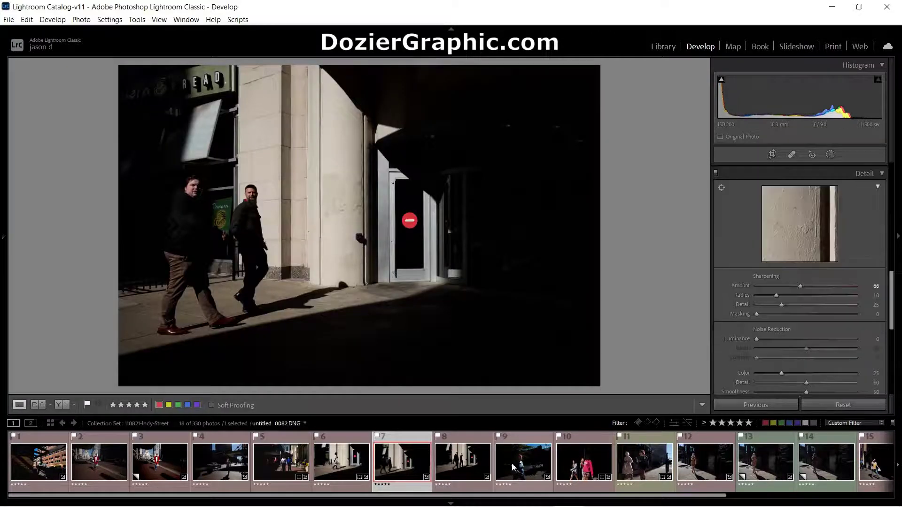
# Open untitled_0254.DNG and compare the woman on the phone in side-by-side Before and After views
pyautogui.hscroll(2, 626, 468)
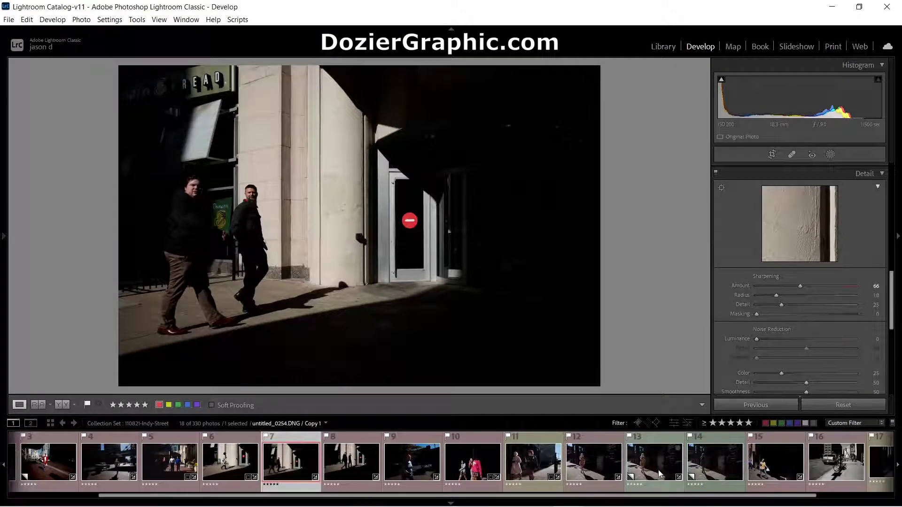
pyautogui.hscroll(1, 660, 474)
pyautogui.click(537, 467)
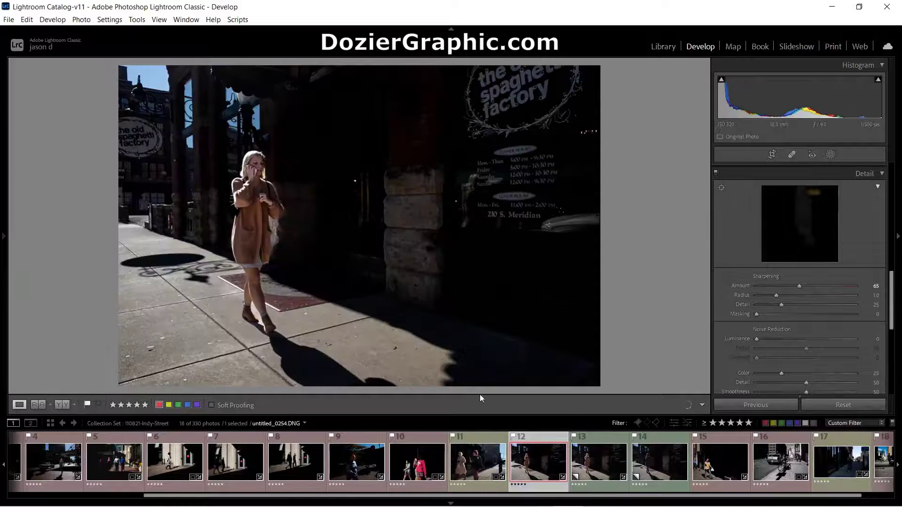
pyautogui.click(58, 405)
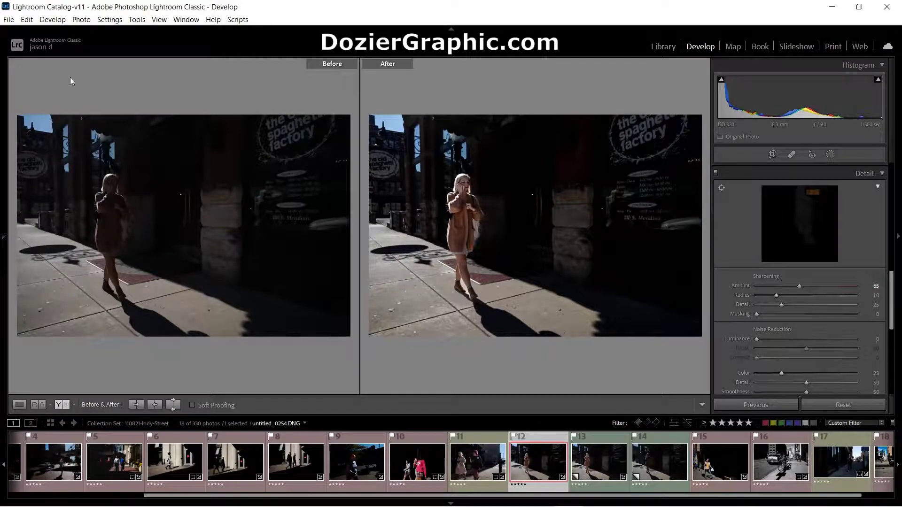
pyautogui.click(19, 404)
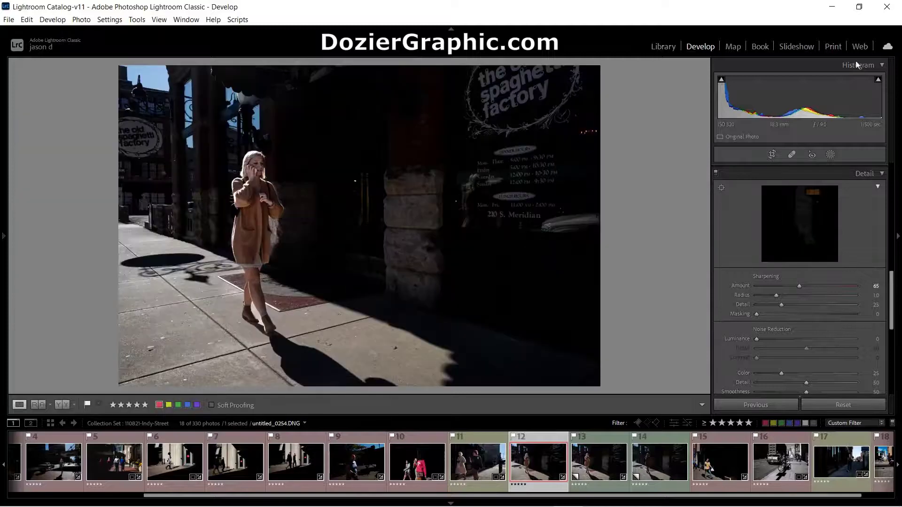
# Examine the Select Subject area of Mask 1 on the woman by expanding the mask list and toggling the overlay
pyautogui.click(830, 154)
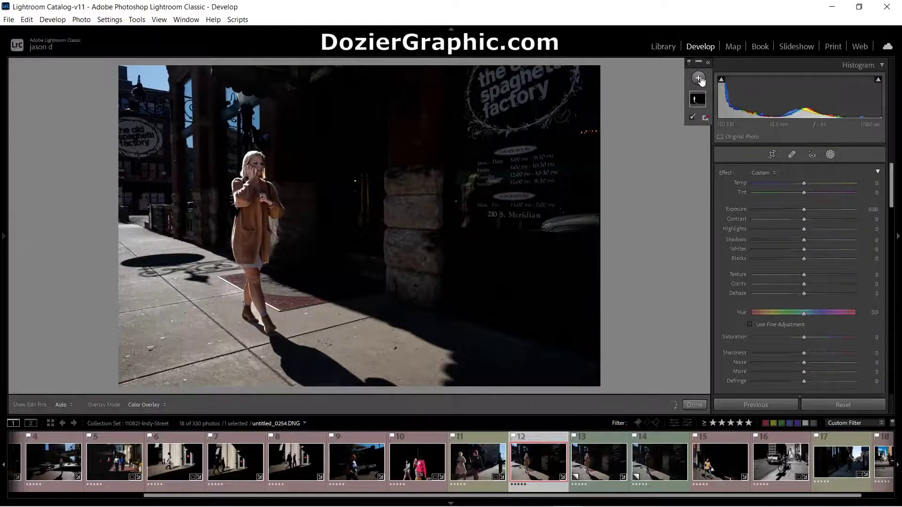
pyautogui.click(703, 97)
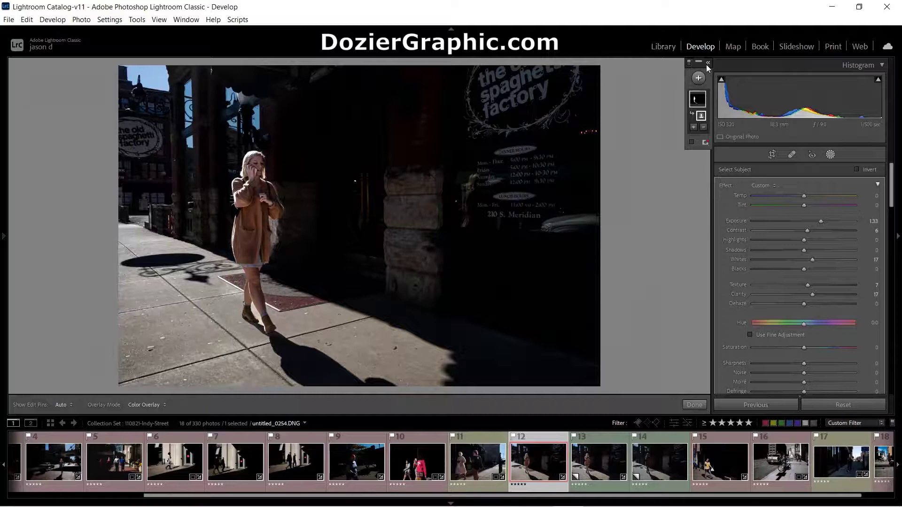
pyautogui.click(707, 63)
pyautogui.click(644, 97)
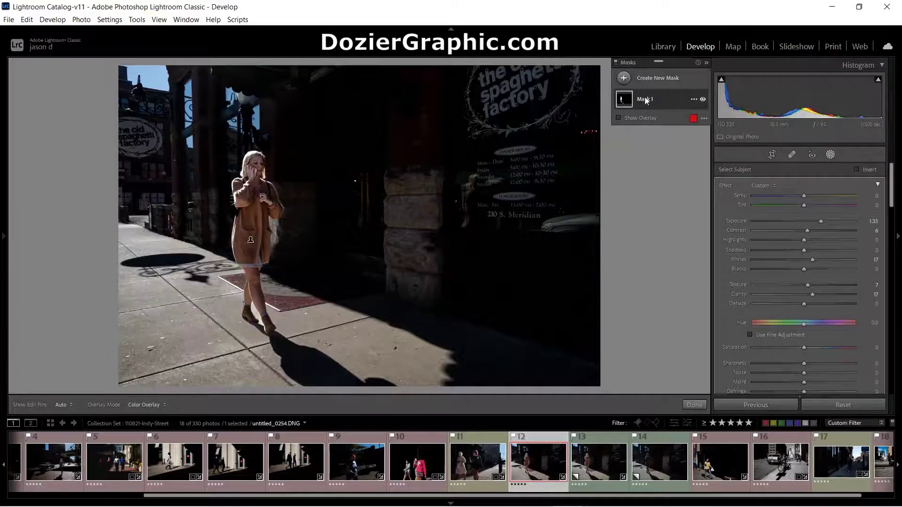
pyautogui.click(649, 107)
pyautogui.click(621, 146)
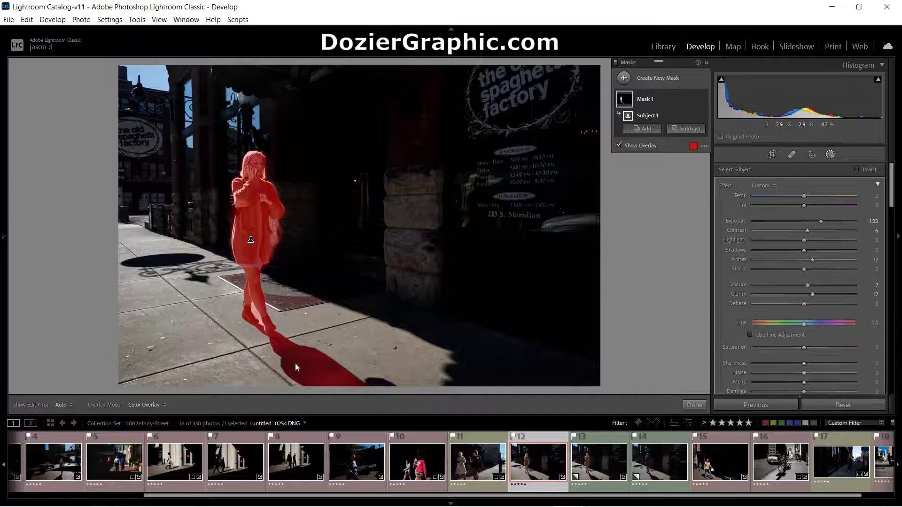
pyautogui.click(619, 145)
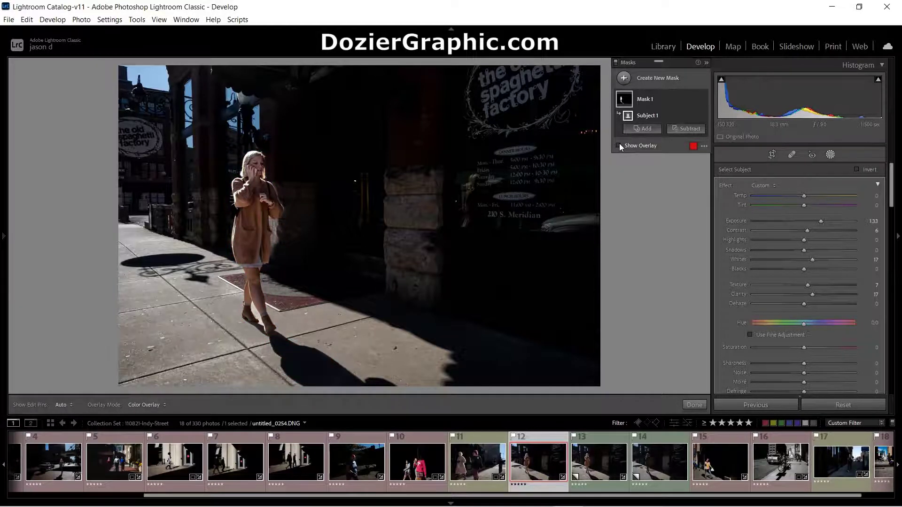
pyautogui.click(619, 145)
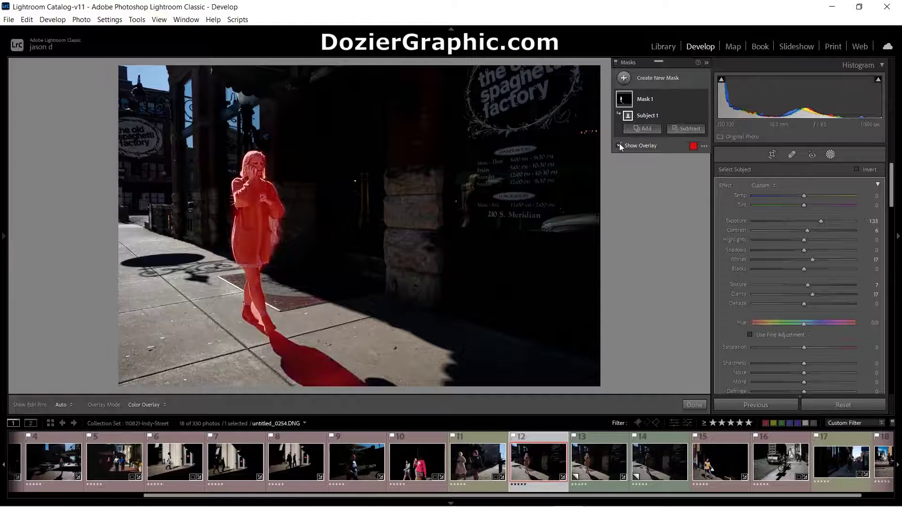
# Subtract the woman's shadow on the sidewalk from Mask 1 using a brush of size 9
pyautogui.click(683, 131)
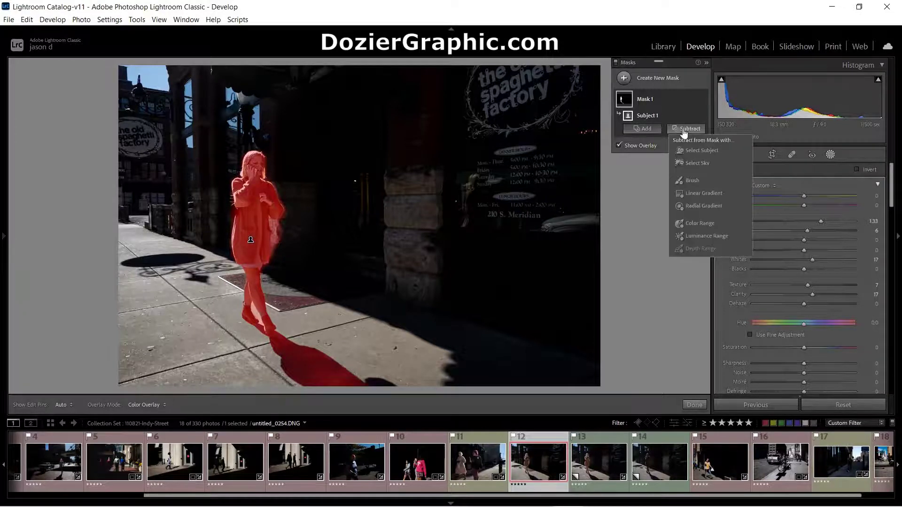
pyautogui.click(685, 181)
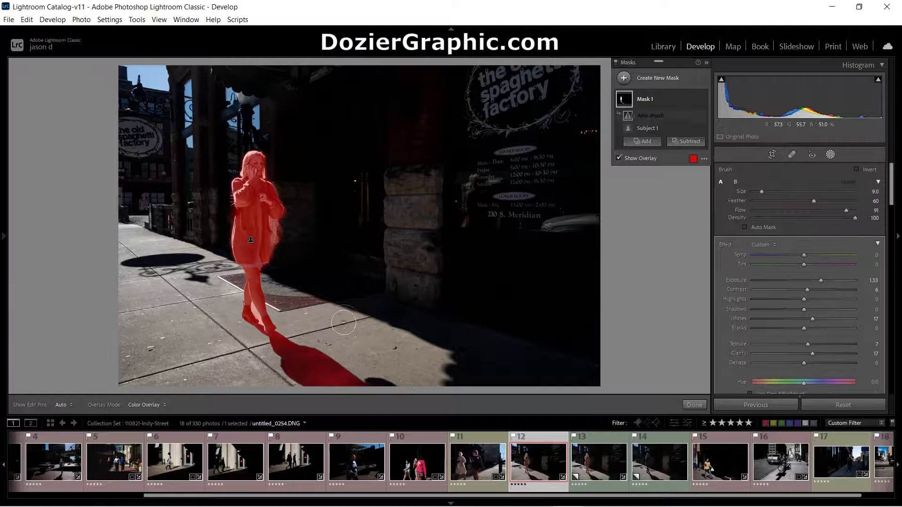
pyautogui.moveTo(266, 371)
pyautogui.mouseDown()
pyautogui.moveTo(293, 354)
pyautogui.moveTo(259, 353)
pyautogui.moveTo(319, 336)
pyautogui.moveTo(261, 349)
pyautogui.moveTo(368, 348)
pyautogui.moveTo(274, 385)
pyautogui.moveTo(299, 381)
pyautogui.mouseUp()
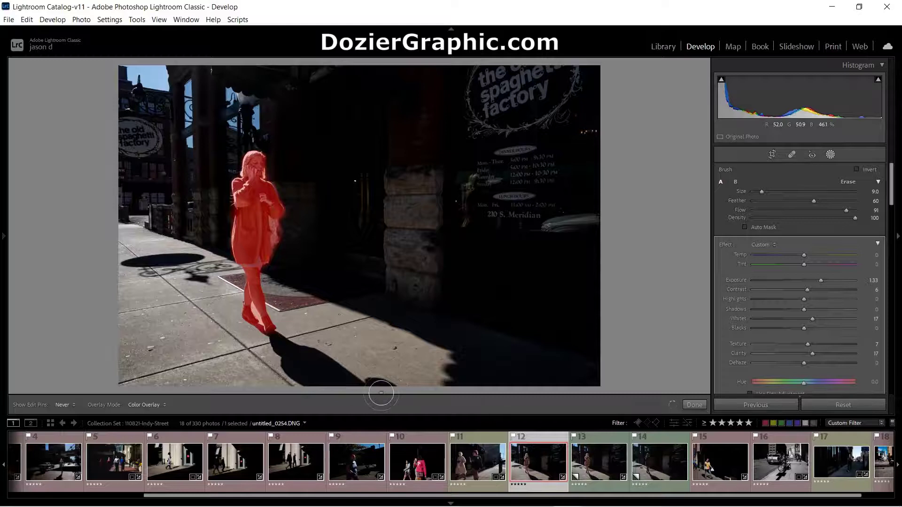
# Subtract the bag area beside the woman's coat from Mask 1 with a size 4 brush, hide the overlay and close masking
pyautogui.scroll(-6, 279, 238)
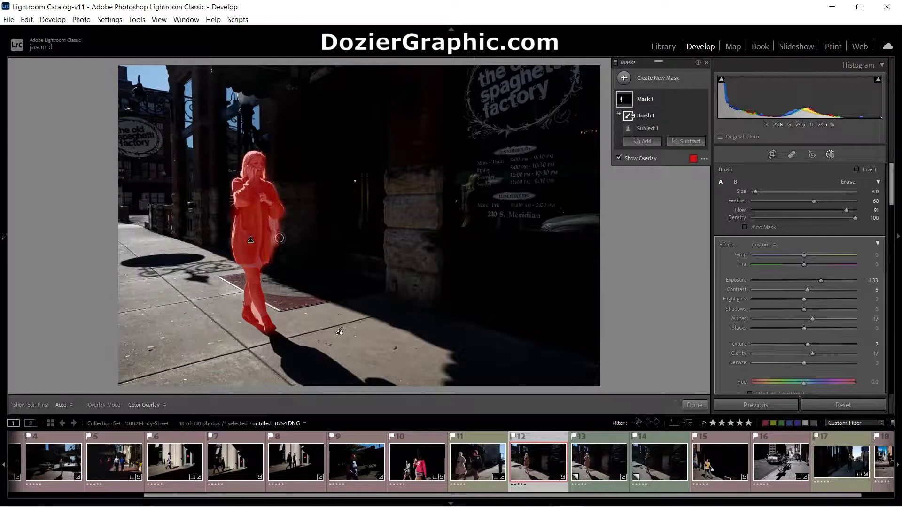
pyautogui.press('h')
pyautogui.scroll(1, 278, 237)
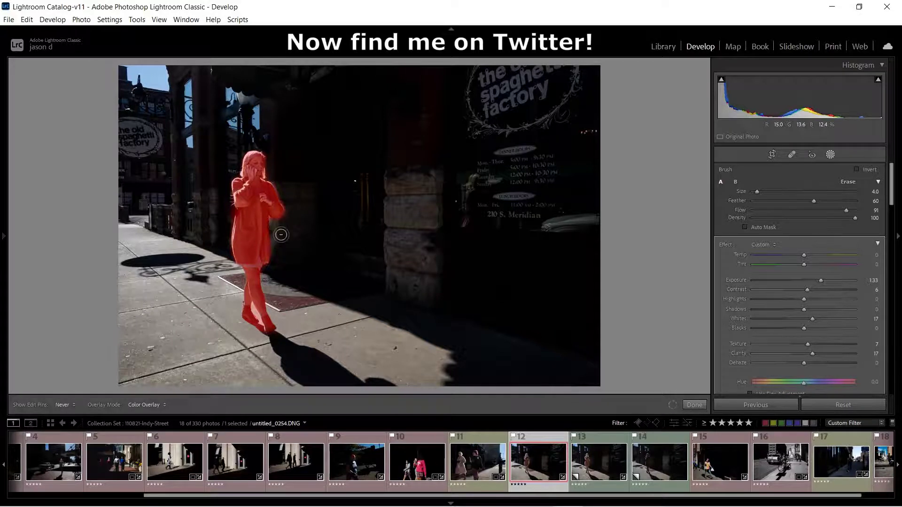
pyautogui.press('h')
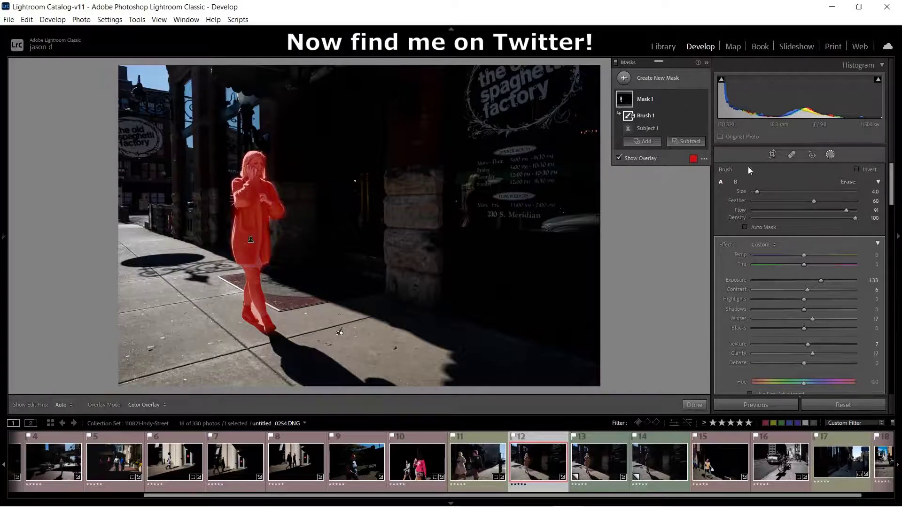
pyautogui.click(639, 158)
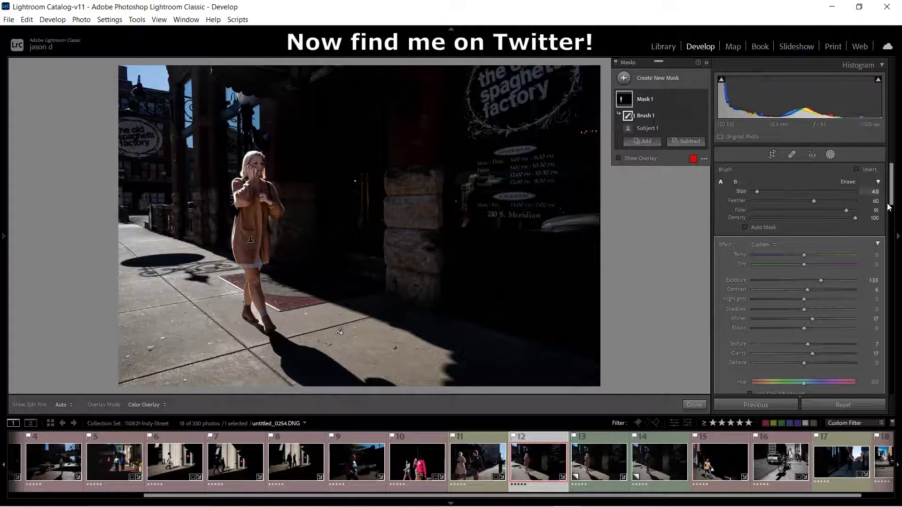
pyautogui.click(830, 154)
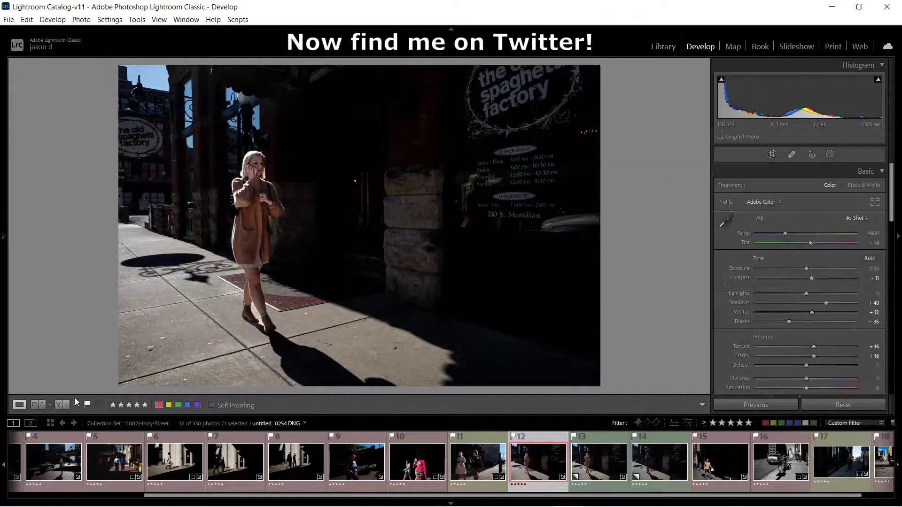
# Compare the refined photo in side-by-side and split Before and After views, and inspect the woman's face and coat up close
pyautogui.click(56, 404)
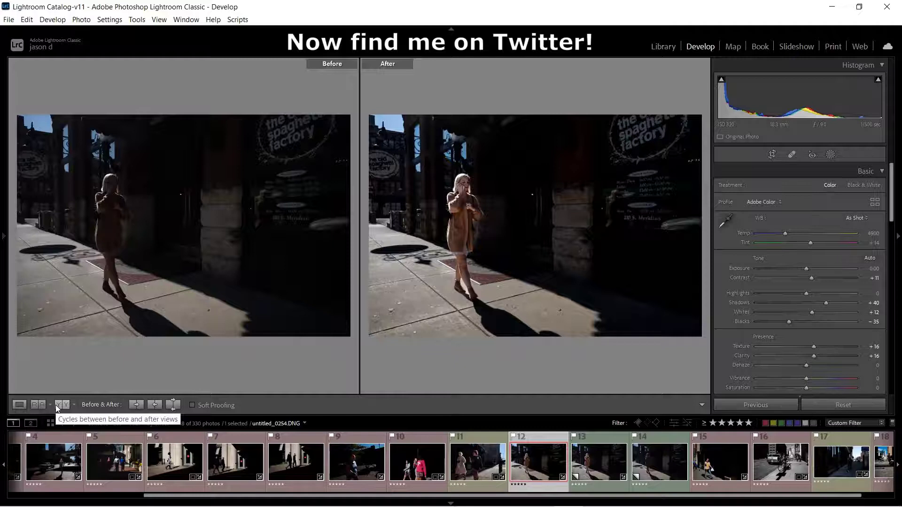
pyautogui.click(56, 405)
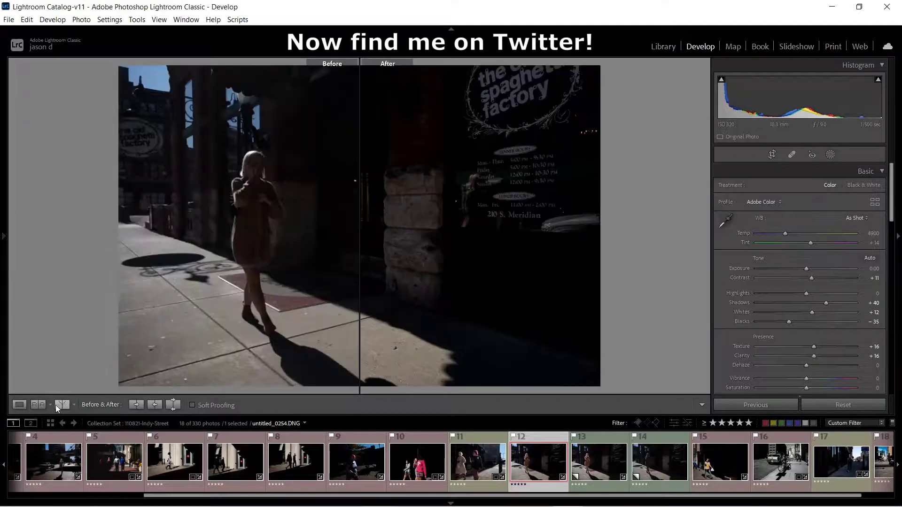
pyautogui.click(19, 404)
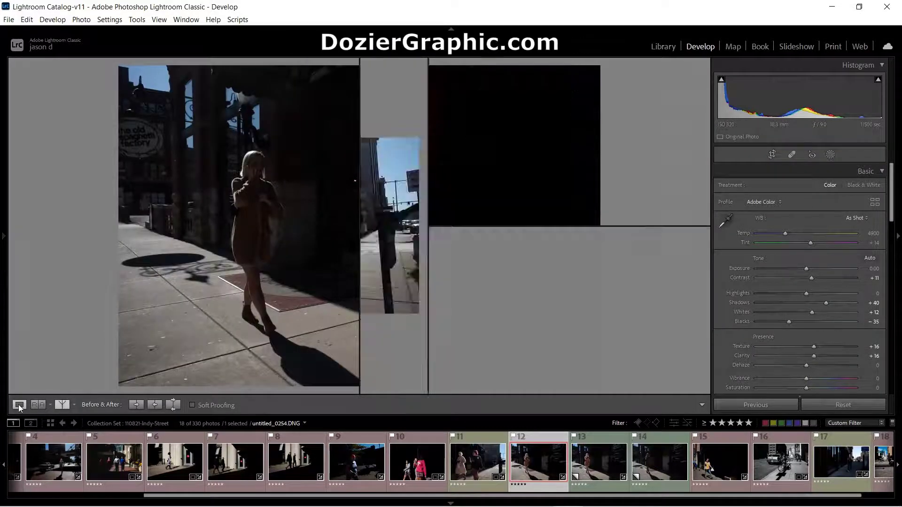
pyautogui.click(255, 193)
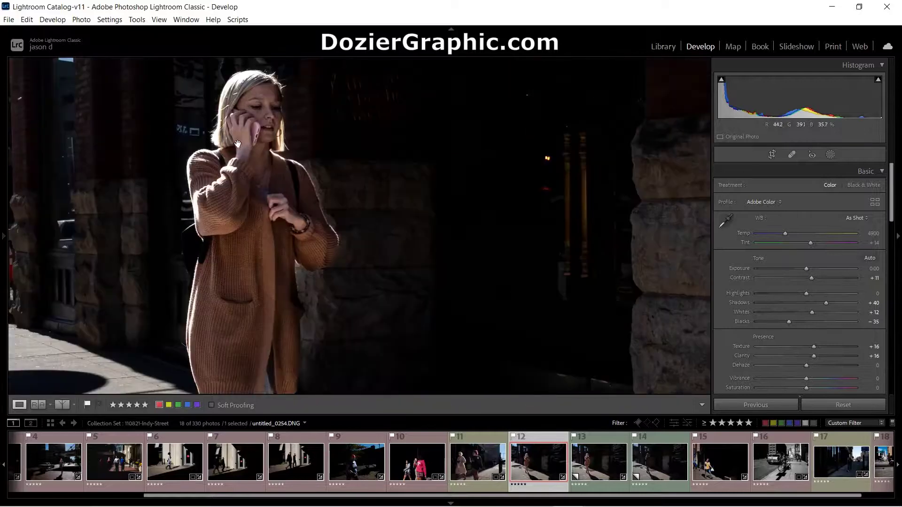
pyautogui.moveTo(249, 131); pyautogui.dragTo(297, 247)
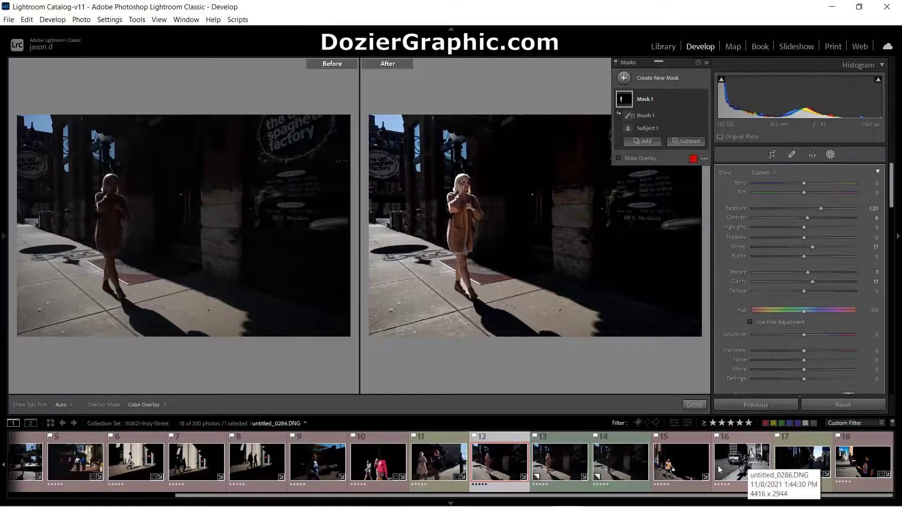
# Open untitled_0286.DNG, compare the black-and-white cyclist edit with its original, close masking and review the Basic adjustments
pyautogui.click(738, 466)
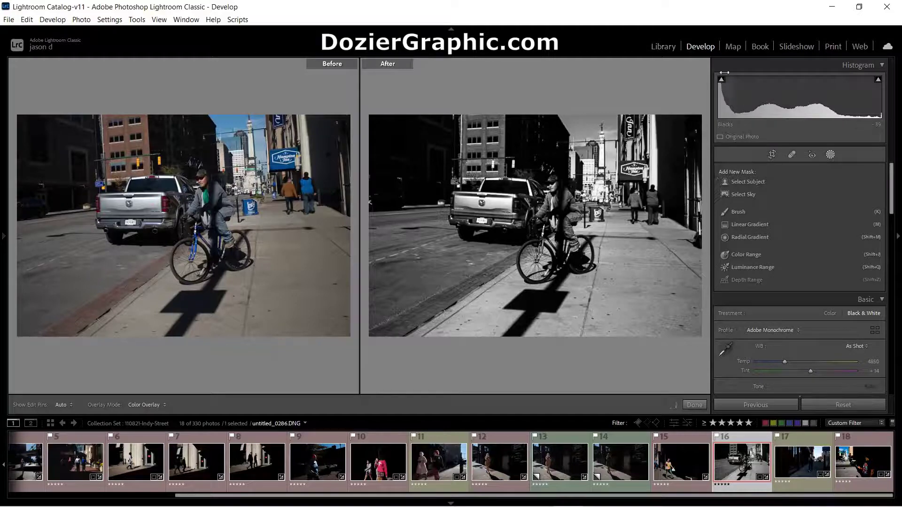
pyautogui.click(831, 155)
pyautogui.scroll(-3, 760, 289)
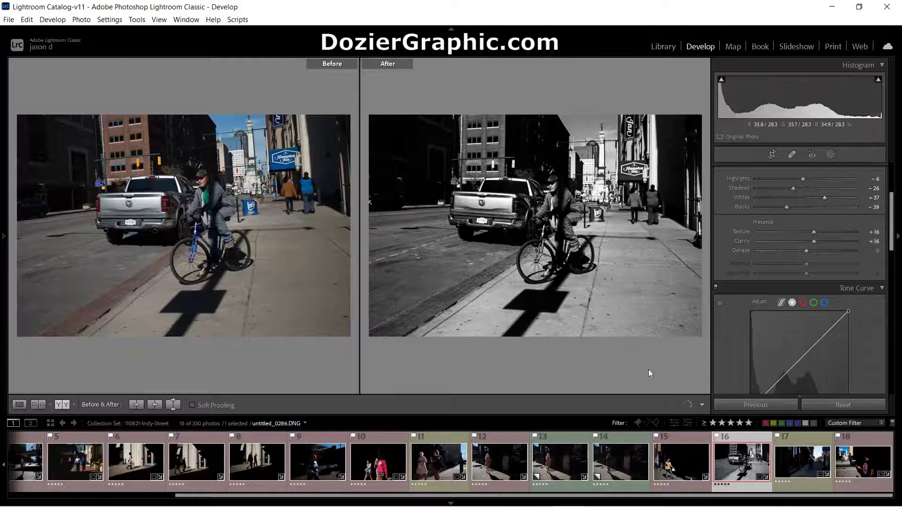
# Open untitled_0285.DNG, compare it with its original, and inspect the bearded man up close and at full view
pyautogui.click(674, 466)
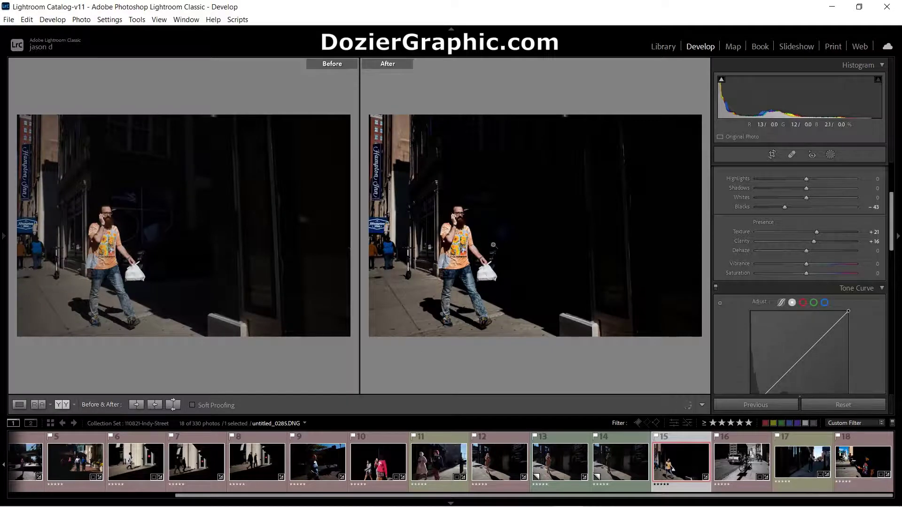
pyautogui.click(18, 403)
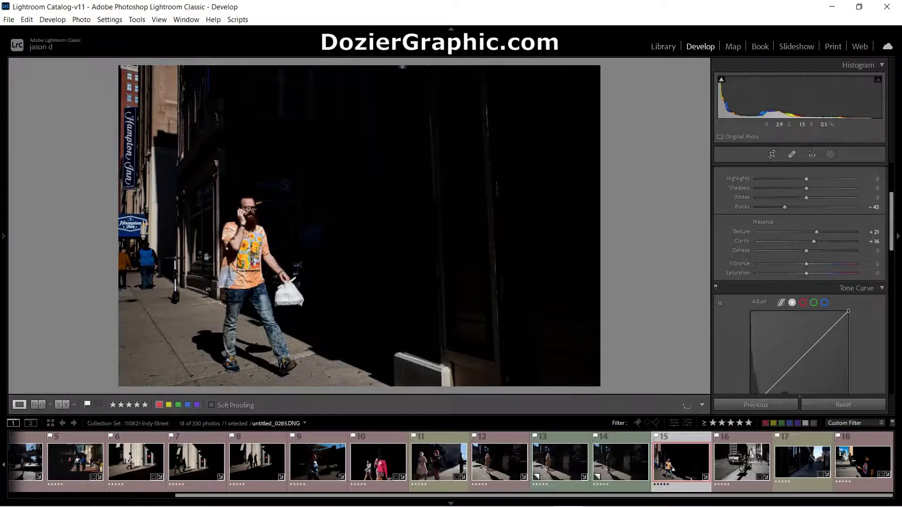
pyautogui.click(248, 210)
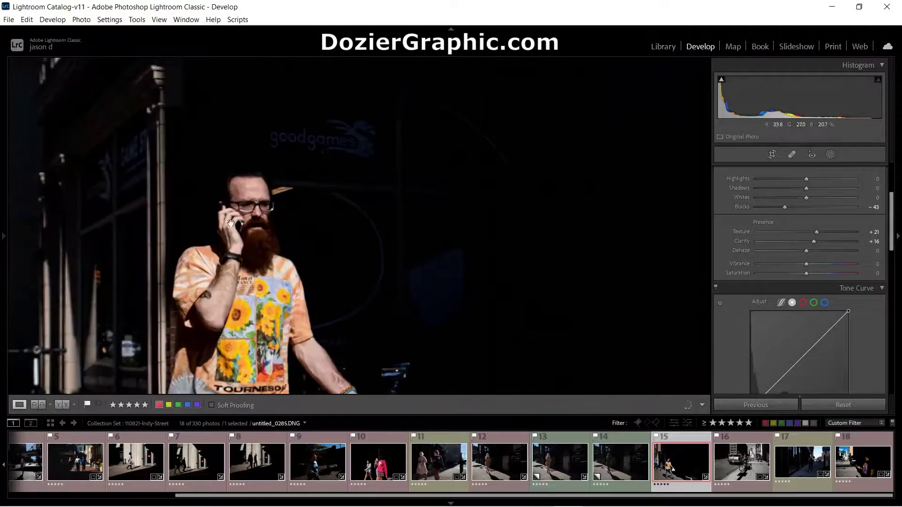
pyautogui.click(245, 252)
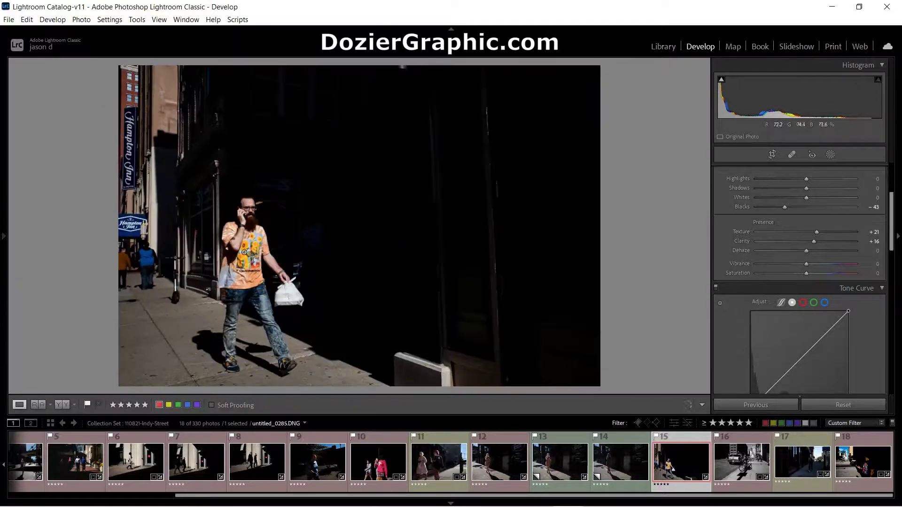
# Review the sharpening settings and the bearded man up close, and compare the photo side by side with its original
pyautogui.scroll(-15, 738, 311)
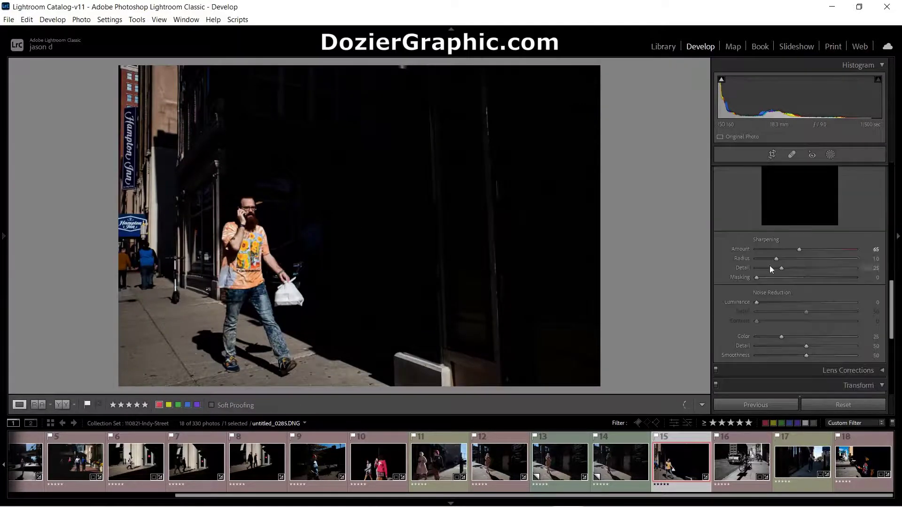
pyautogui.click(239, 212)
pyautogui.click(255, 228)
pyautogui.click(35, 405)
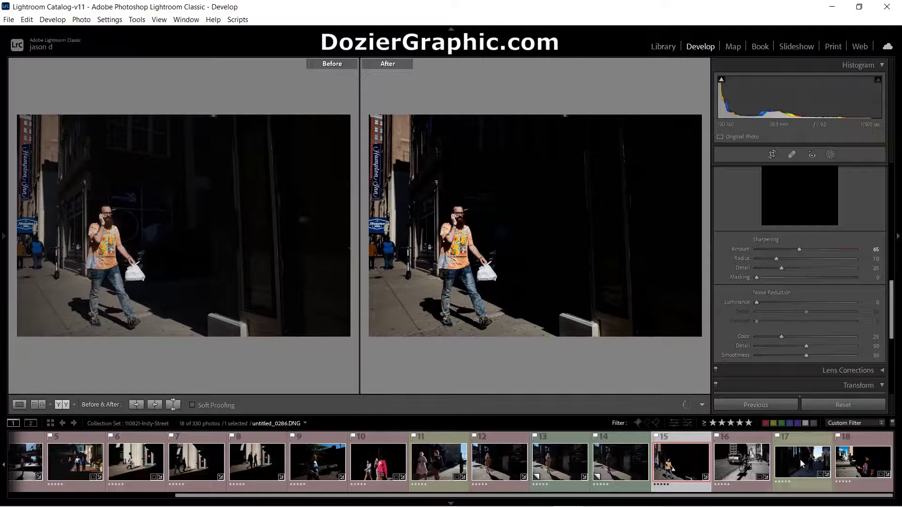
# Open untitled_0318.DNG, reset Clarity to 0, and set Whites to +51 and Highlights to -15
pyautogui.click(863, 465)
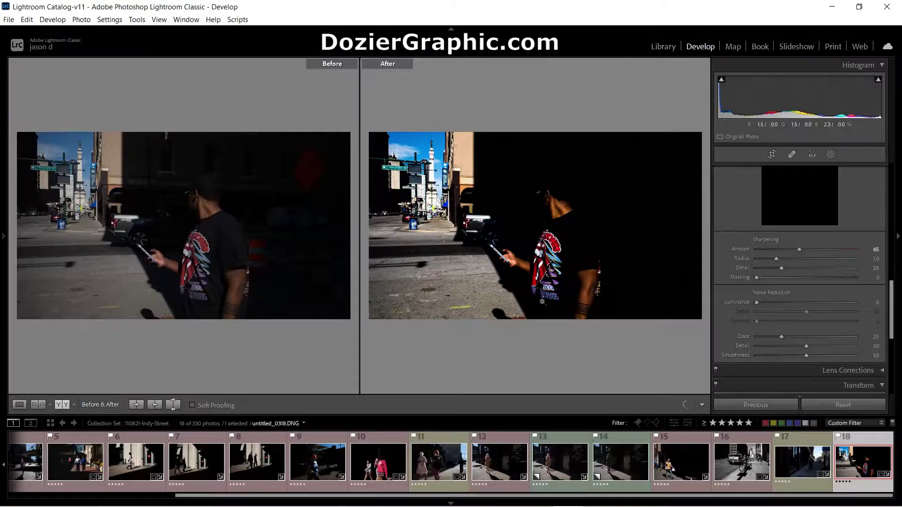
pyautogui.scroll(5, 803, 271)
pyautogui.scroll(4, 792, 269)
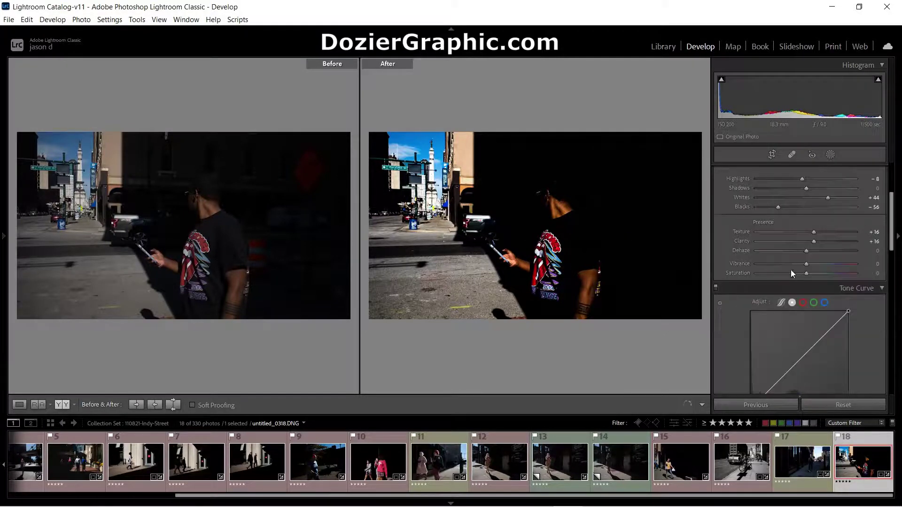
pyautogui.doubleClick(740, 298)
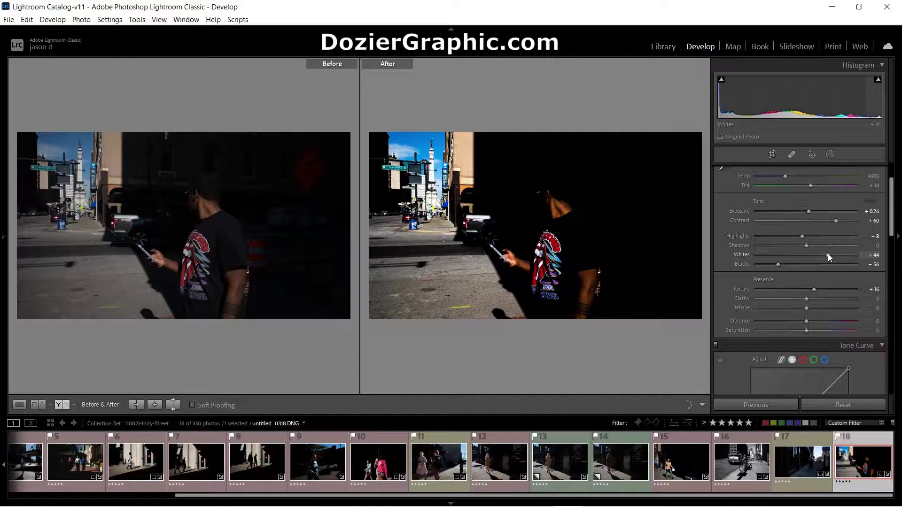
pyautogui.moveTo(827, 255); pyautogui.dragTo(830, 254)
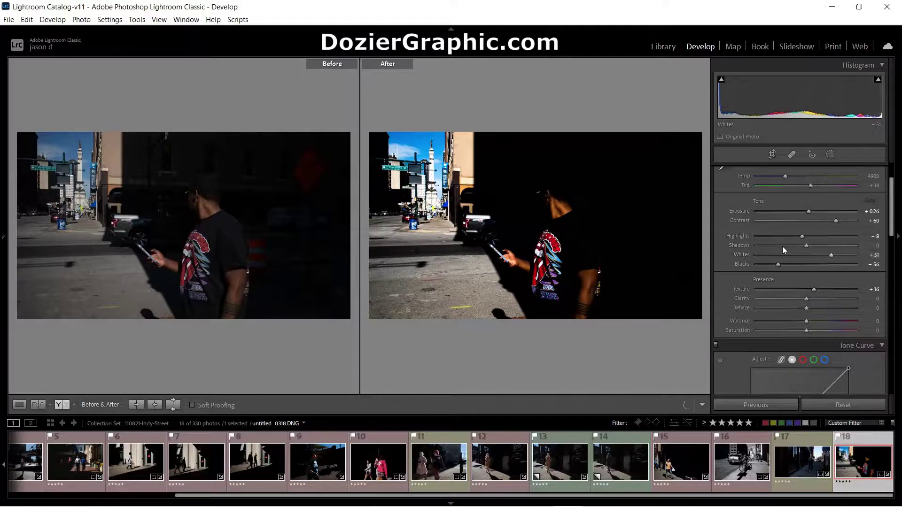
pyautogui.moveTo(803, 236); pyautogui.dragTo(799, 236)
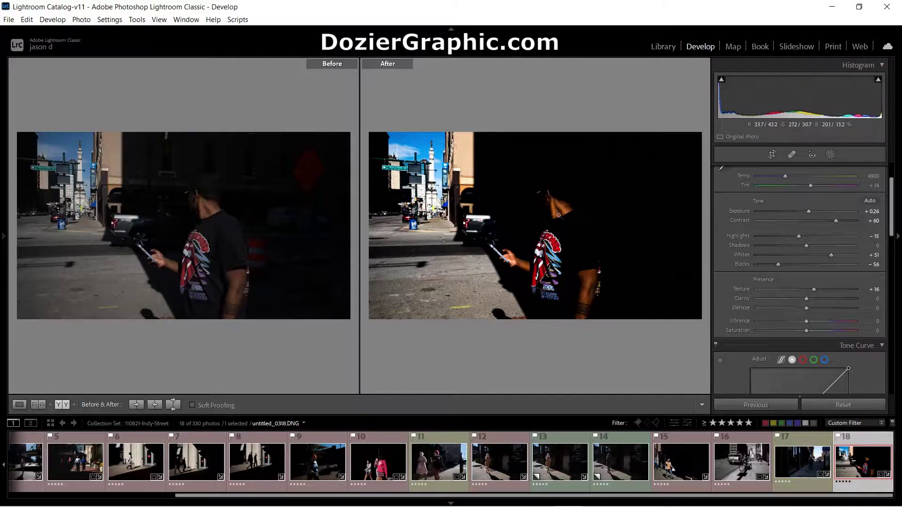
# Set Vibrance to -39, Saturation to -10 and Temp to 4749, and return to the single-photo view
pyautogui.moveTo(807, 320); pyautogui.dragTo(793, 321)
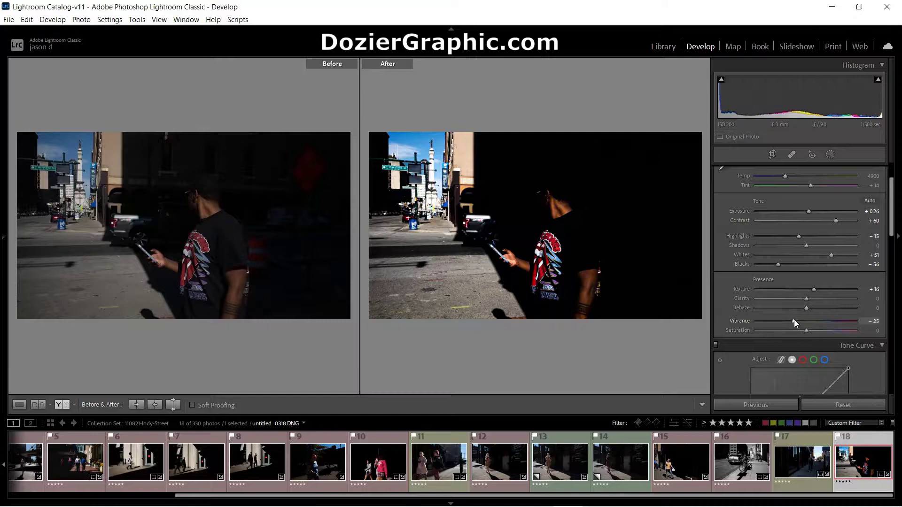
pyautogui.moveTo(787, 320); pyautogui.dragTo(785, 320)
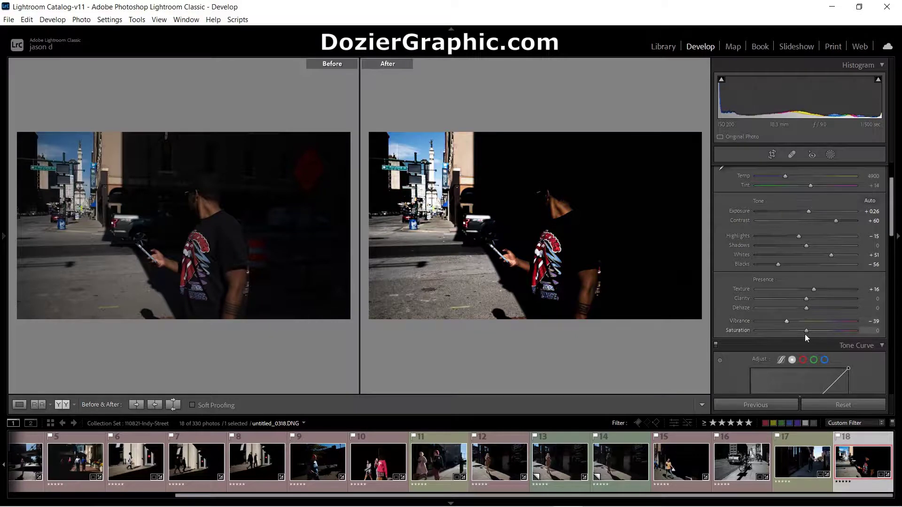
pyautogui.moveTo(802, 331); pyautogui.dragTo(802, 331)
pyautogui.moveTo(783, 174); pyautogui.dragTo(781, 176)
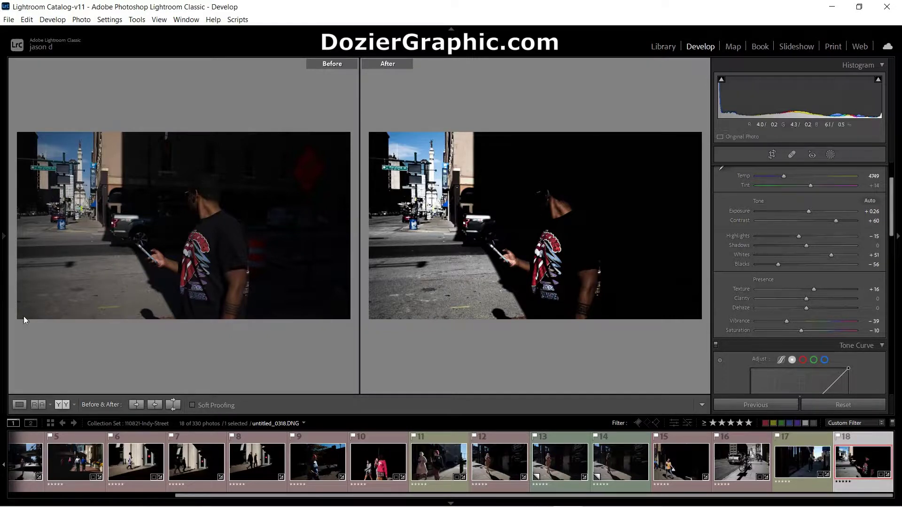
pyautogui.click(19, 405)
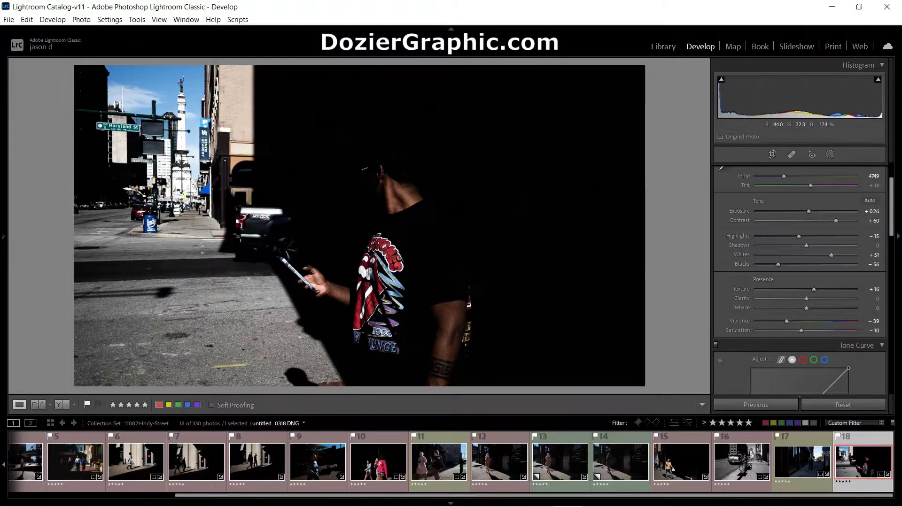
# Examine the brushed areas and settings of Mask 2 and Mask 1 using the overlay, and collapse the mask list
pyautogui.scroll(3, 47, 466)
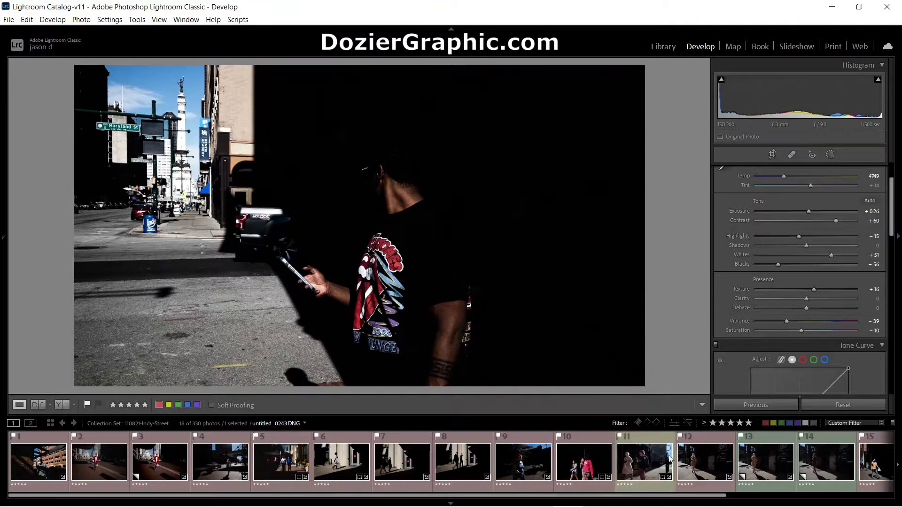
pyautogui.scroll(-2, 723, 458)
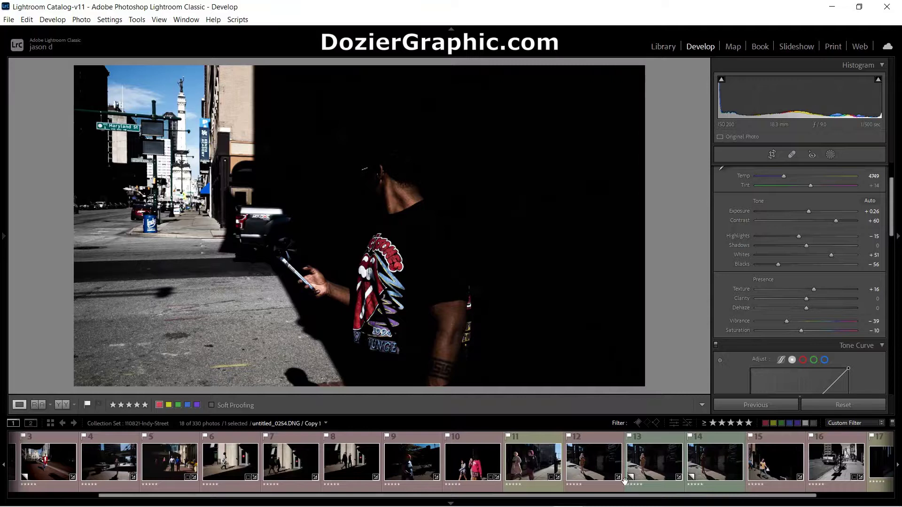
pyautogui.click(830, 155)
pyautogui.click(643, 99)
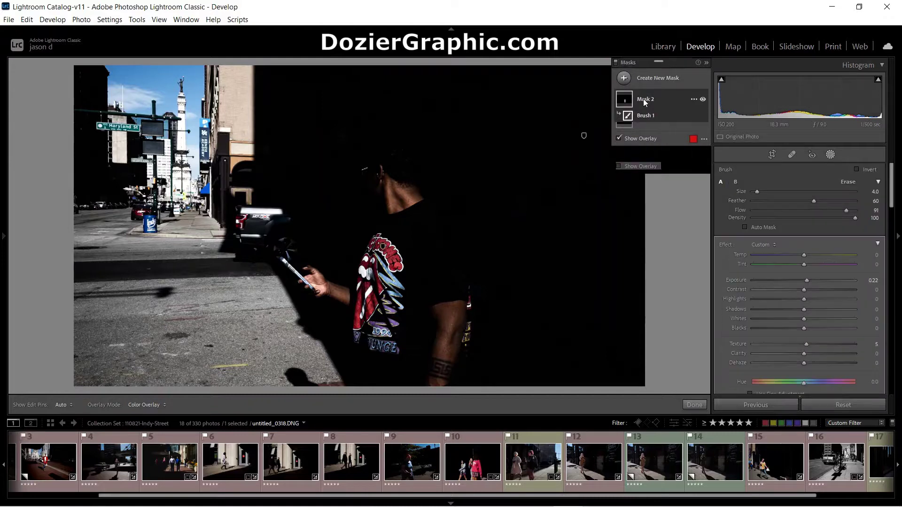
pyautogui.click(618, 166)
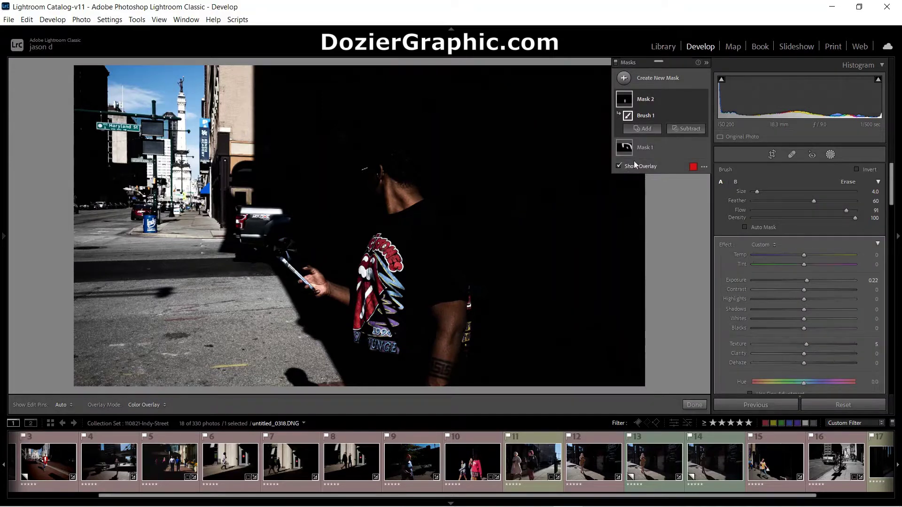
pyautogui.click(641, 148)
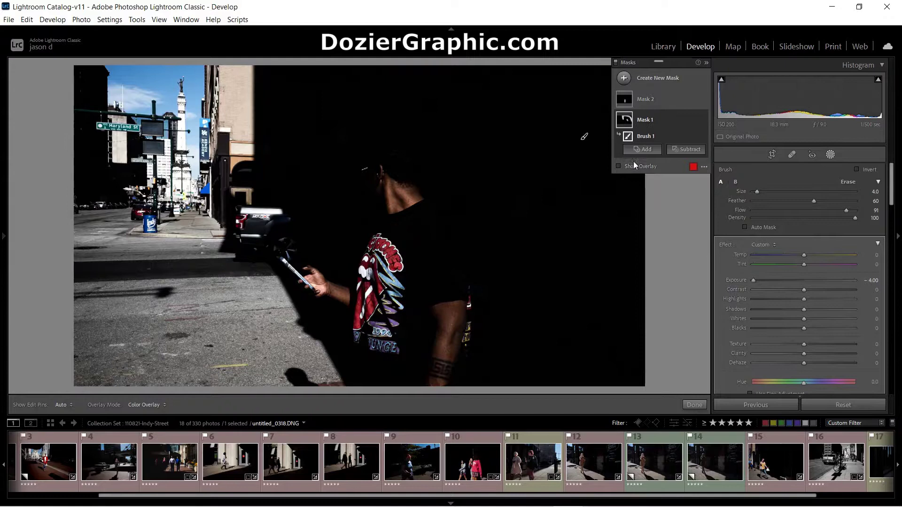
pyautogui.click(618, 166)
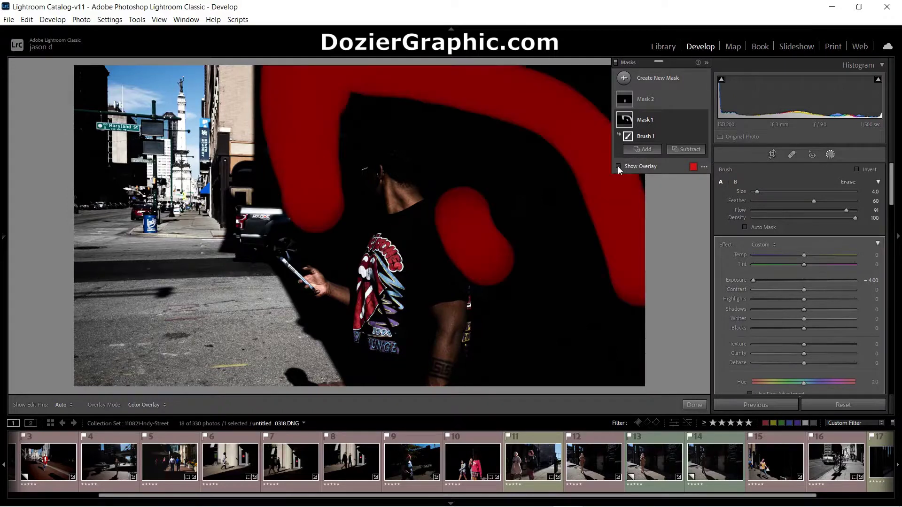
pyautogui.click(618, 166)
pyautogui.click(645, 98)
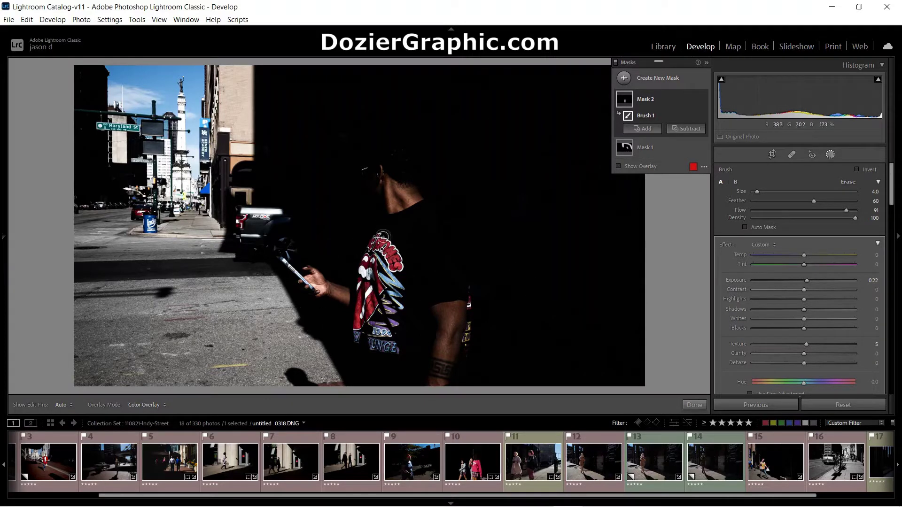
pyautogui.click(706, 63)
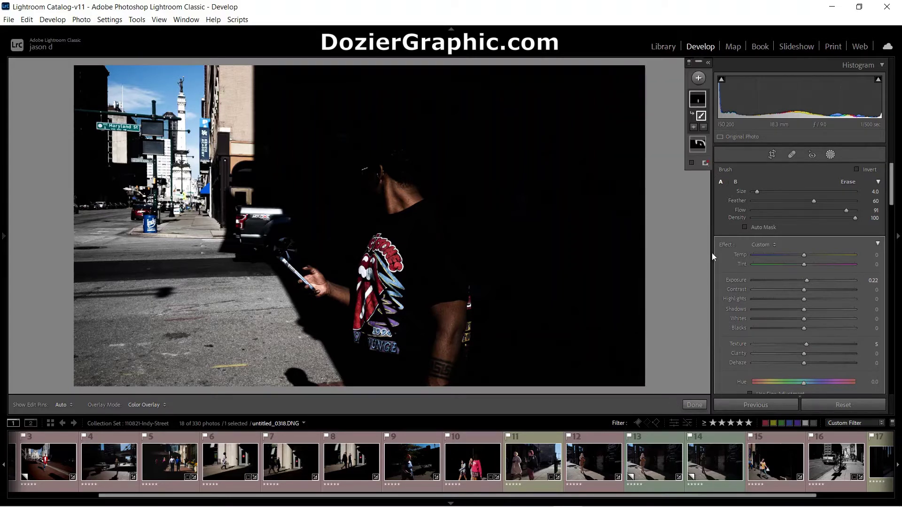